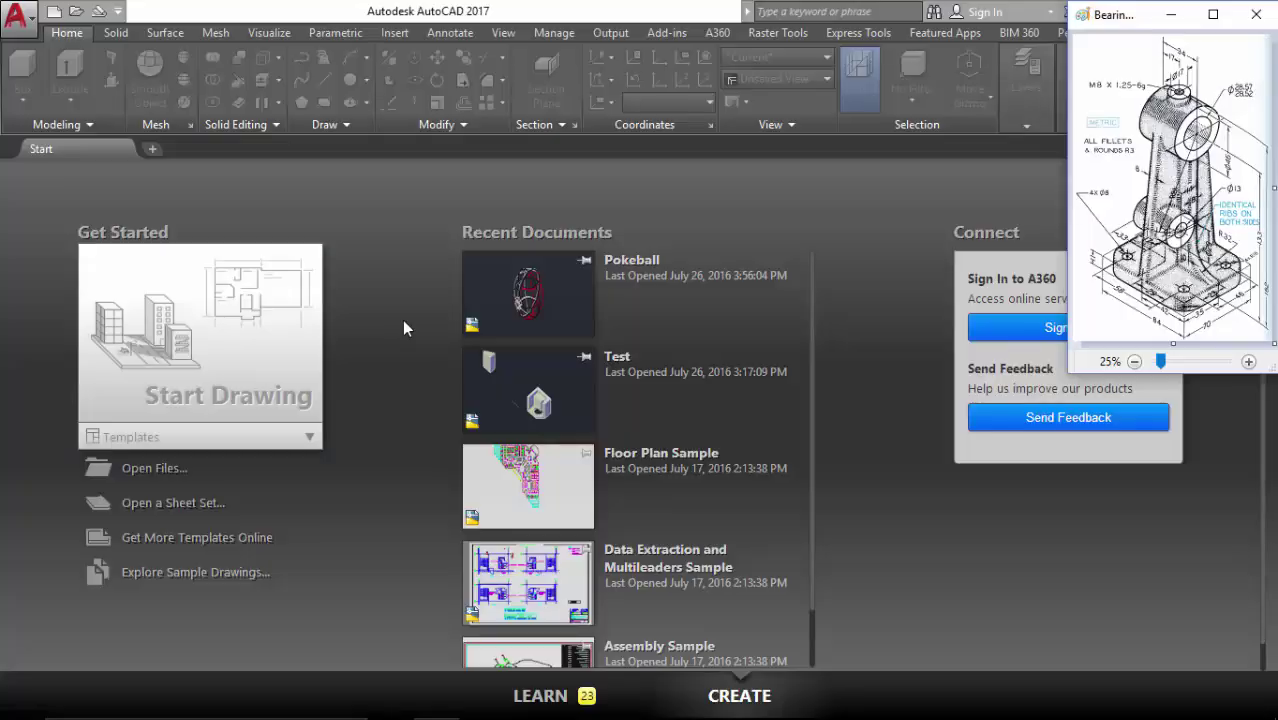
Step: Start a new blank drawing
{"action": "left_click", "coordinate": [262, 322]}
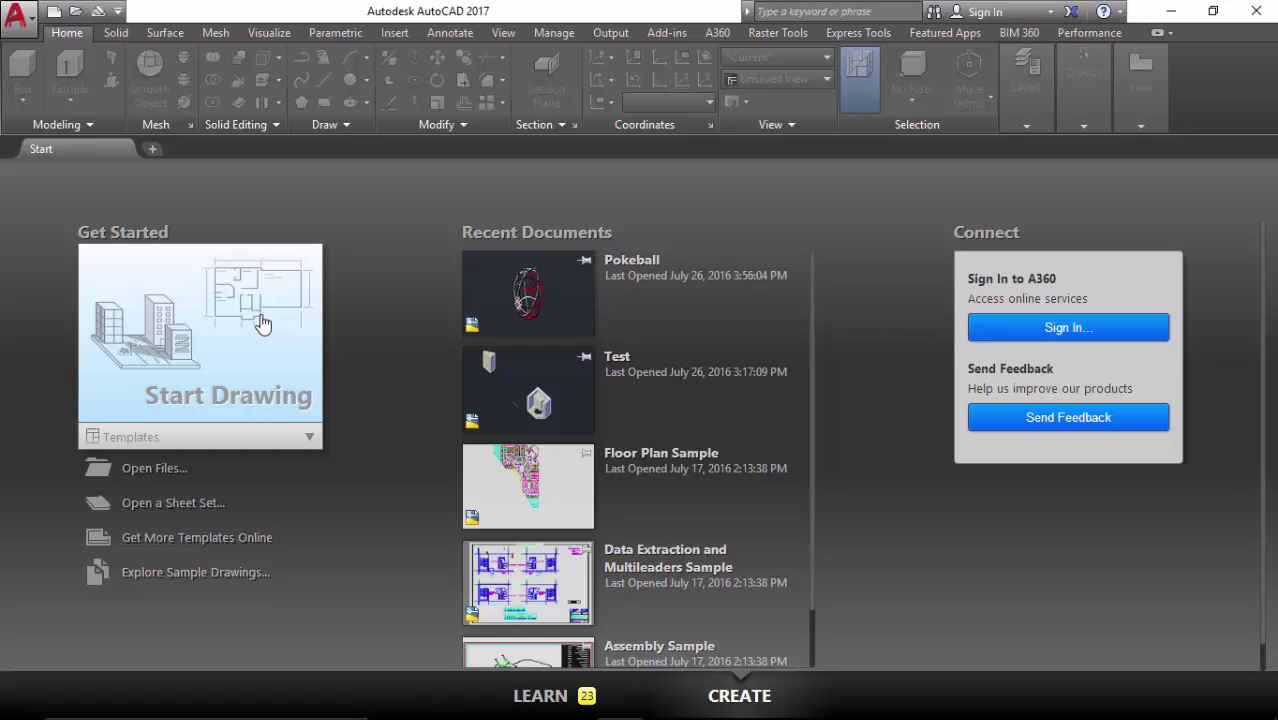
{"action": "left_click", "coordinate": [262, 322]}
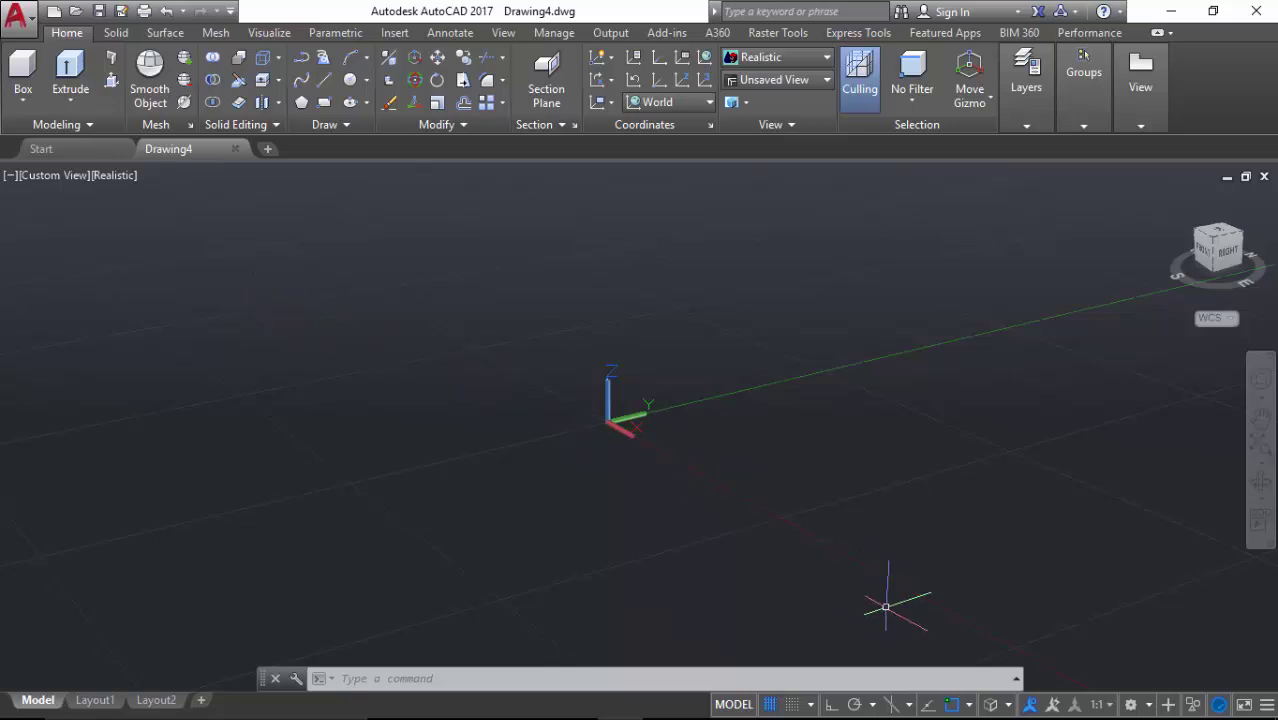
Step: Set the polar tracking increment to 90 degrees and turn on object snap tracking
{"action": "left_click", "coordinate": [871, 706]}
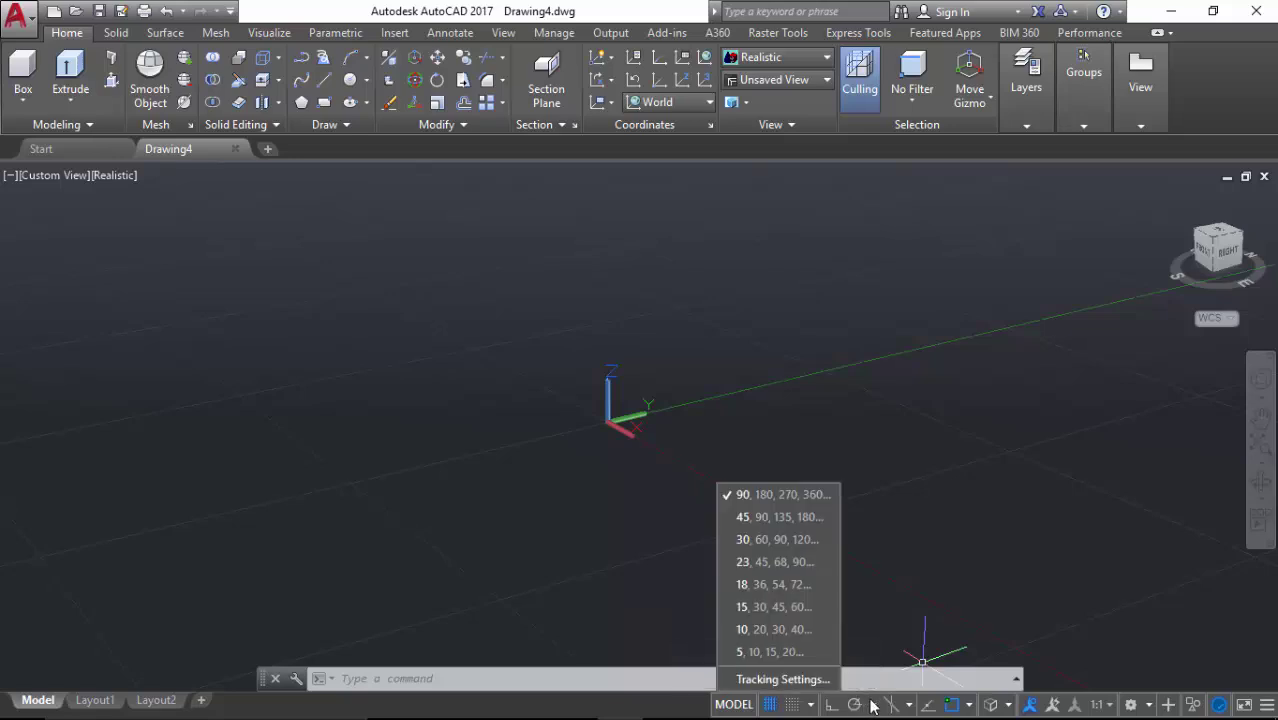
{"action": "left_click", "coordinate": [780, 494]}
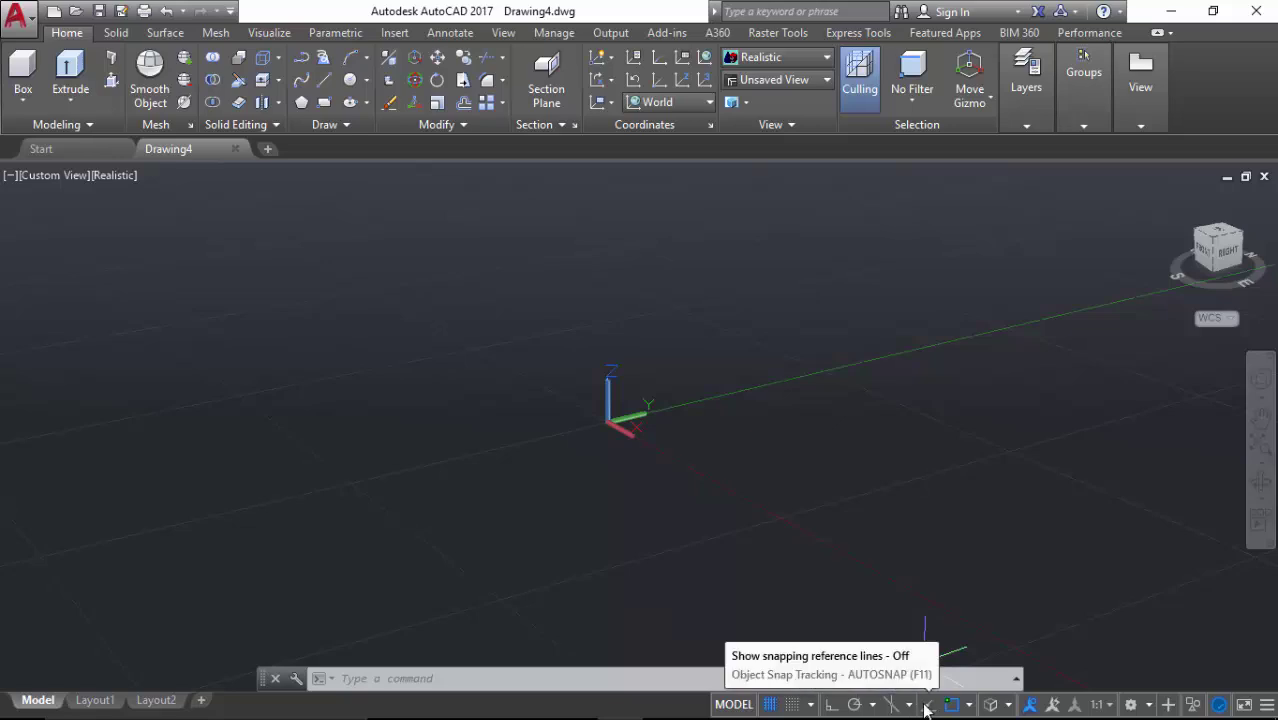
{"action": "left_click", "coordinate": [926, 706]}
Step: Check the active object snap modes, the selection filtering options and the current workspace
{"action": "left_click", "coordinate": [968, 706]}
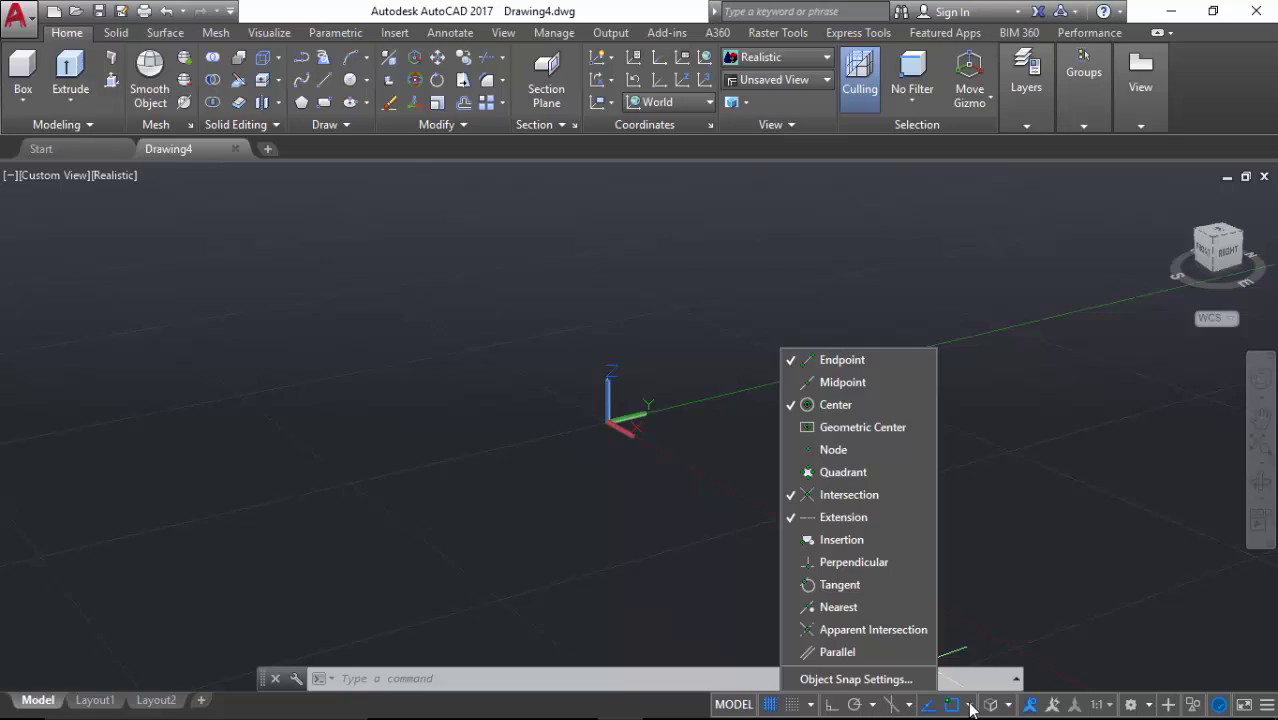
{"action": "left_click", "coordinate": [969, 706]}
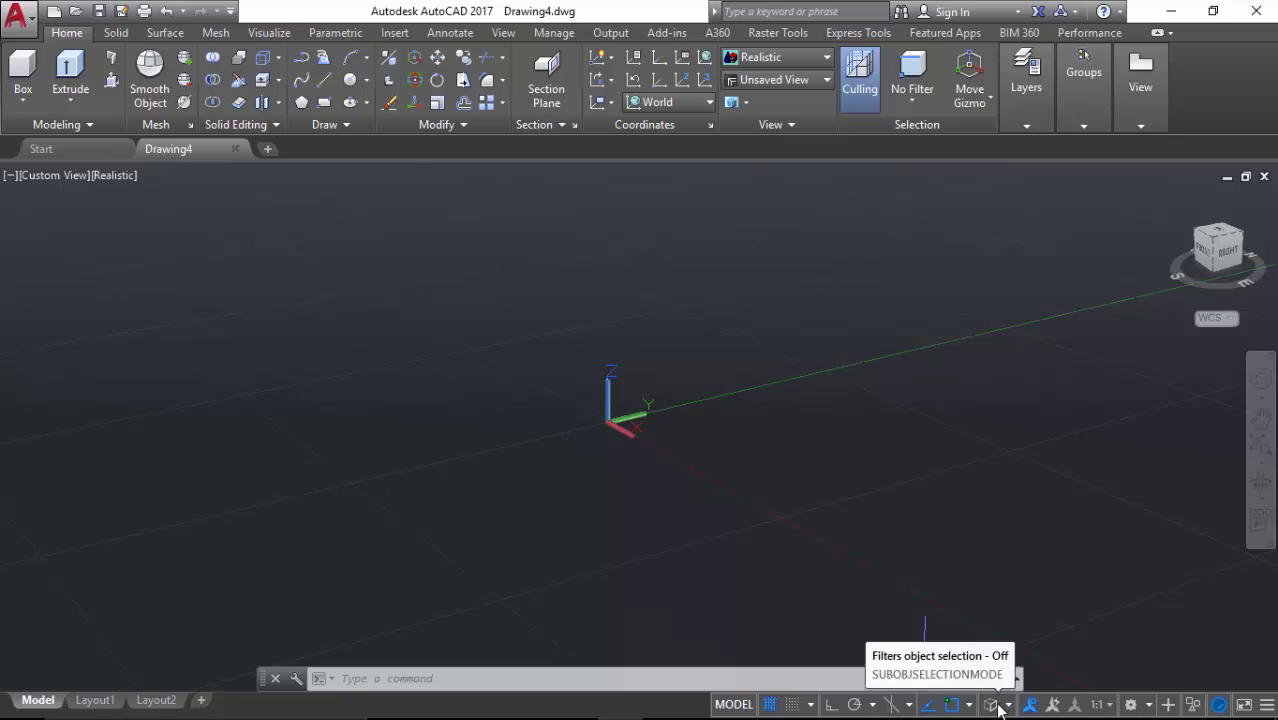
{"action": "left_click", "coordinate": [1009, 706]}
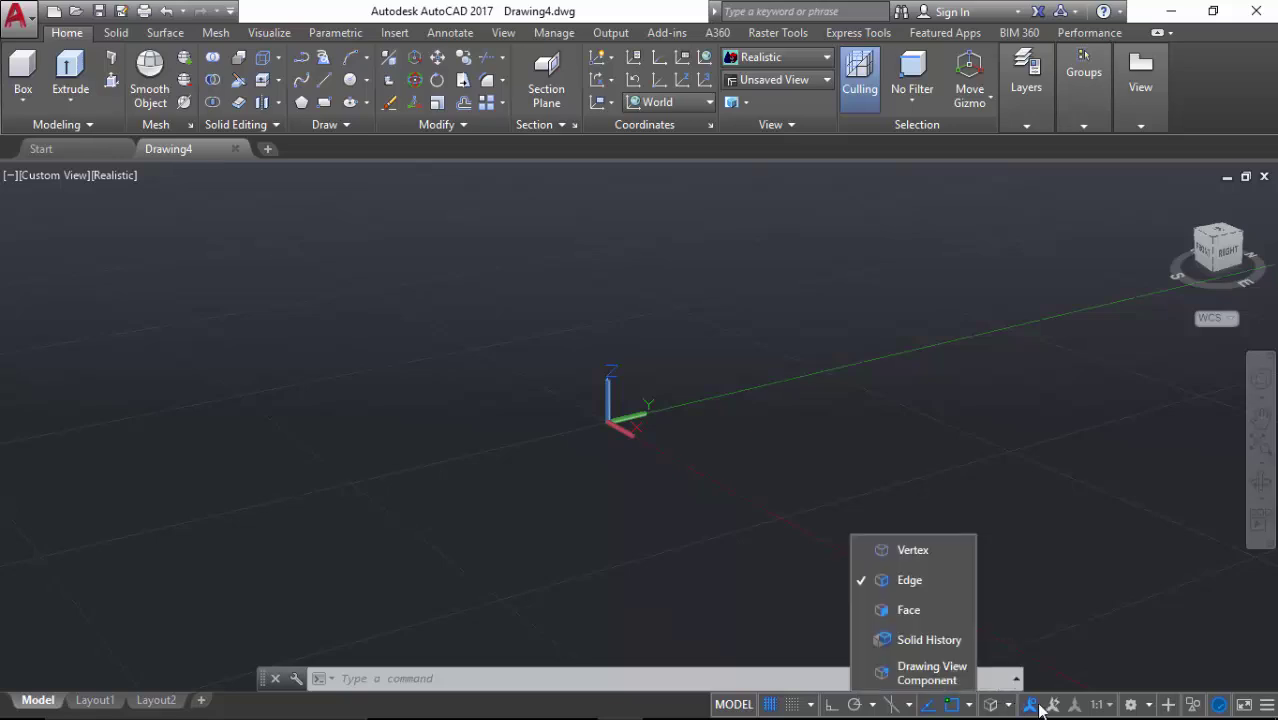
{"action": "left_click", "coordinate": [1149, 706]}
{"action": "left_click", "coordinate": [1149, 706]}
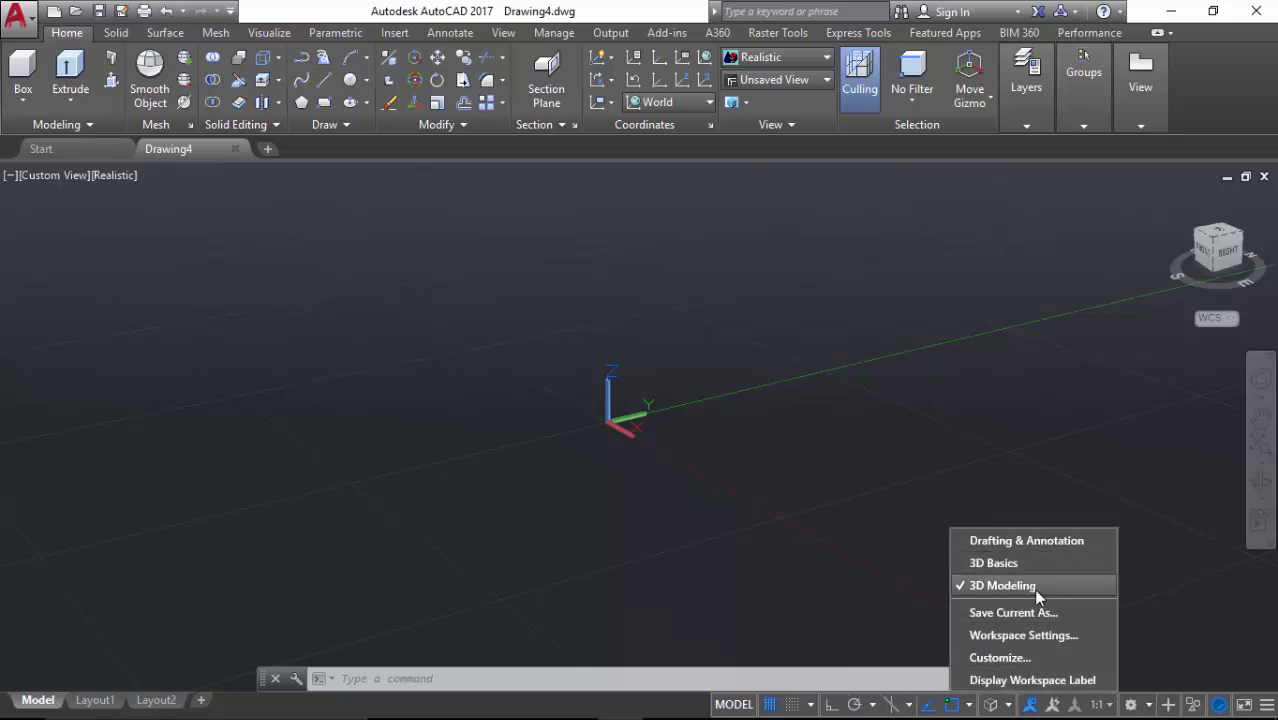
{"action": "left_click", "coordinate": [1145, 705]}
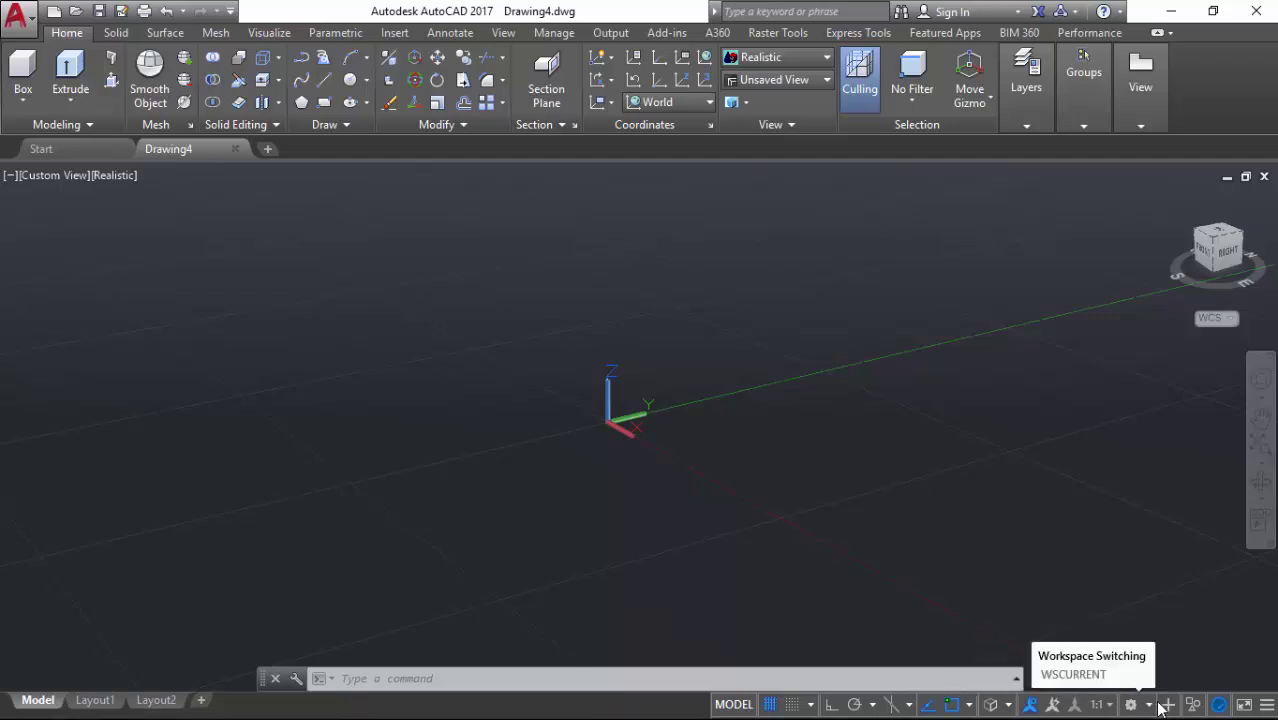
Step: Add the Selection Cycling control to the status bar
{"action": "left_click", "coordinate": [1268, 706]}
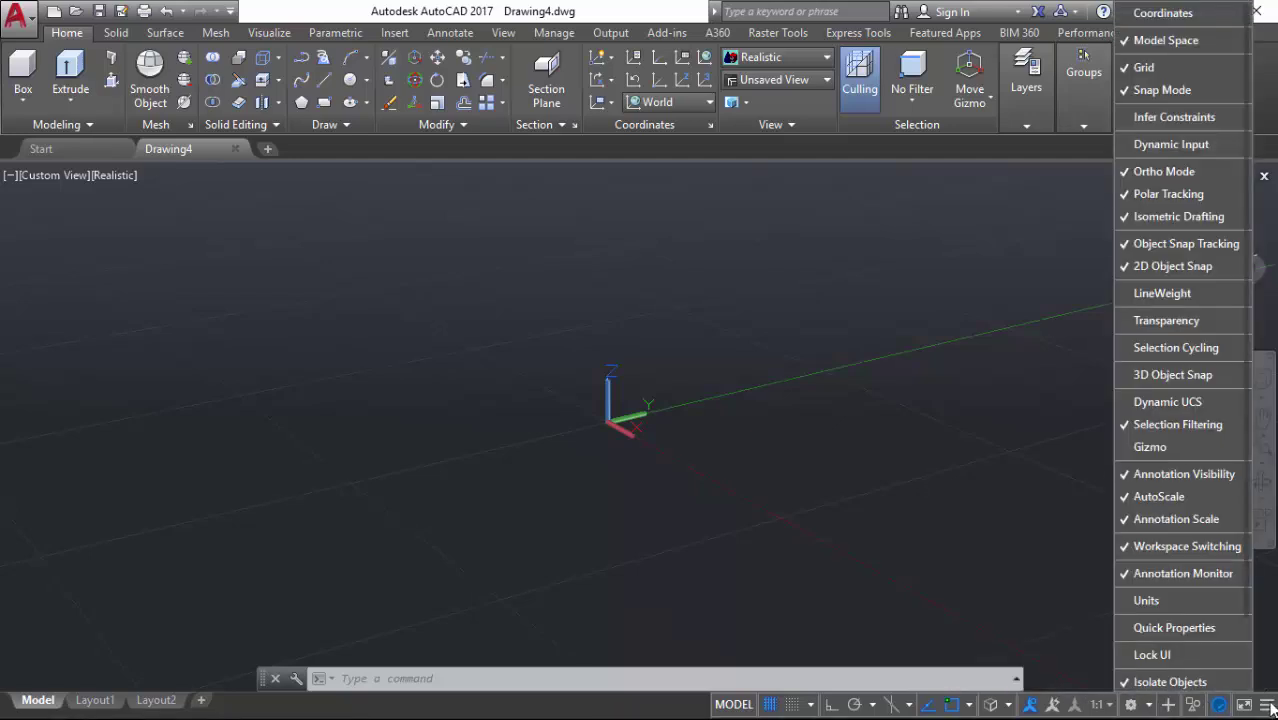
{"action": "left_click", "coordinate": [1186, 350]}
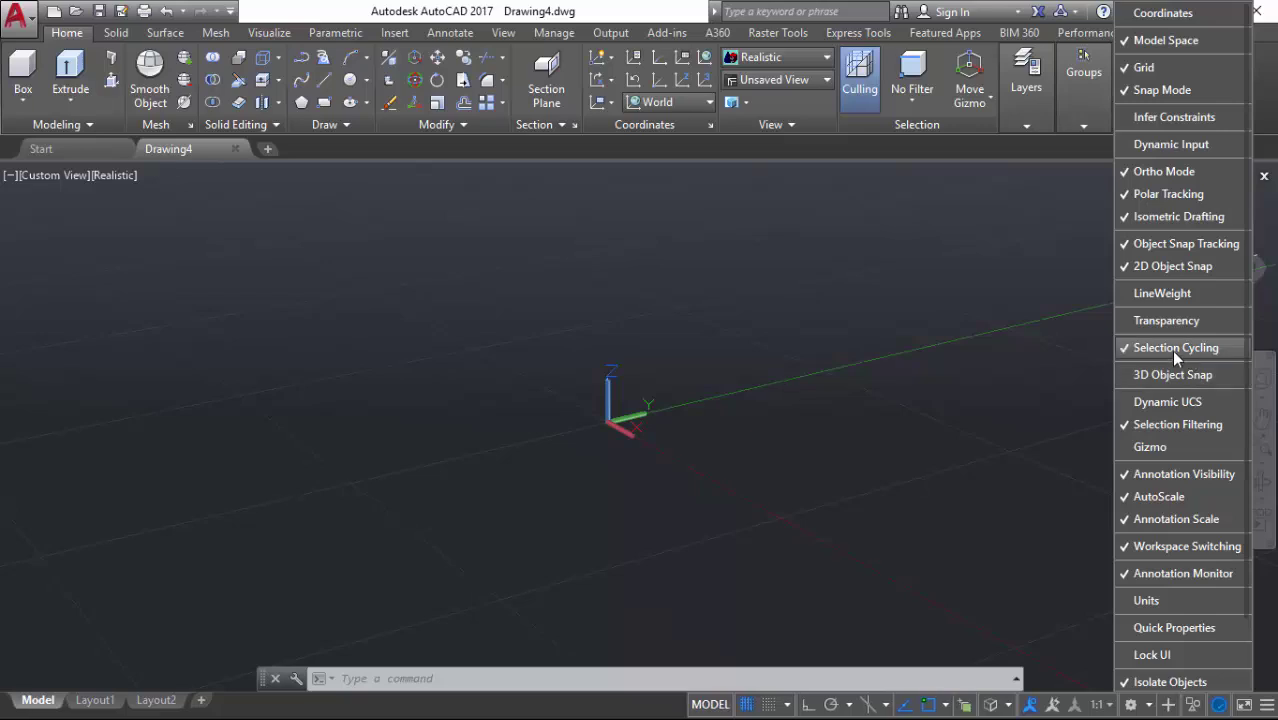
{"action": "left_click", "coordinate": [1150, 706]}
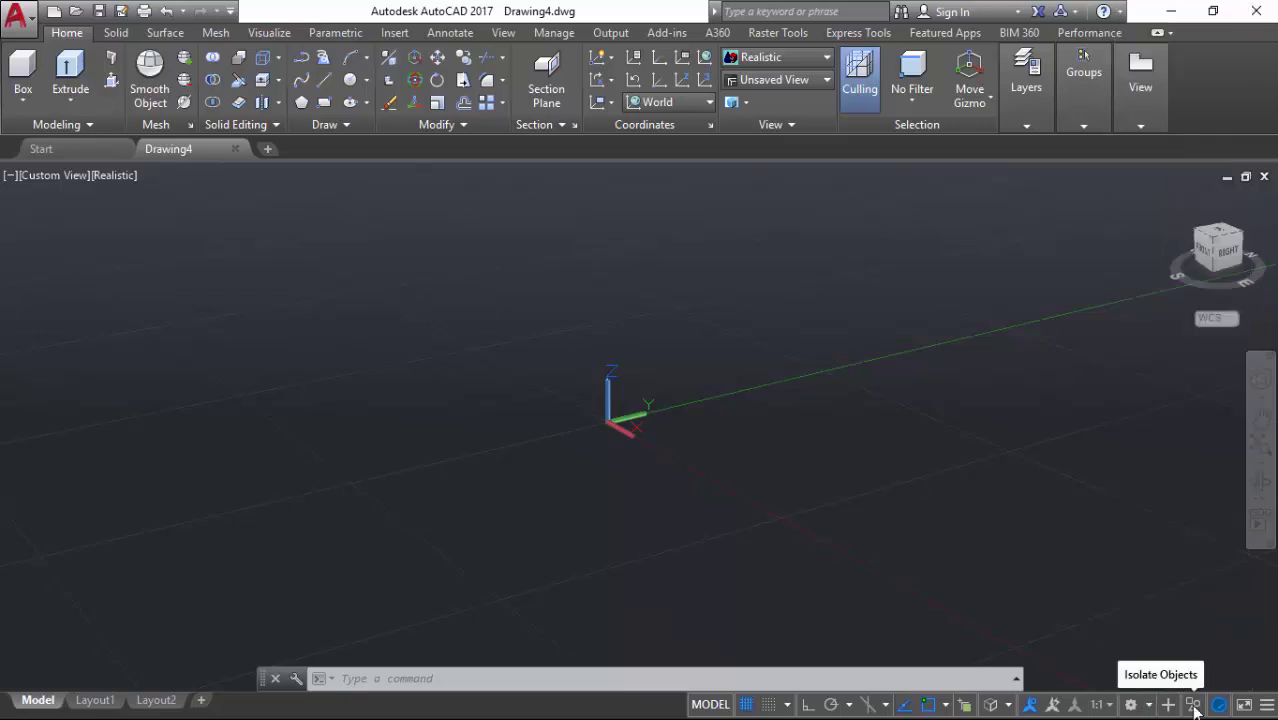
{"action": "left_click", "coordinate": [1194, 705]}
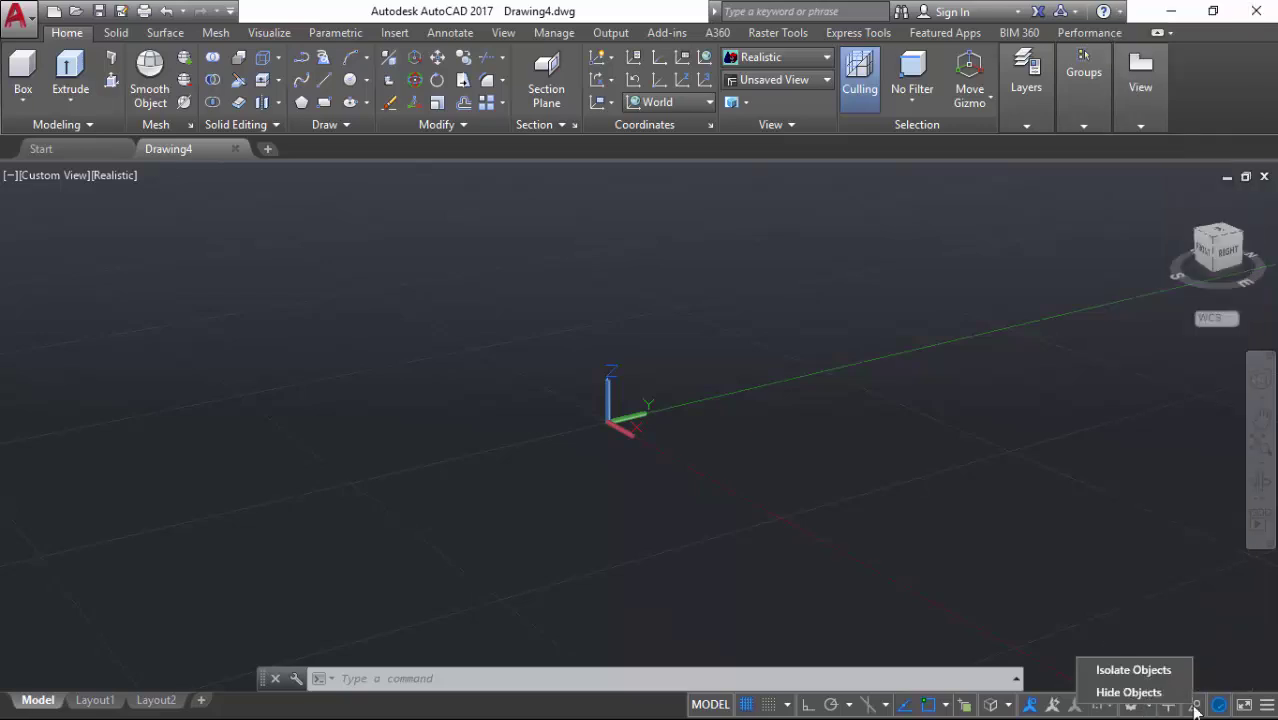
{"action": "left_click", "coordinate": [1195, 706]}
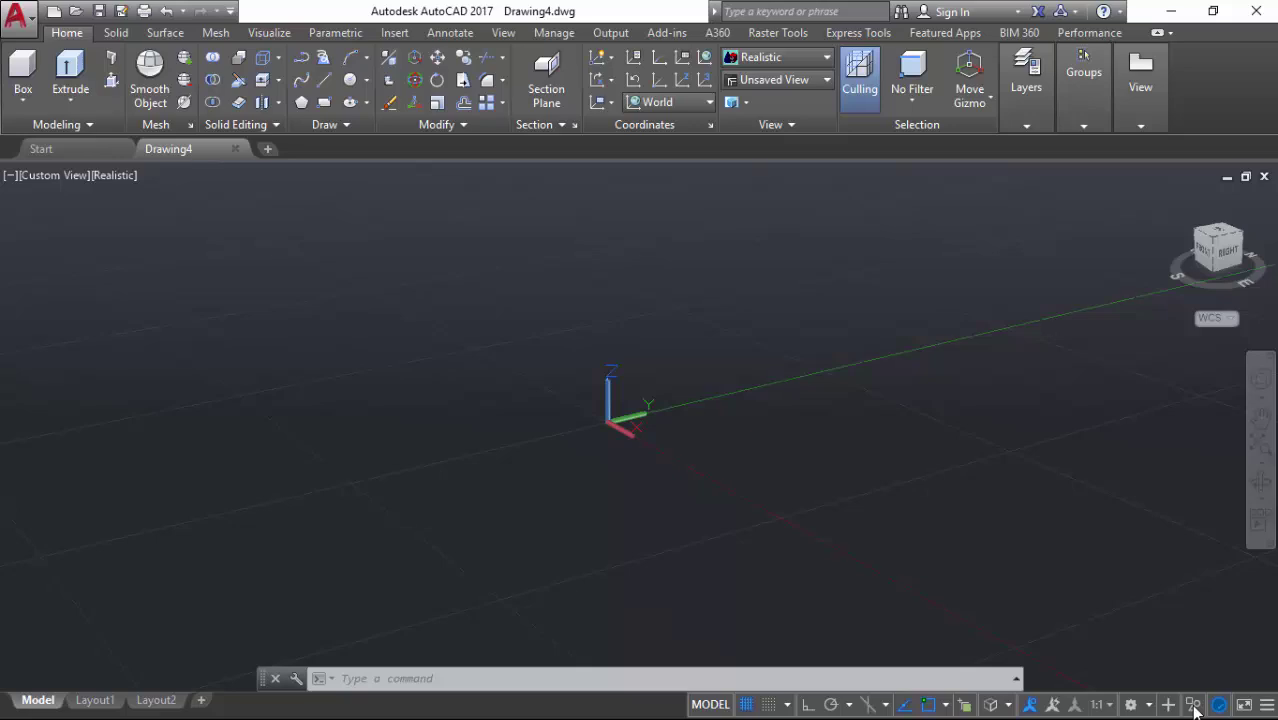
Step: Set the drawing's insertion scale units to Millimeters
{"action": "type", "text": "units"}
{"action": "key", "text": "Return"}
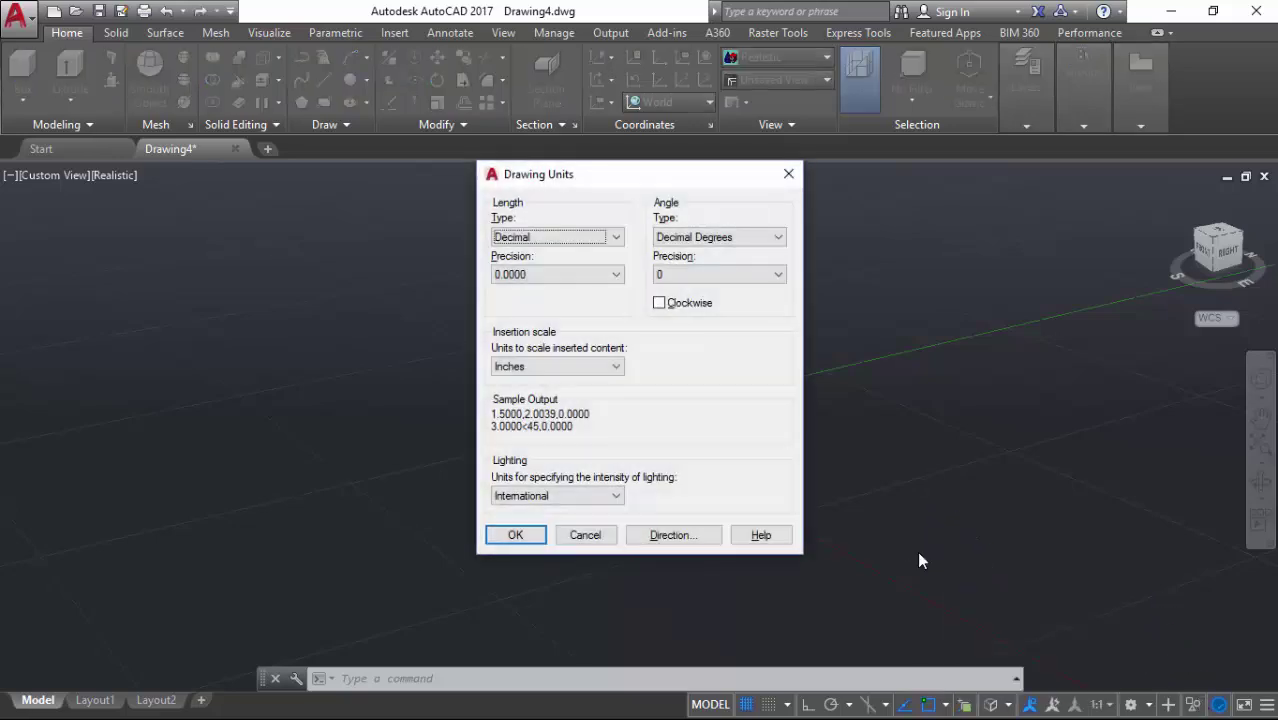
{"action": "left_click", "coordinate": [598, 367]}
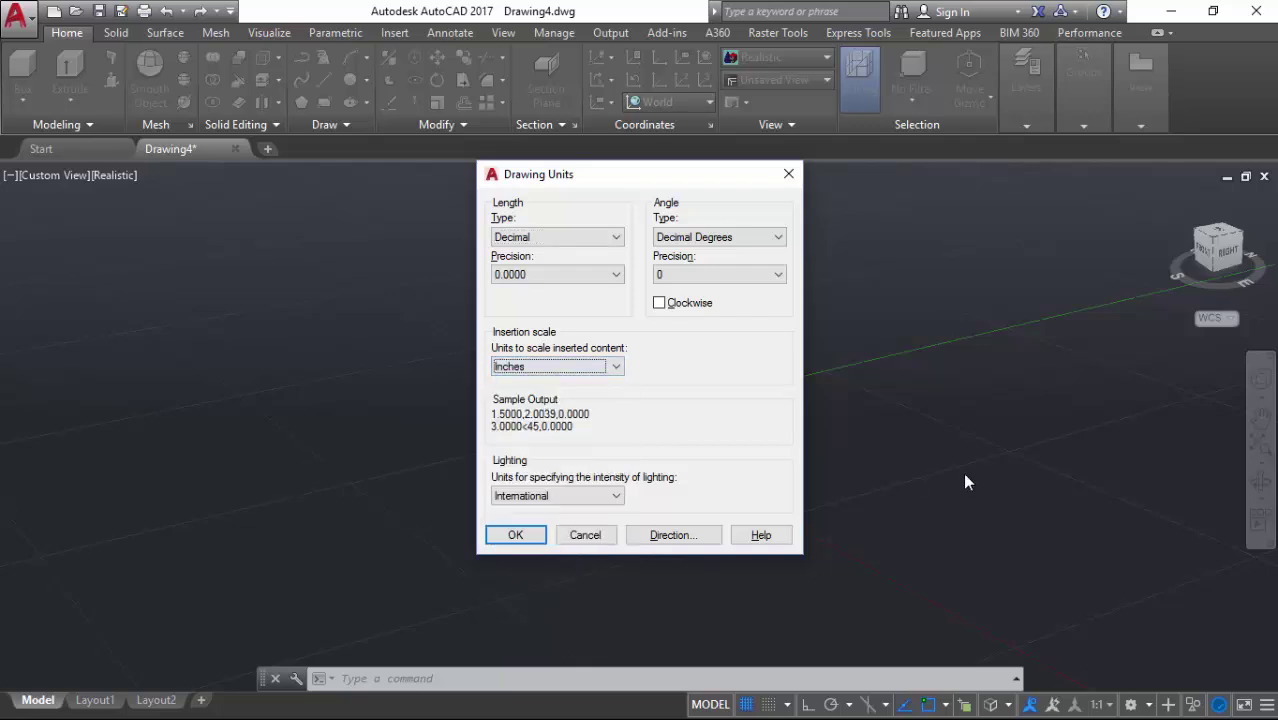
{"action": "left_click", "coordinate": [600, 367]}
{"action": "scroll", "coordinate": [552, 430], "scroll_direction": "up", "scroll_amount": 1}
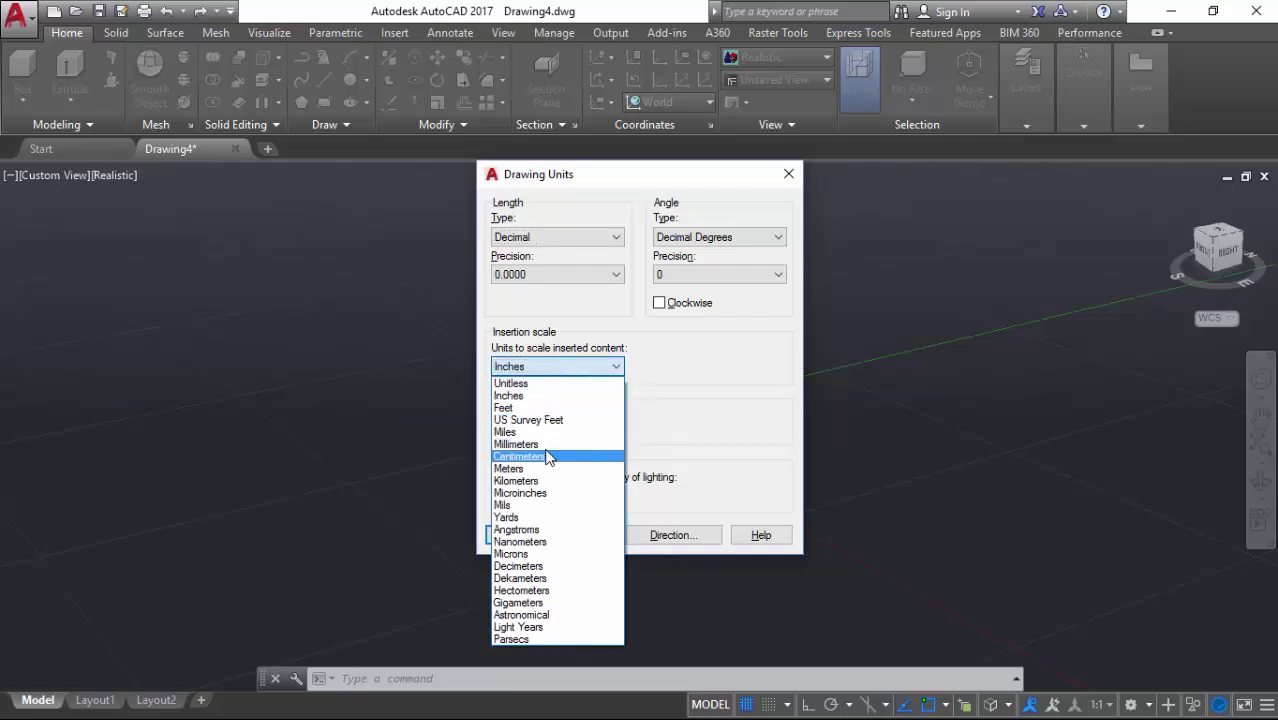
{"action": "left_click", "coordinate": [552, 447]}
{"action": "left_click", "coordinate": [514, 536]}
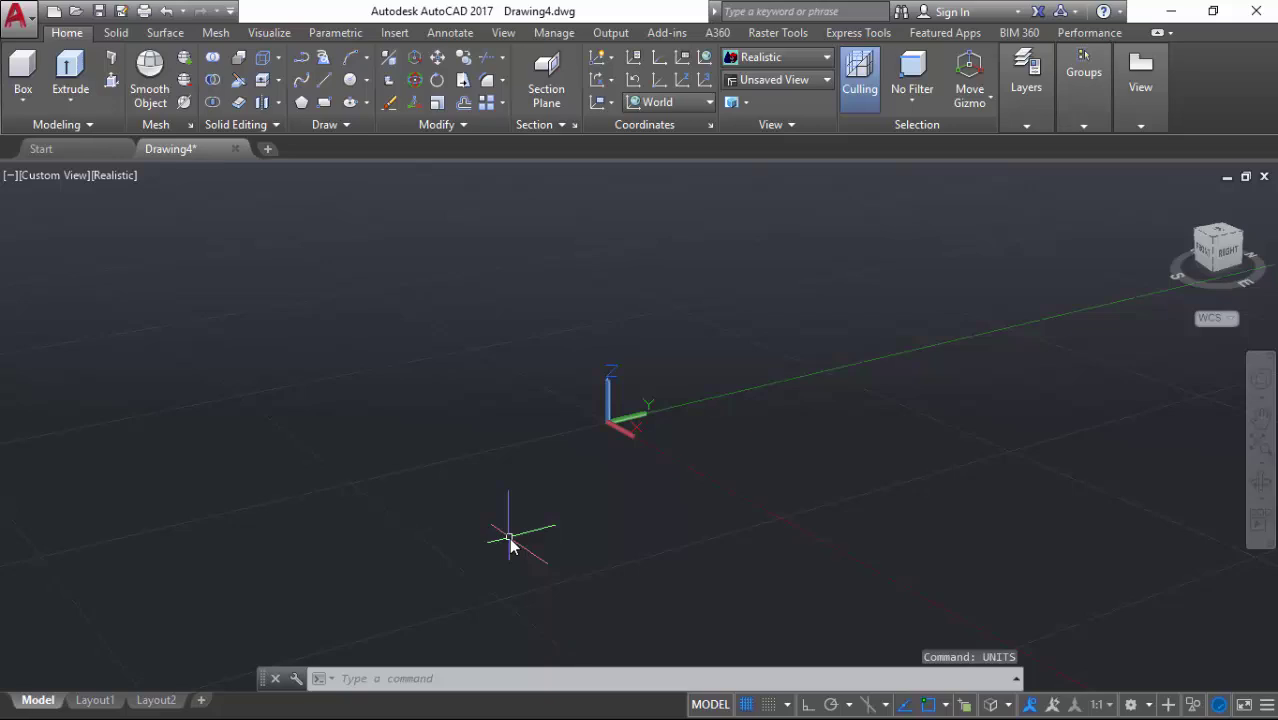
Step: Switch to the top view with parallel projection
{"action": "left_click", "coordinate": [1222, 236]}
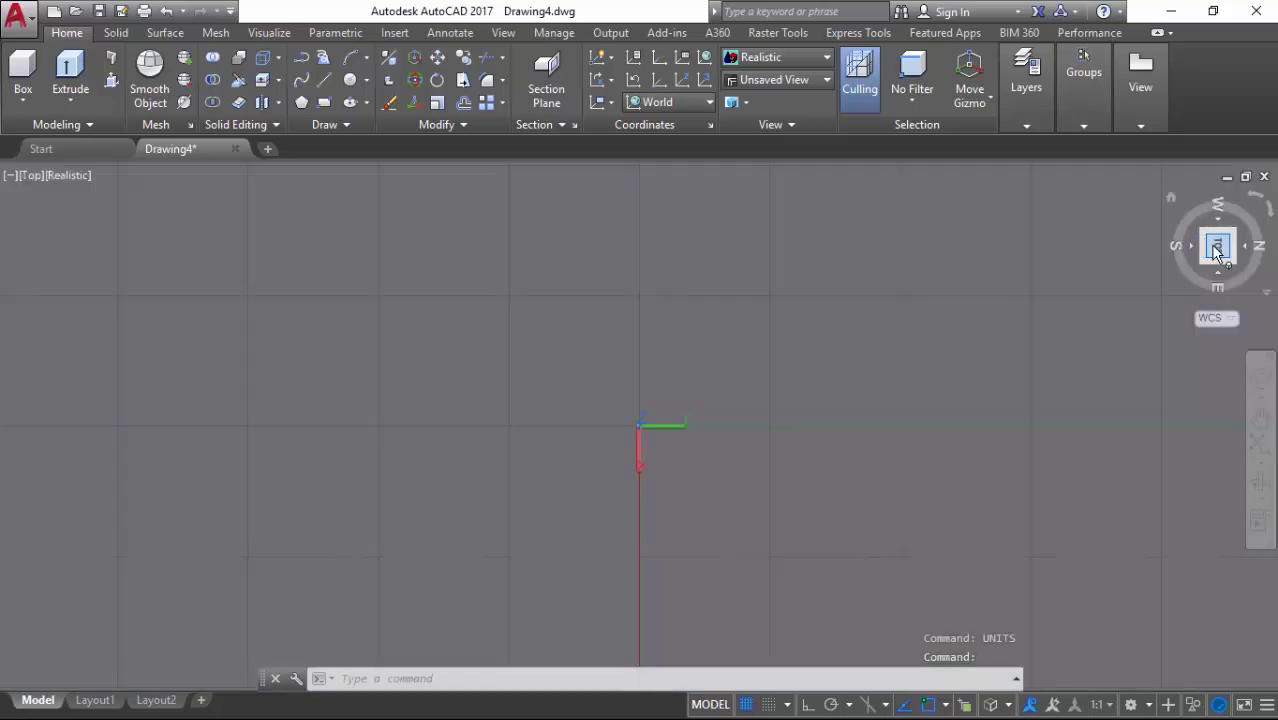
{"action": "right_click", "coordinate": [1216, 250]}
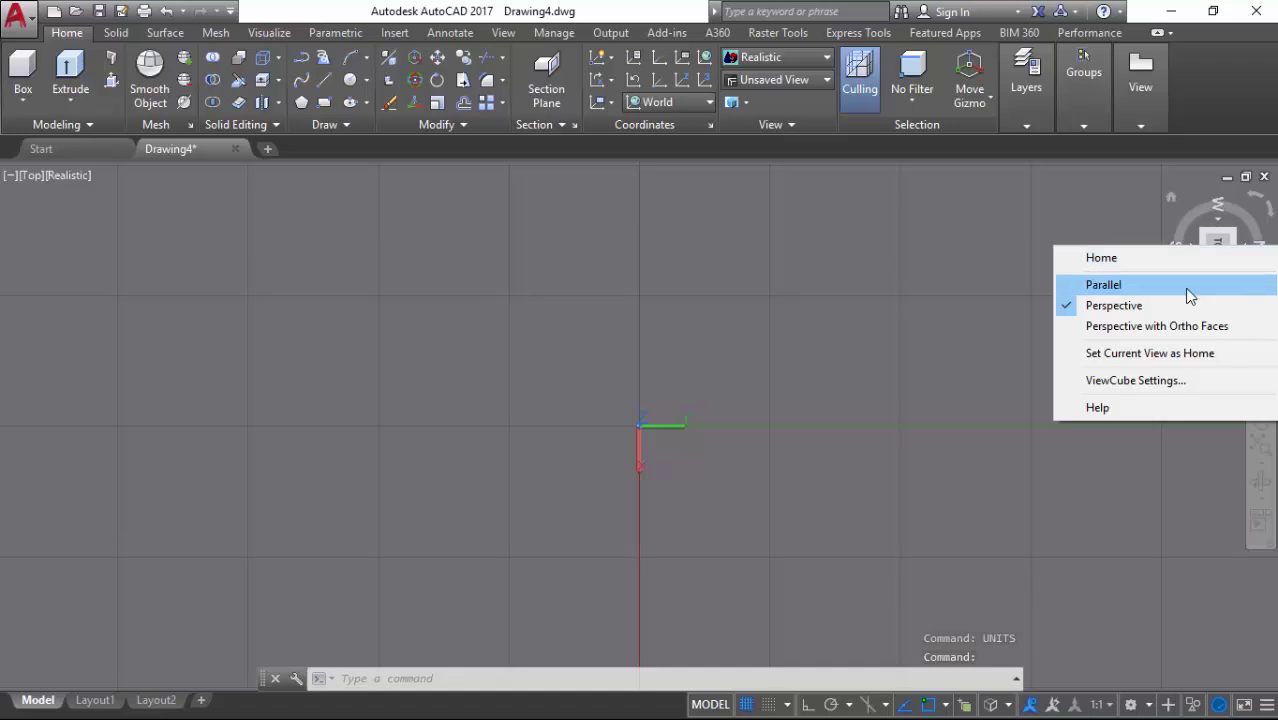
{"action": "left_click", "coordinate": [1186, 288]}
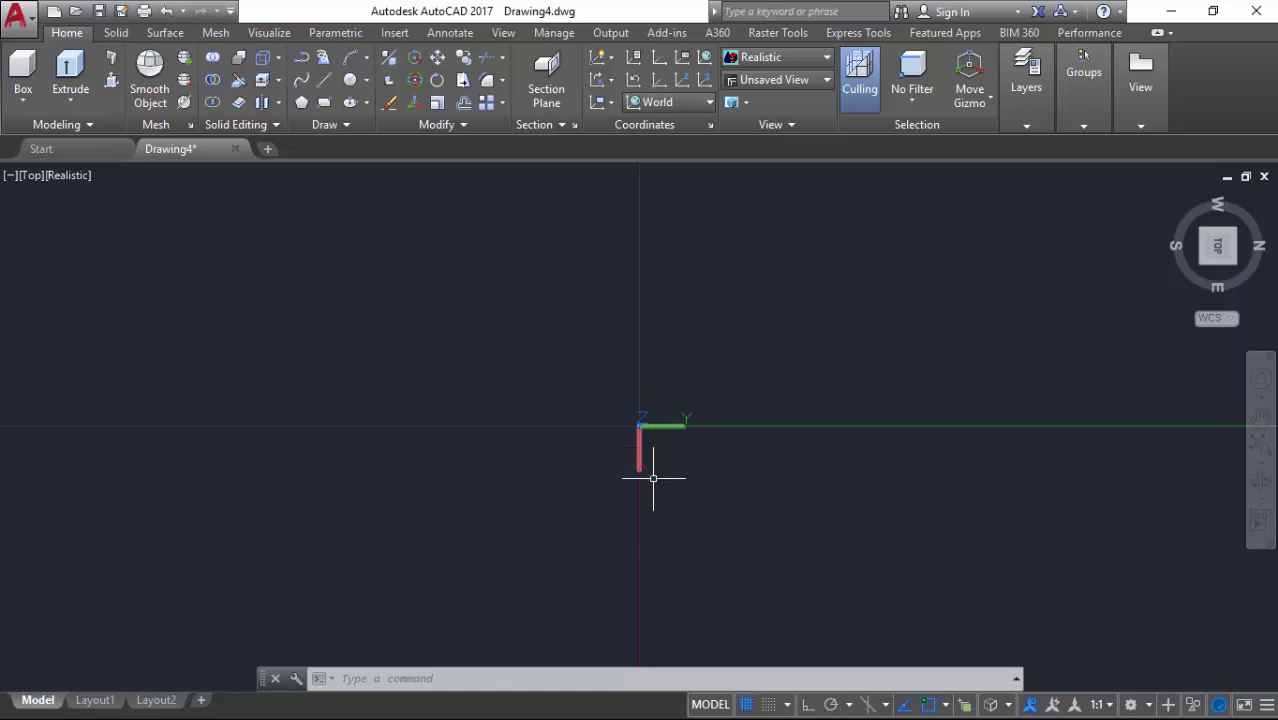
Step: Draw the base rectangle from the origin 0,0, 84 mm along X and 70 mm along Y, using the reference drawing
{"action": "key", "text": "alt+Tab"}
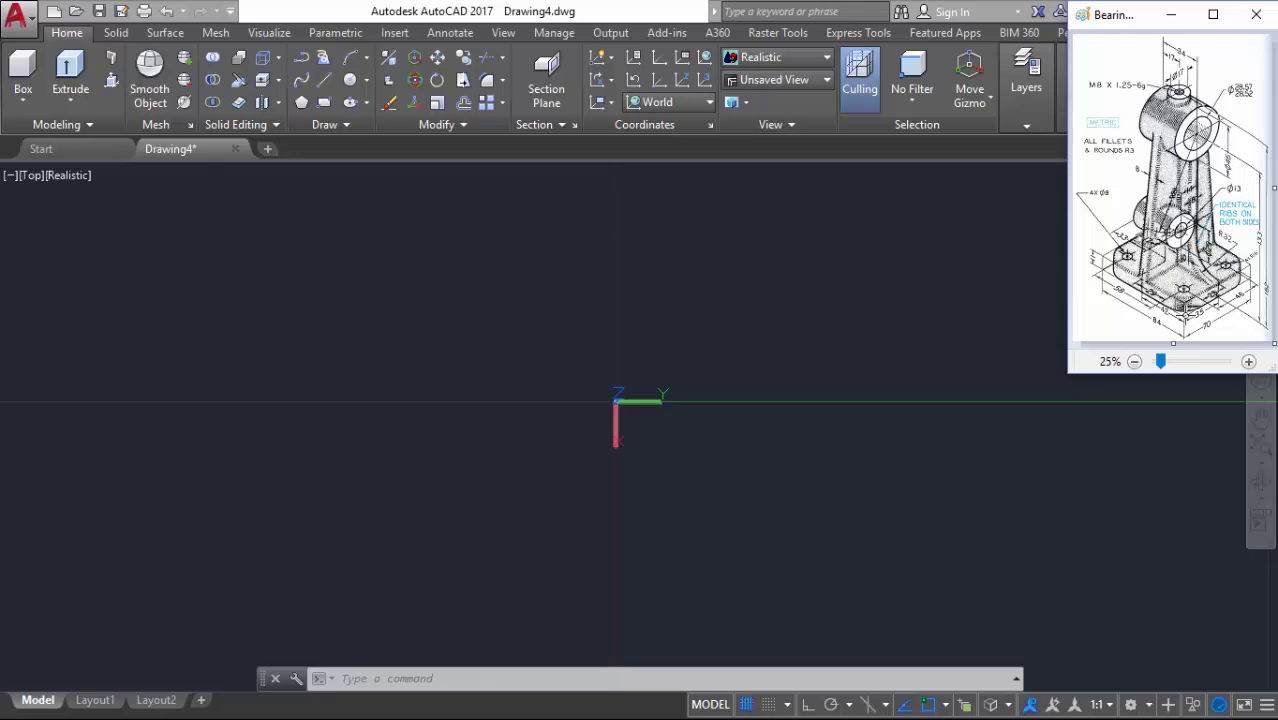
{"action": "middle_click_drag", "start_coordinate": [711, 352], "coordinate": [638, 233]}
{"action": "left_click", "coordinate": [324, 102]}
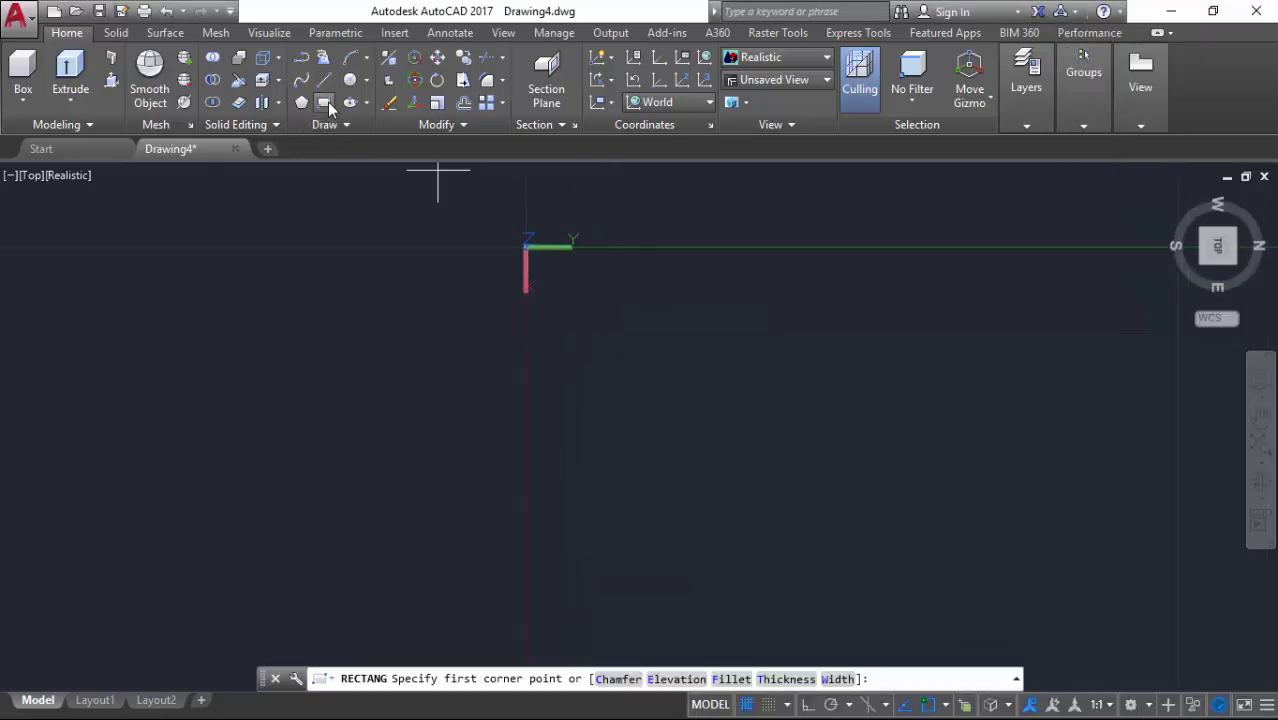
{"action": "type", "text": "0"}
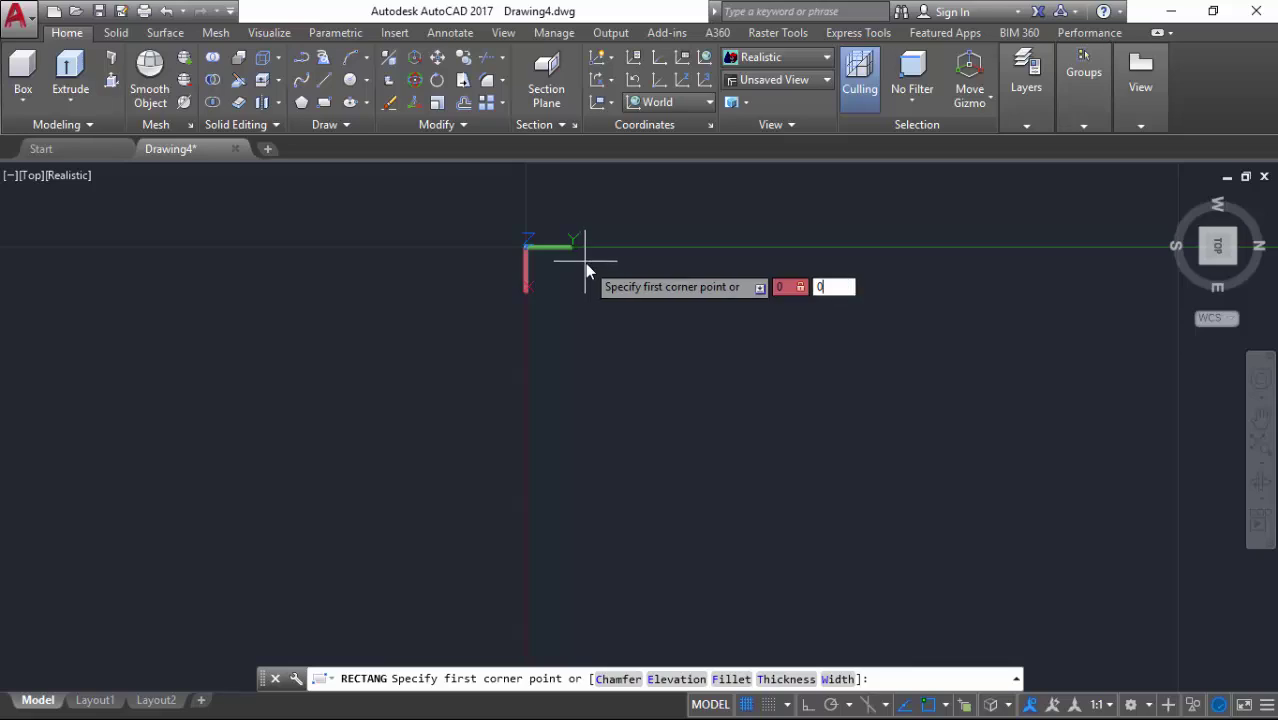
{"action": "key", "text": "Return"}
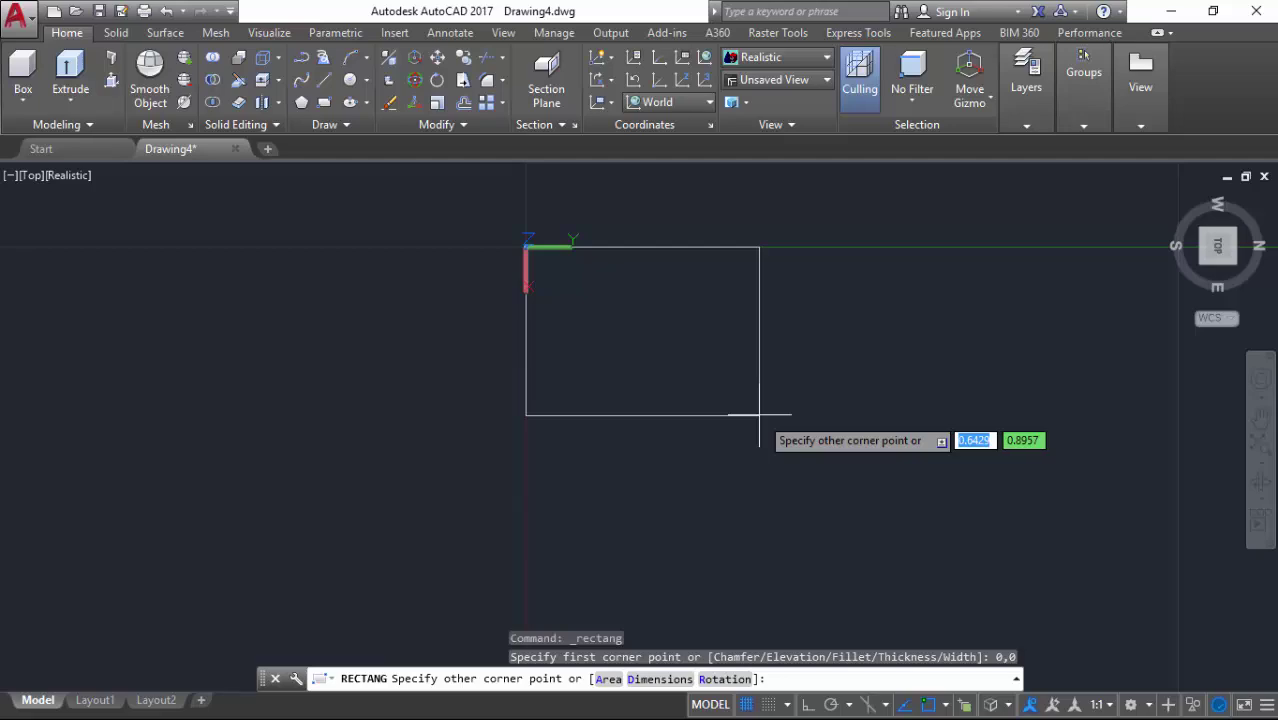
{"action": "type", "text": "84"}
{"action": "key", "text": "Tab"}
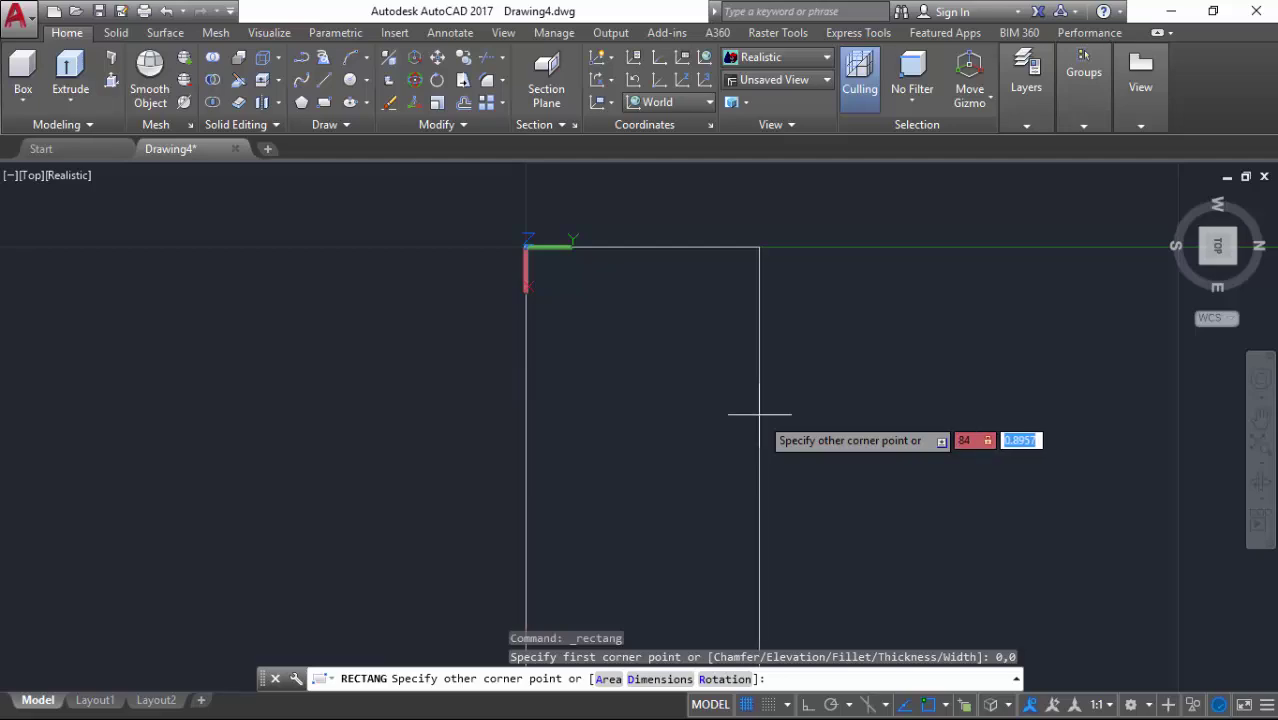
{"action": "type", "text": "7"}
{"action": "key", "text": "Return"}
{"action": "middle_click", "coordinate": [759, 414]}
{"action": "middle_click", "coordinate": [759, 414]}
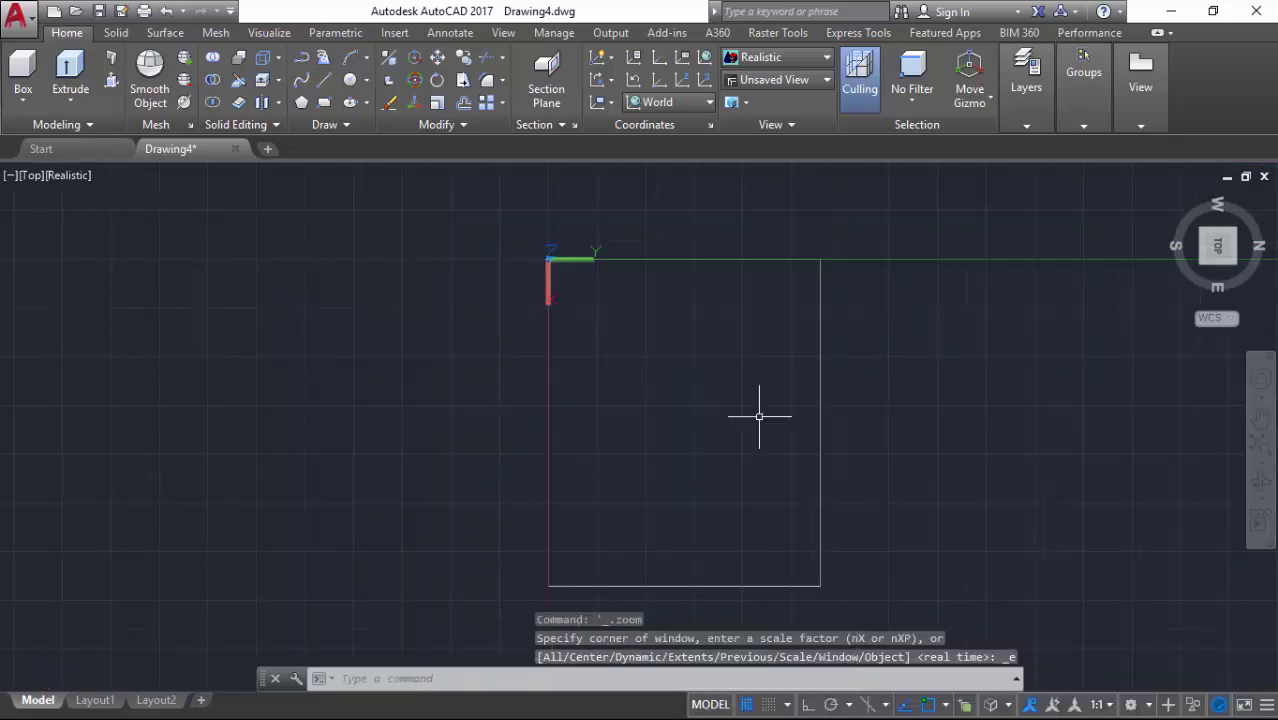
Step: Turn the top view so X runs horizontally, and draw an 8 mm diameter hole circle centred at 13,12 in the base rectangle
{"action": "left_click", "coordinate": [1256, 208]}
{"action": "key", "text": "alt+Tab"}
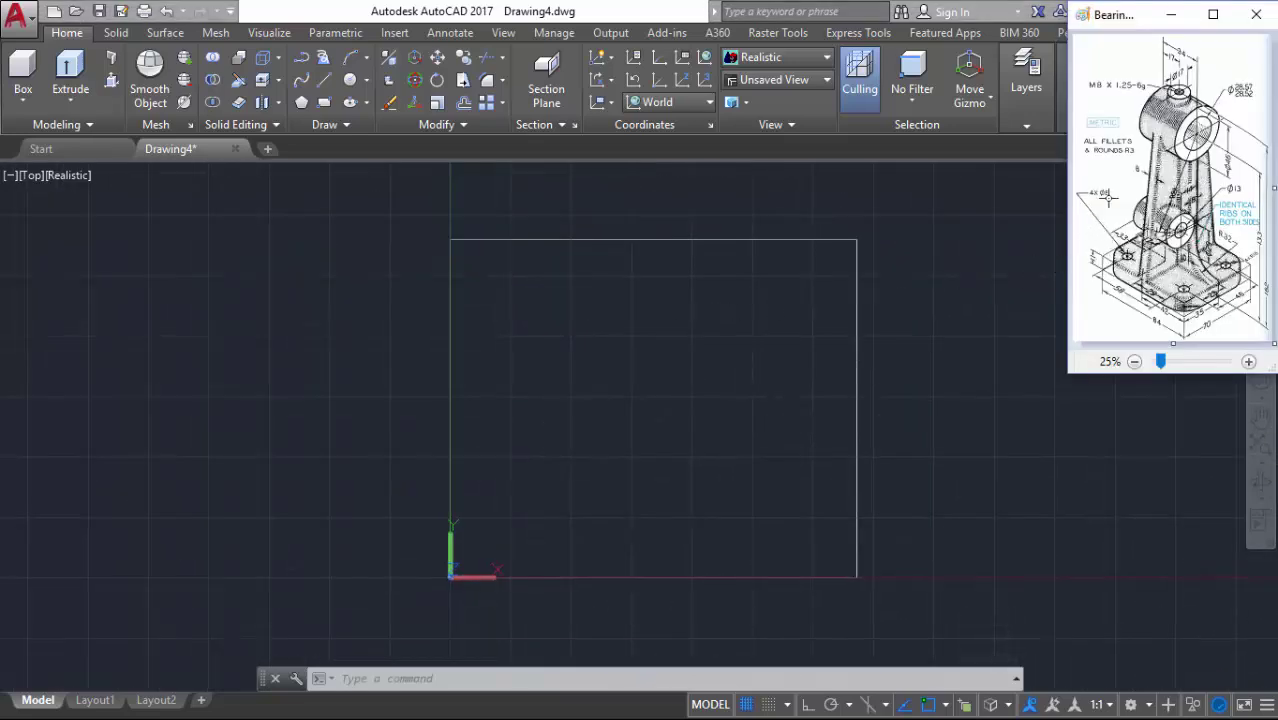
{"action": "left_click", "coordinate": [557, 373]}
{"action": "type", "text": "c"}
{"action": "key", "text": "Return"}
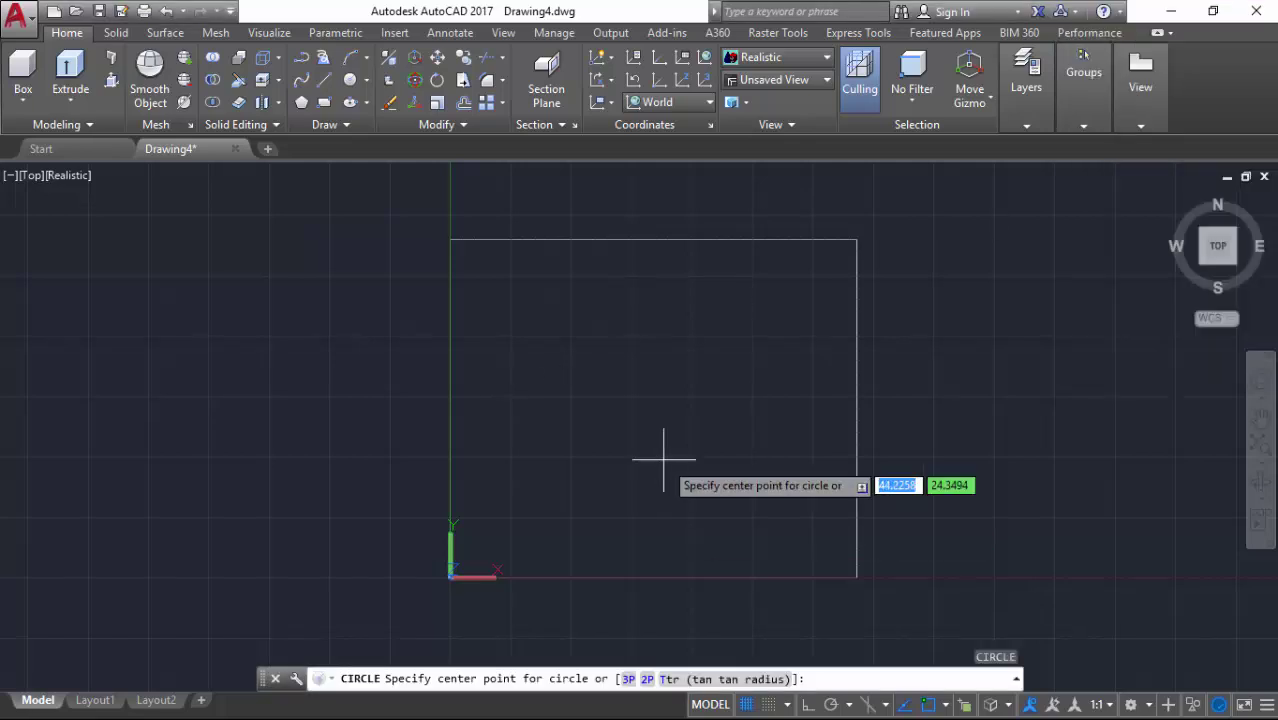
{"action": "type", "text": "13"}
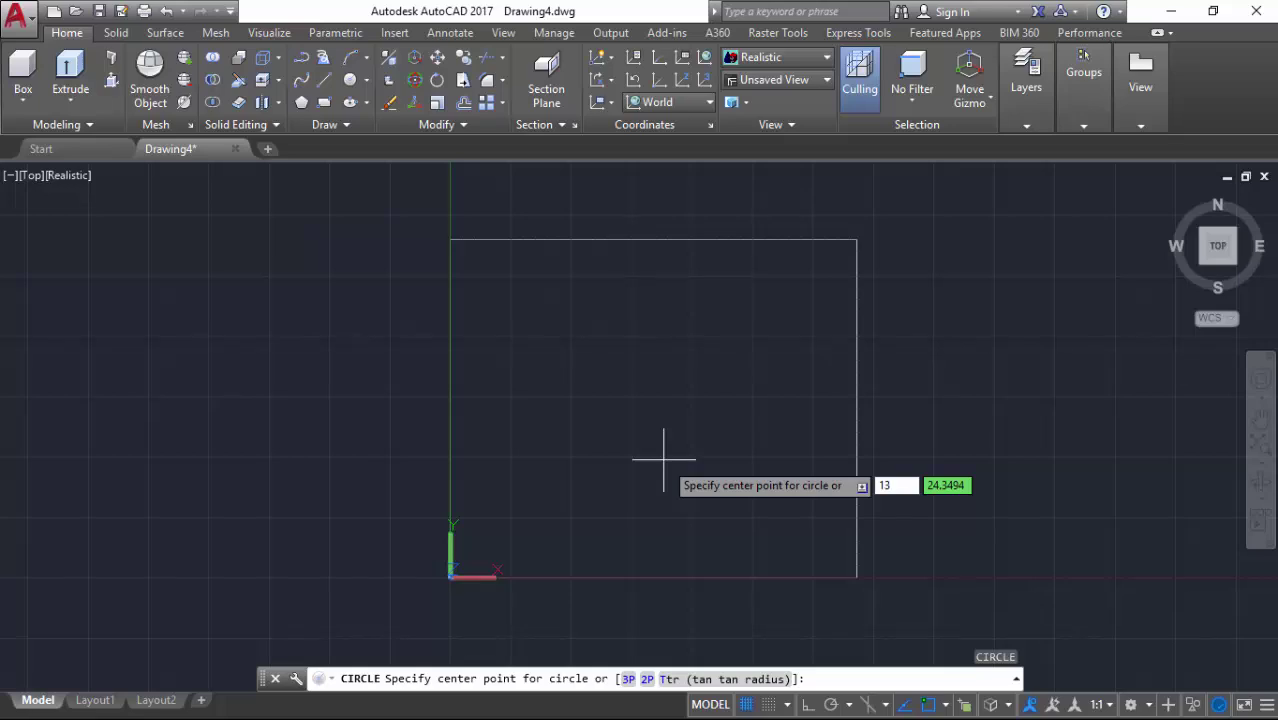
{"action": "type", "text": ",12"}
{"action": "key", "text": "Return"}
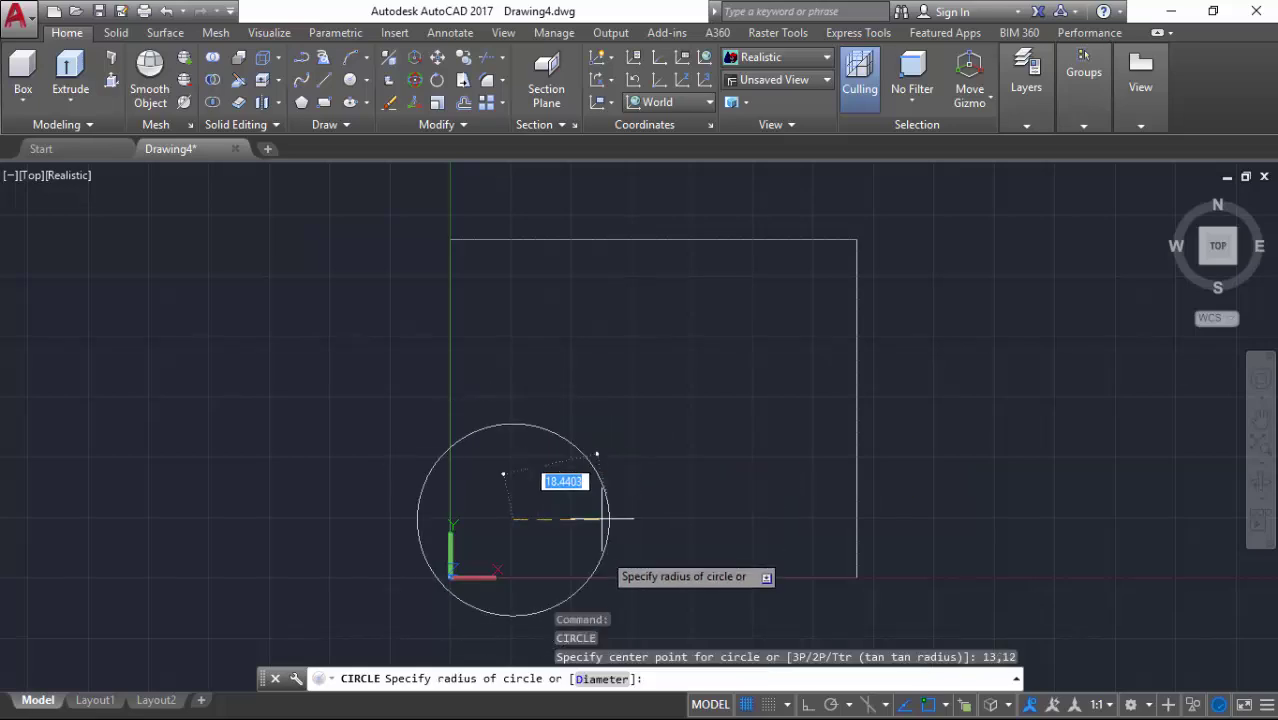
{"action": "type", "text": "D"}
{"action": "key", "text": "Return"}
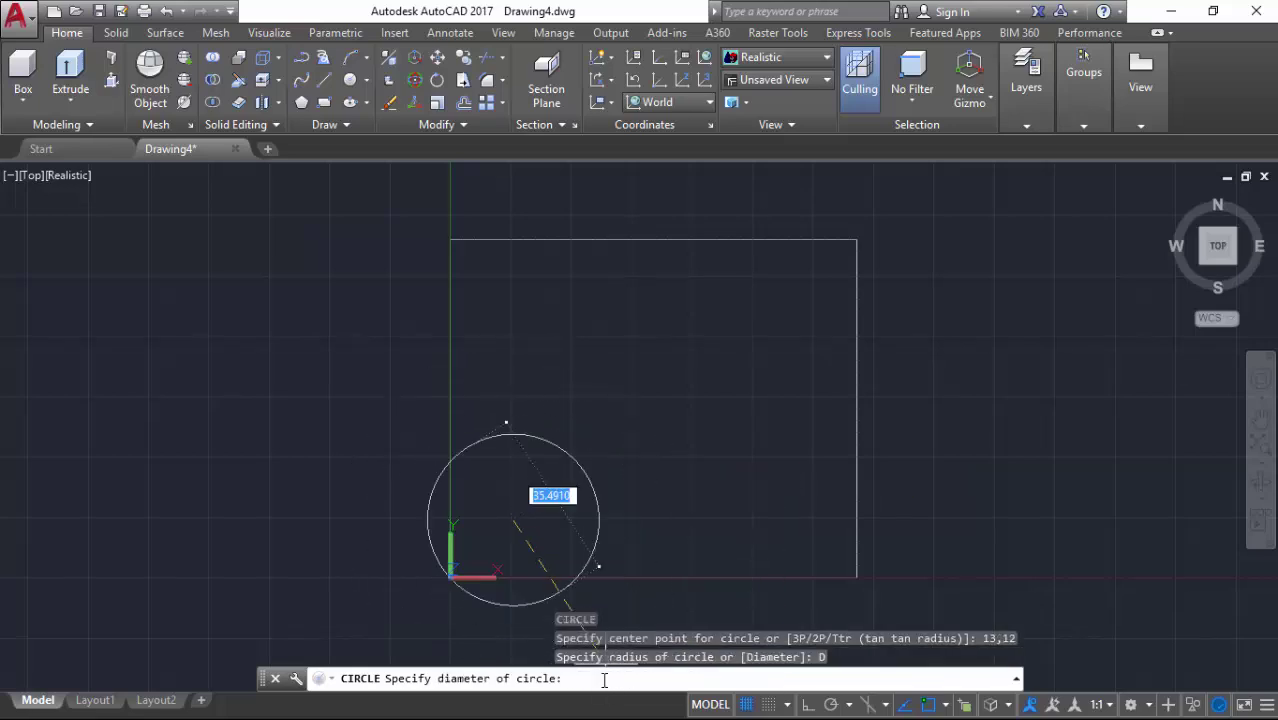
{"action": "type", "text": "8"}
{"action": "key", "text": "Return"}
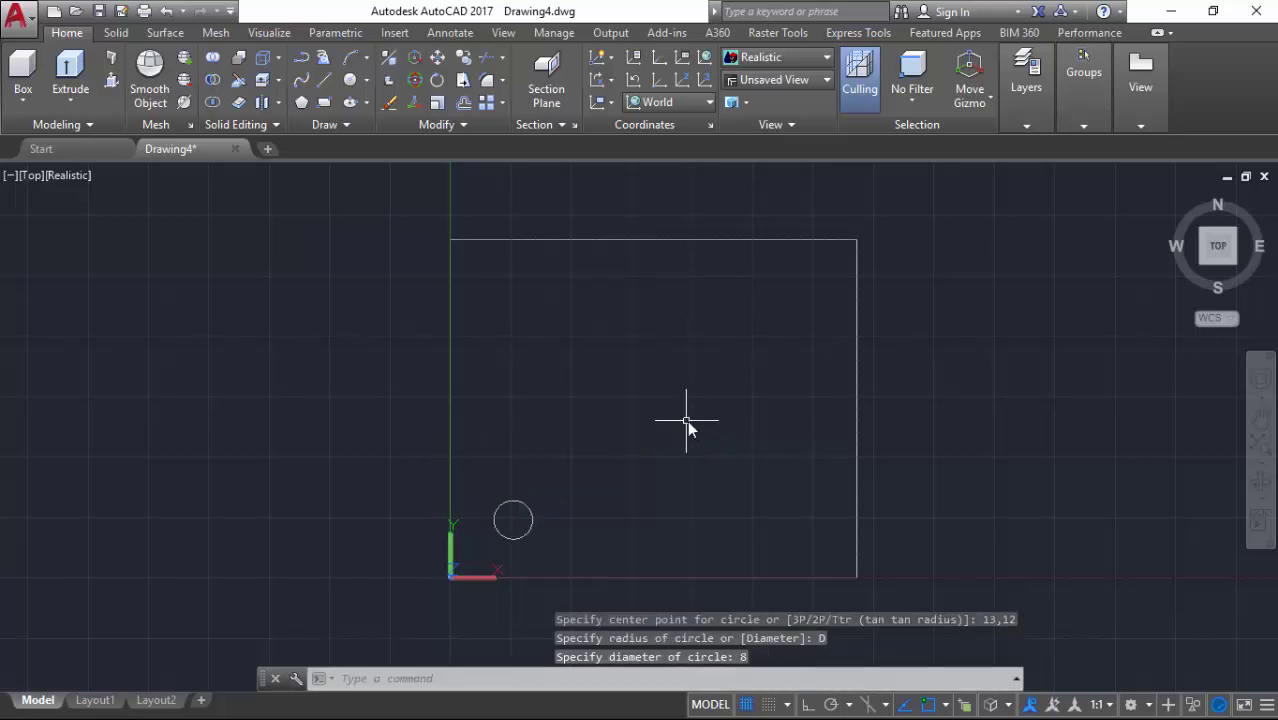
Step: Copy the 8 mm hole circle from its centre 58 mm along X with ortho mode on
{"action": "type", "text": "copy"}
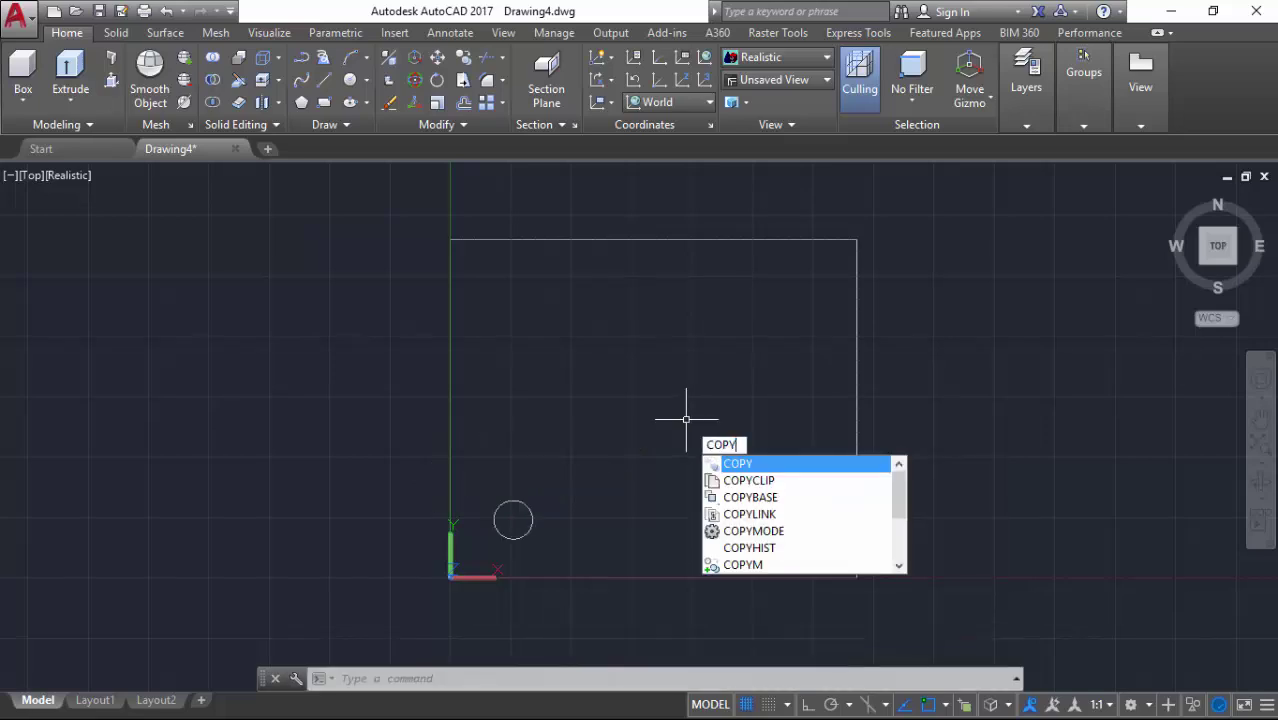
{"action": "key", "text": "Return"}
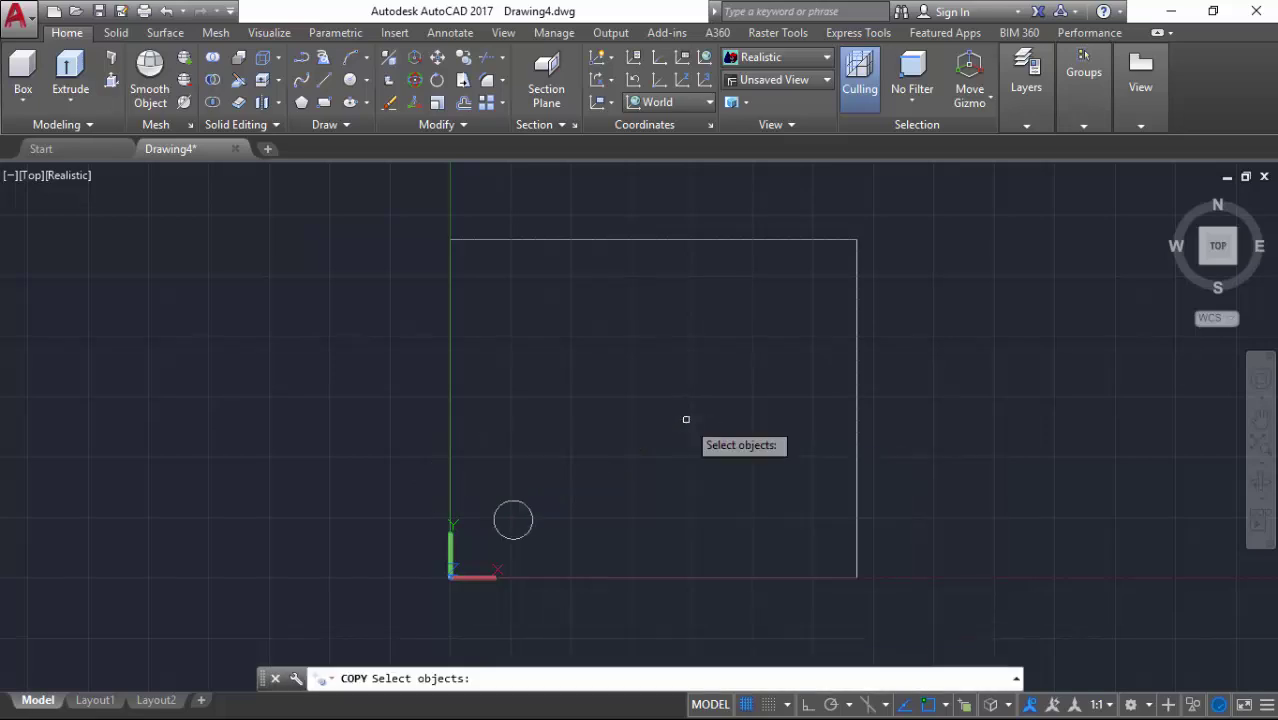
{"action": "left_click", "coordinate": [528, 507]}
{"action": "key", "text": "Return"}
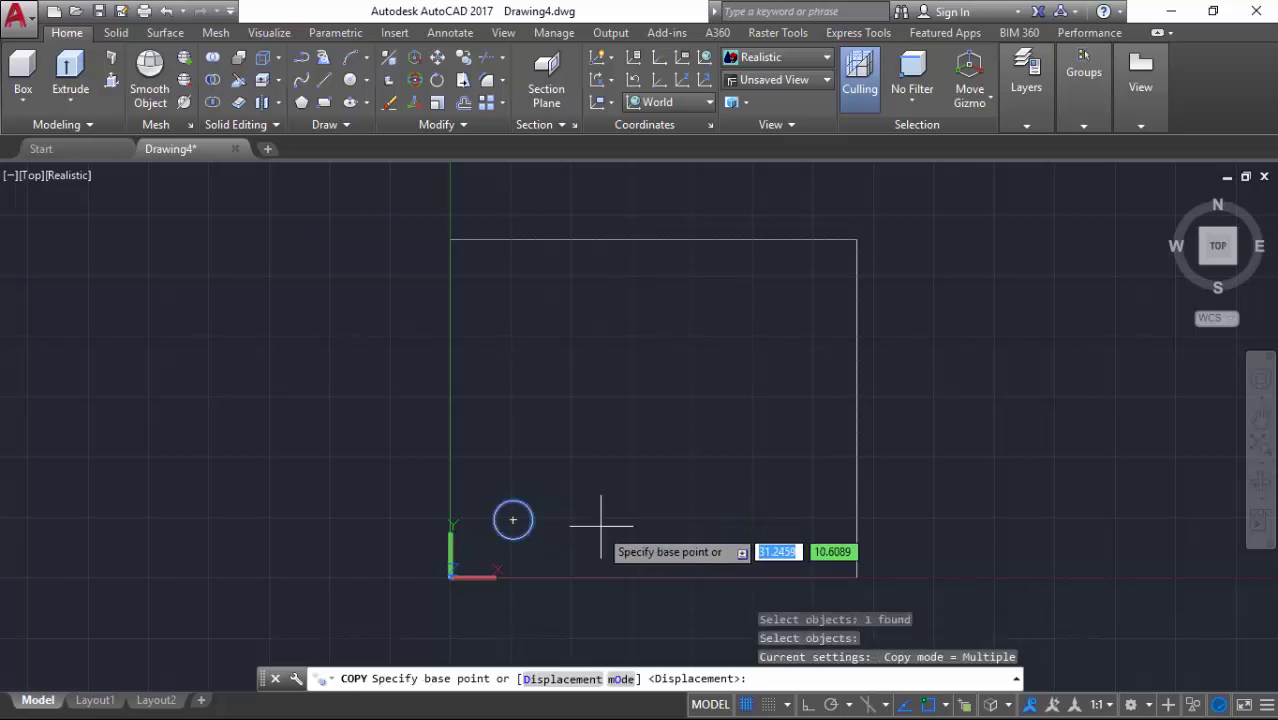
{"action": "left_click", "coordinate": [513, 519]}
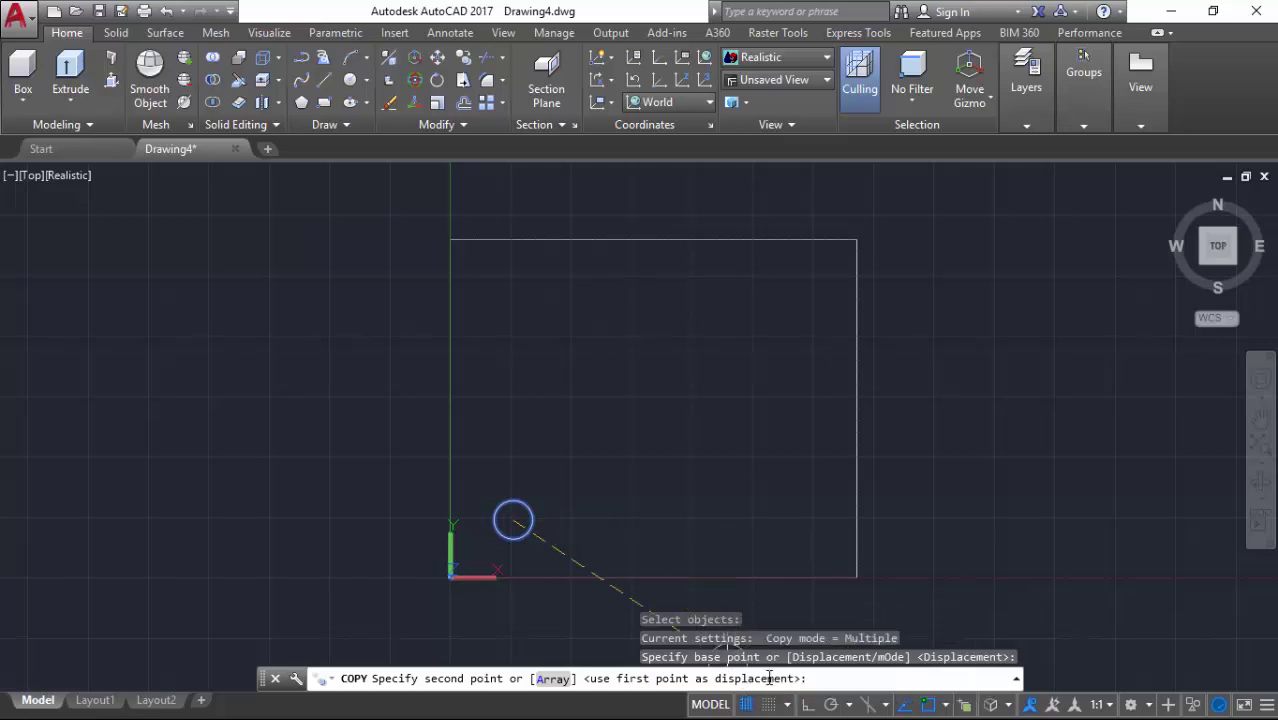
{"action": "left_click", "coordinate": [810, 705]}
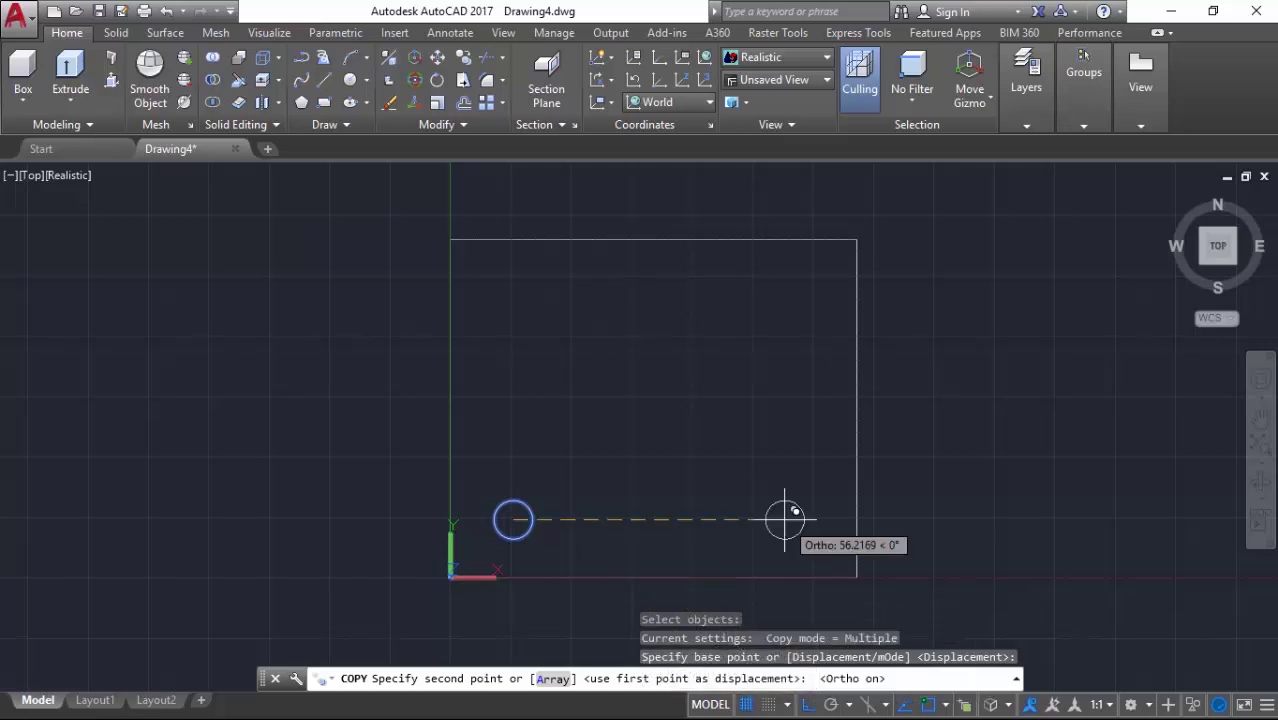
{"action": "type", "text": "58"}
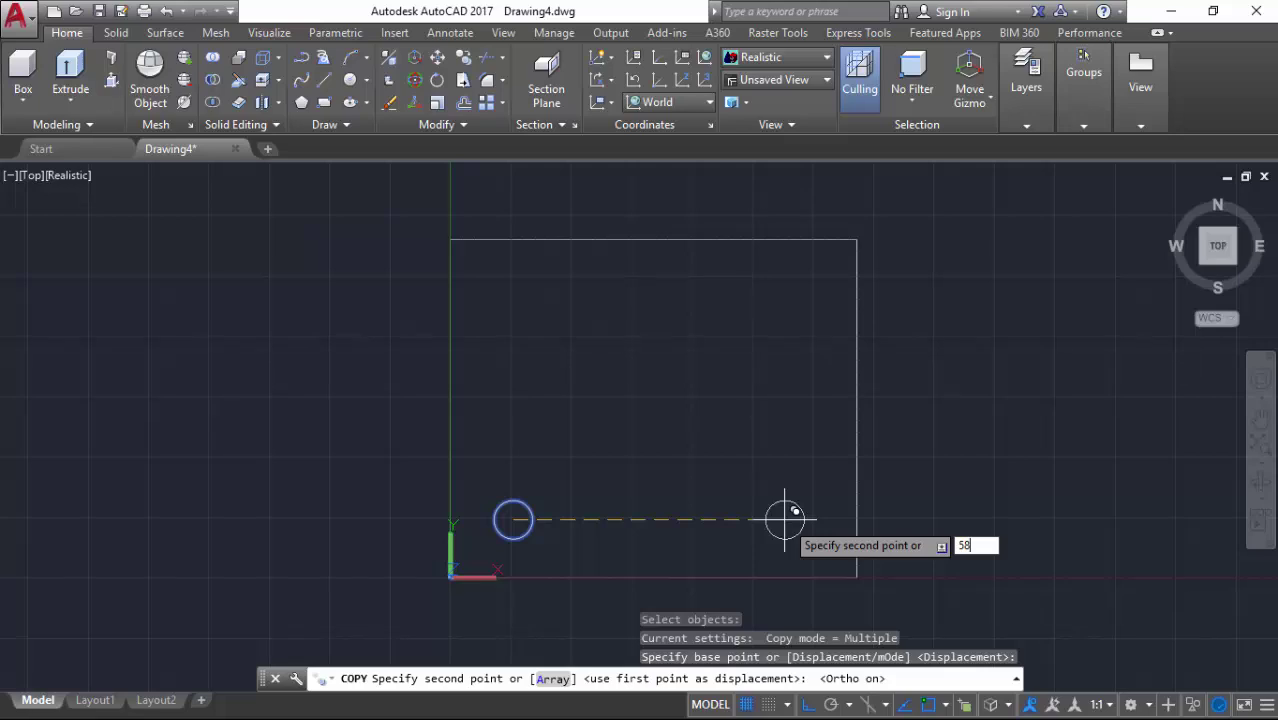
{"action": "key", "text": "Return"}
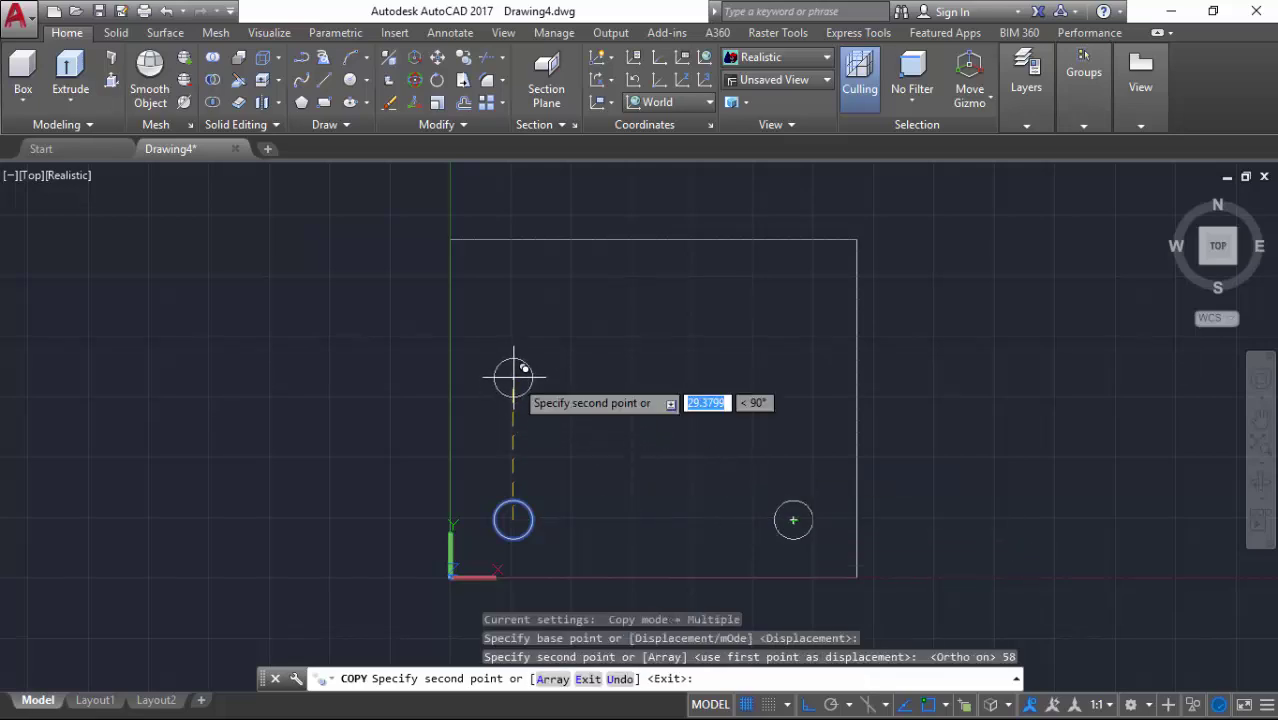
{"action": "key", "text": "Escape"}
Step: Copy both hole circles together 46 mm along Y, using the first hole's centre as base point
{"action": "key", "text": "Return"}
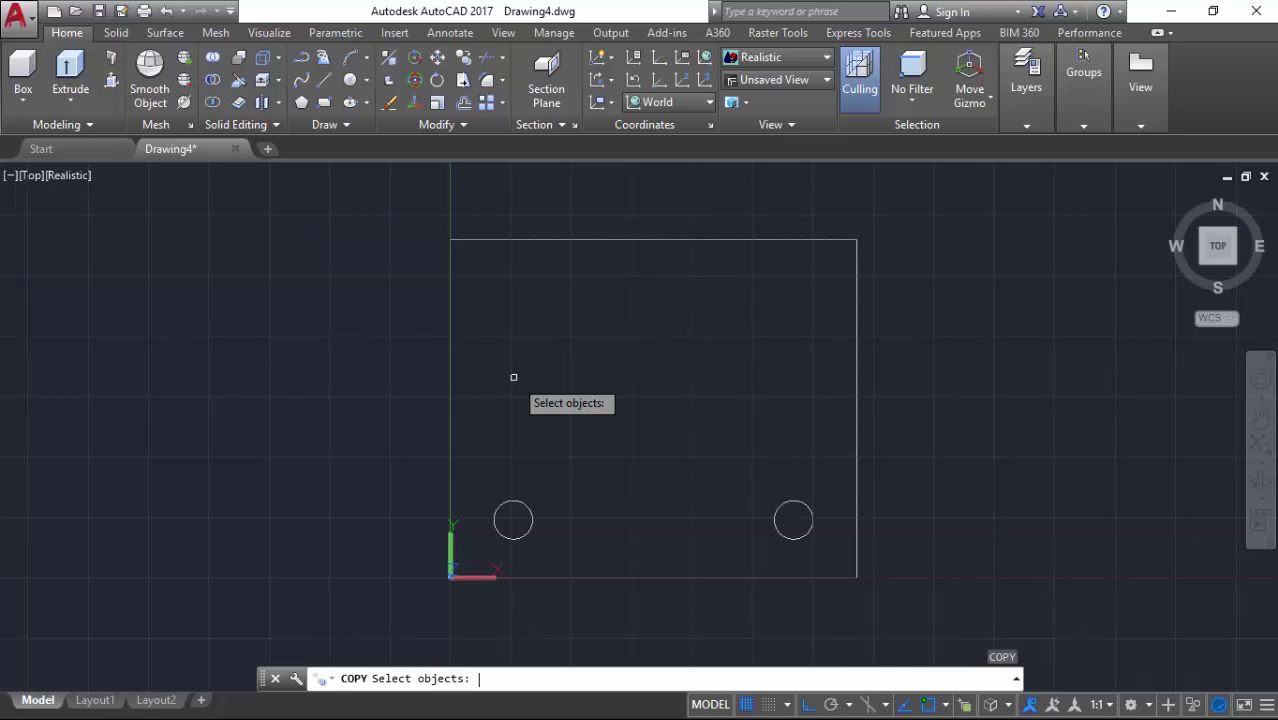
{"action": "left_click", "coordinate": [526, 498]}
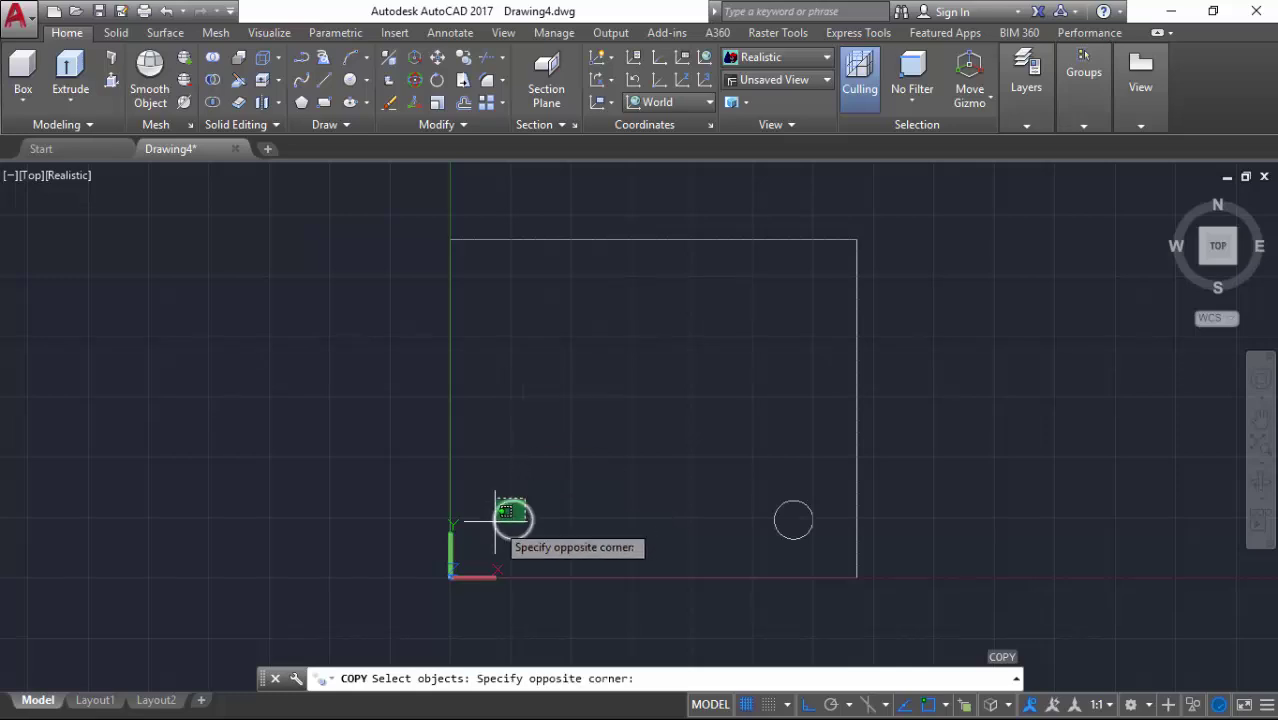
{"action": "left_click", "coordinate": [497, 521]}
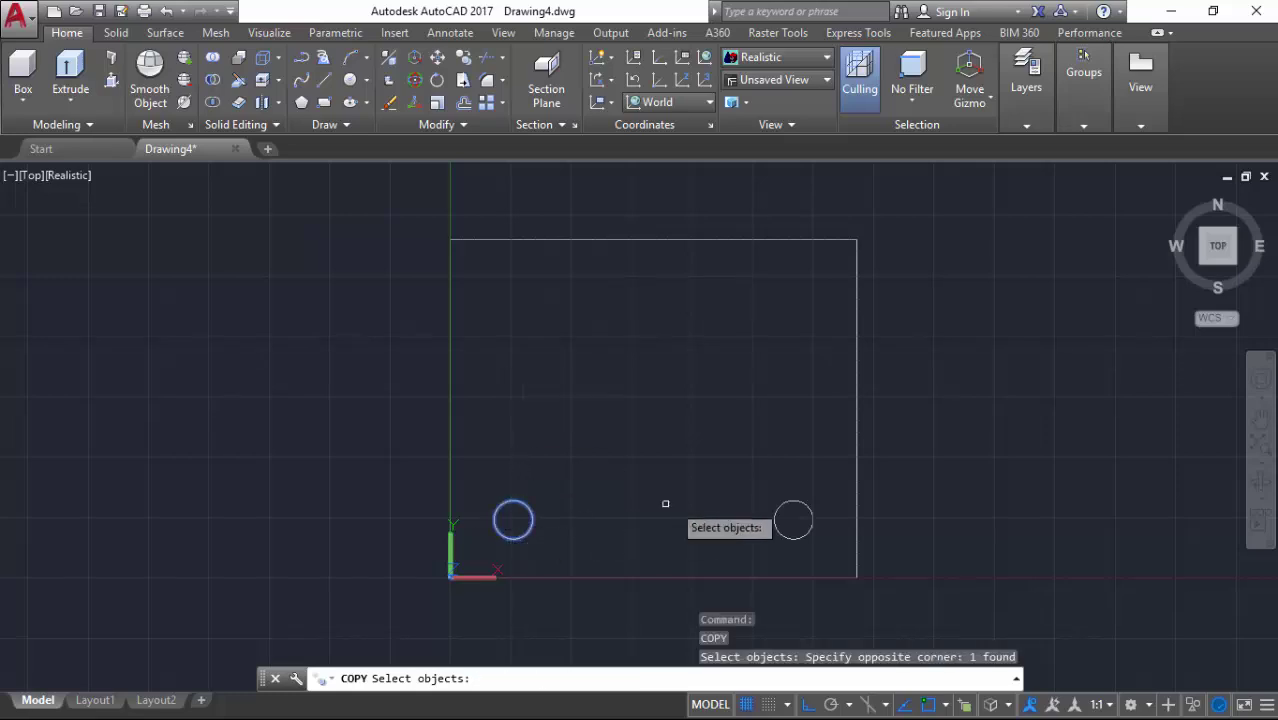
{"action": "left_click", "coordinate": [781, 507]}
{"action": "key", "text": "Return"}
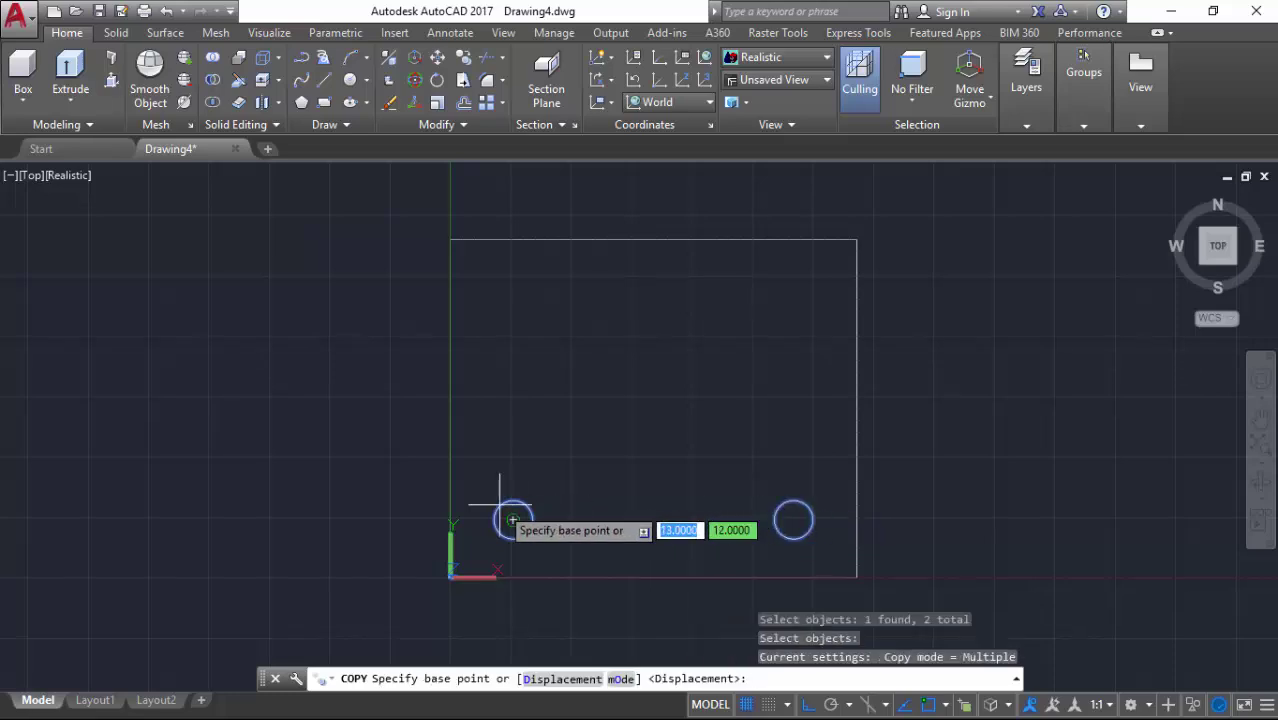
{"action": "left_click", "coordinate": [513, 519]}
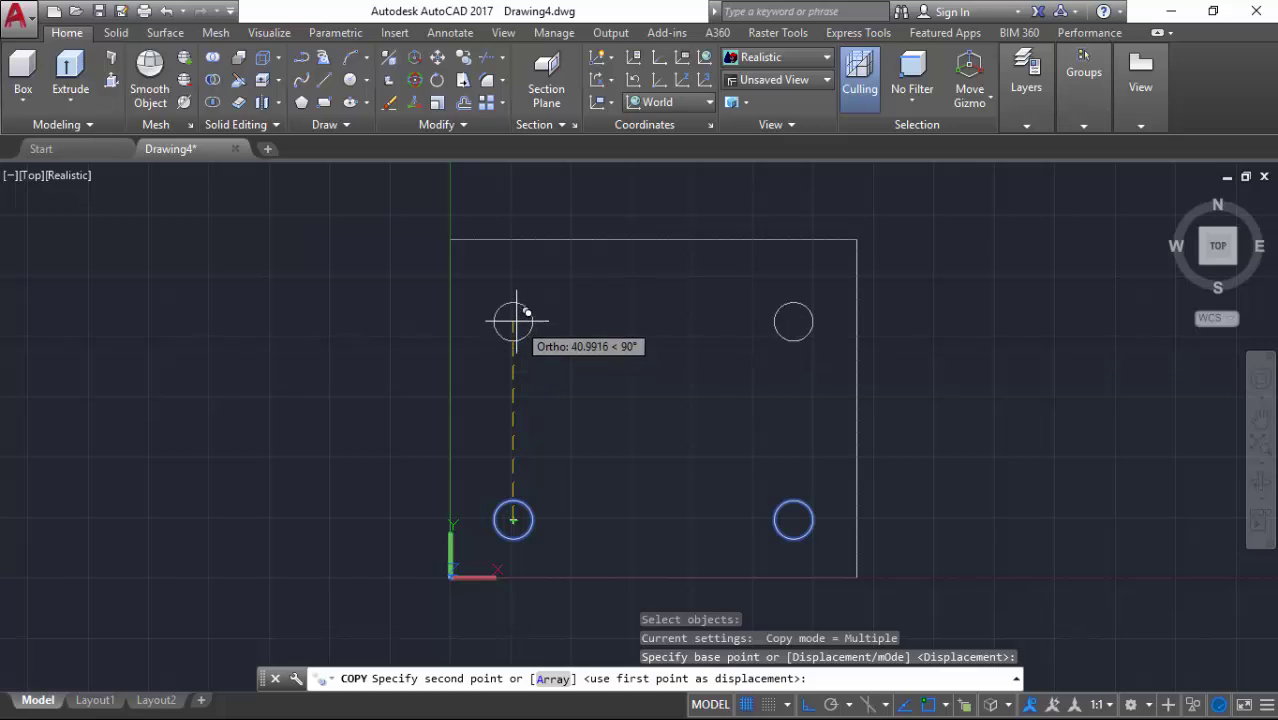
{"action": "type", "text": "46"}
{"action": "key", "text": "Return"}
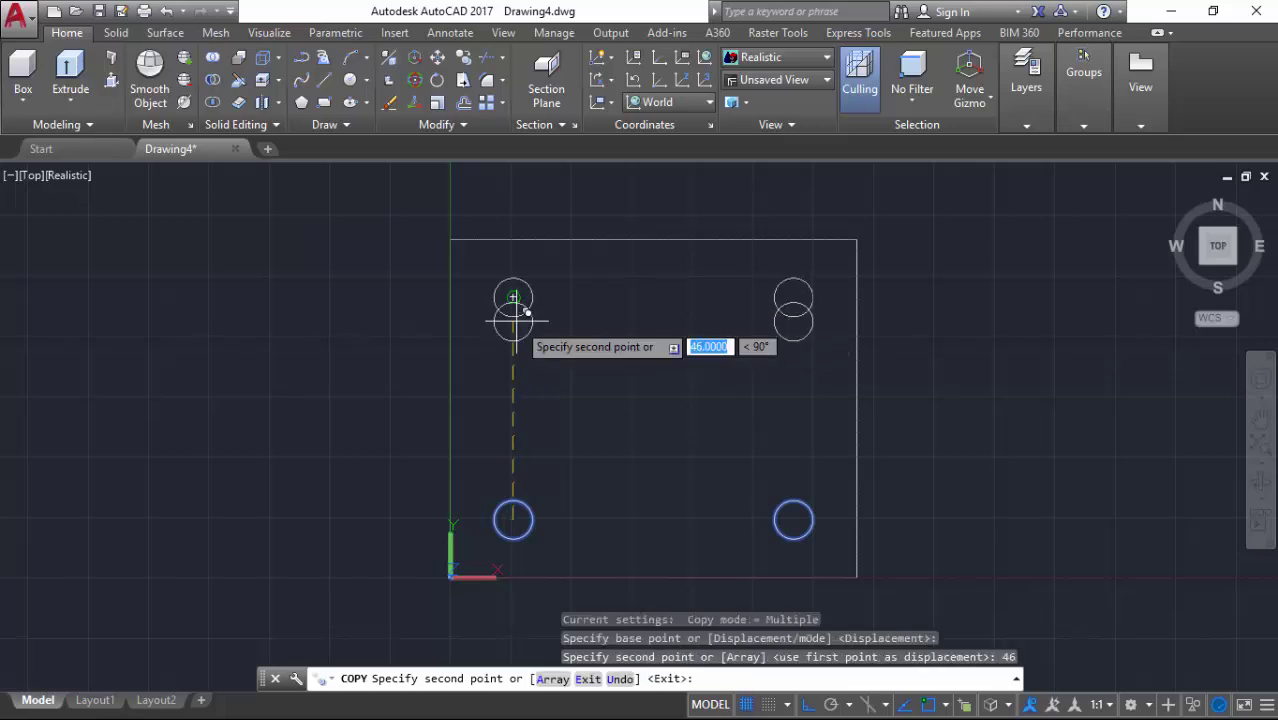
{"action": "key", "text": "Return"}
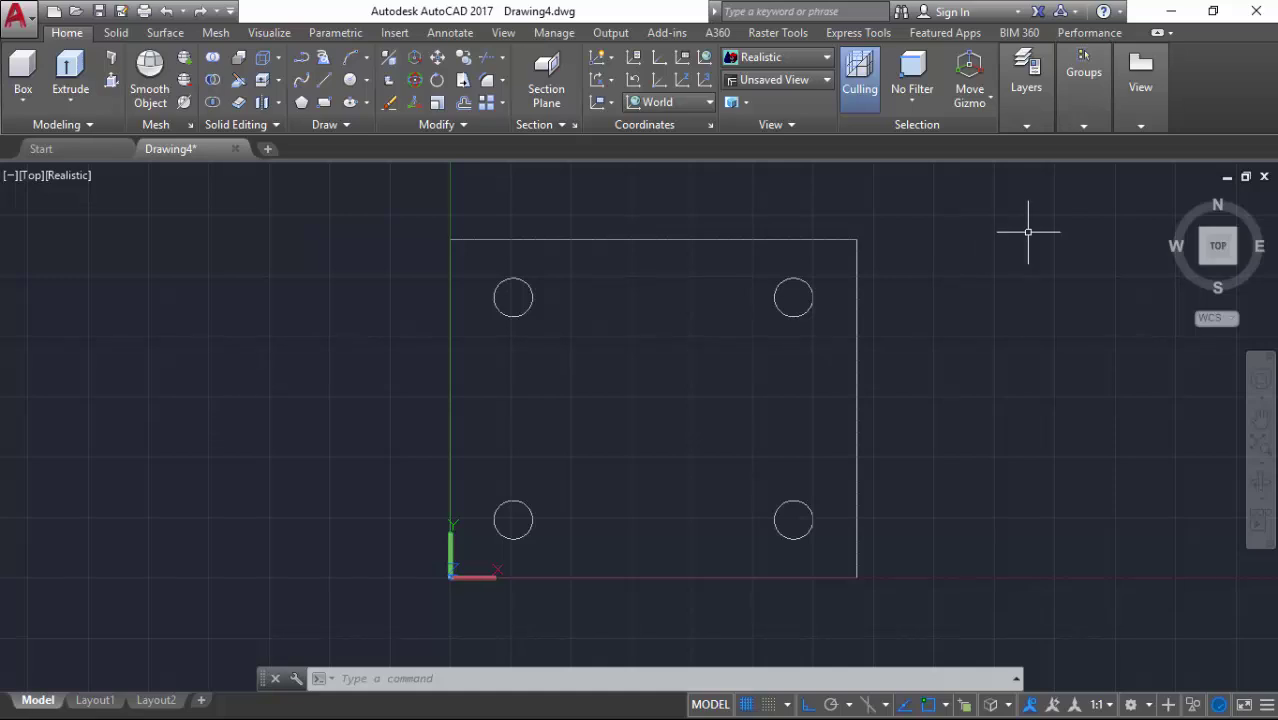
Step: Switch to the southeast isometric view and Presspull the base plate area around the four holes up 11 mm
{"action": "left_click", "coordinate": [1234, 262]}
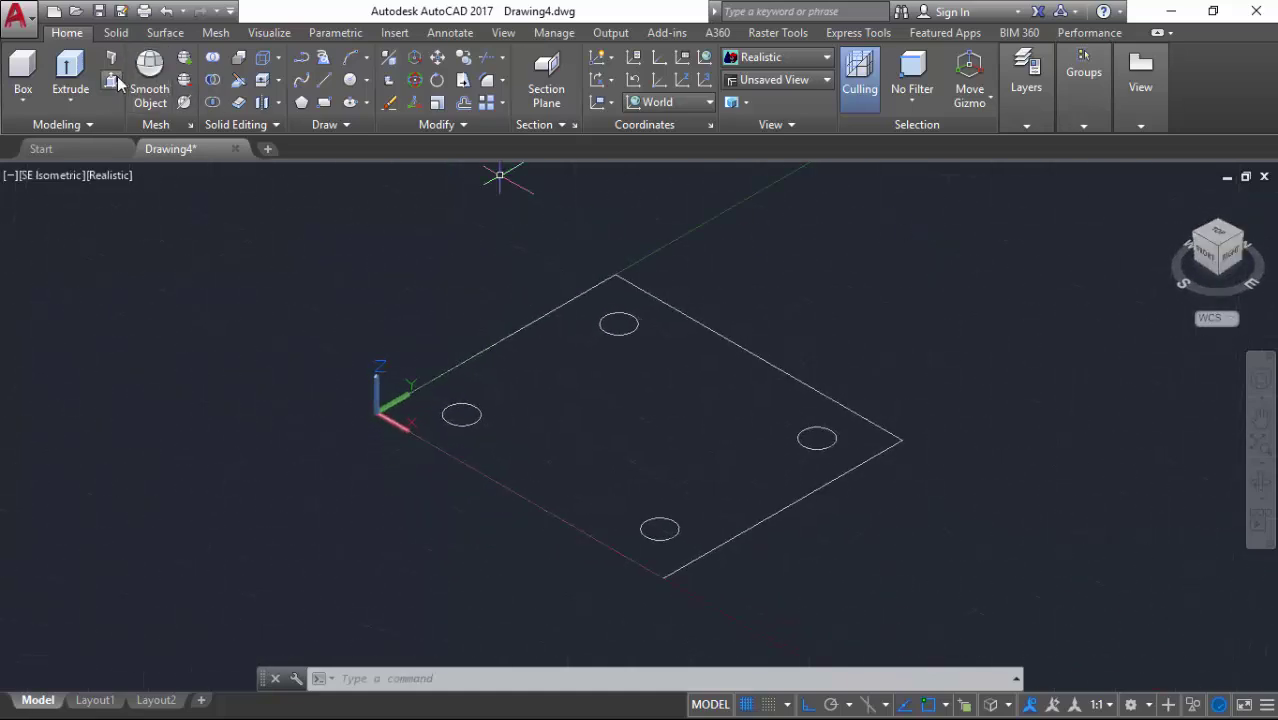
{"action": "left_click", "coordinate": [111, 57]}
{"action": "left_click", "coordinate": [604, 388]}
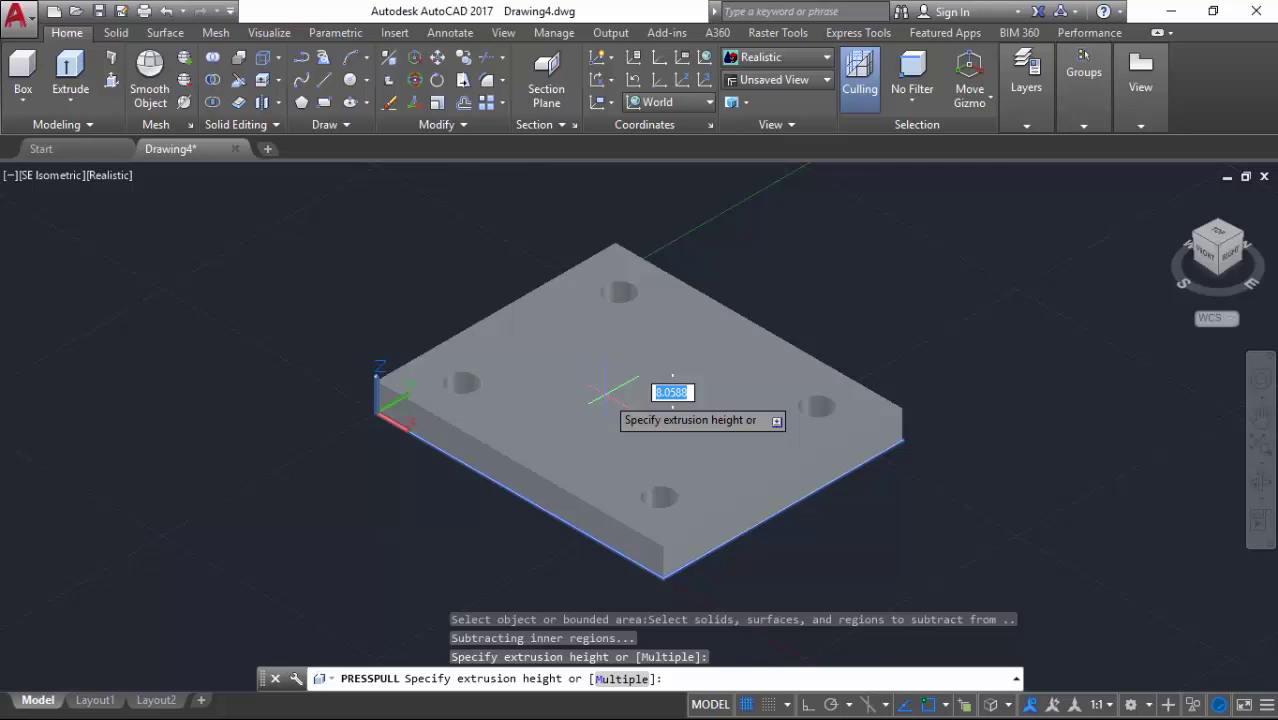
{"action": "type", "text": "11"}
{"action": "key", "text": "Return"}
{"action": "key", "text": "Return"}
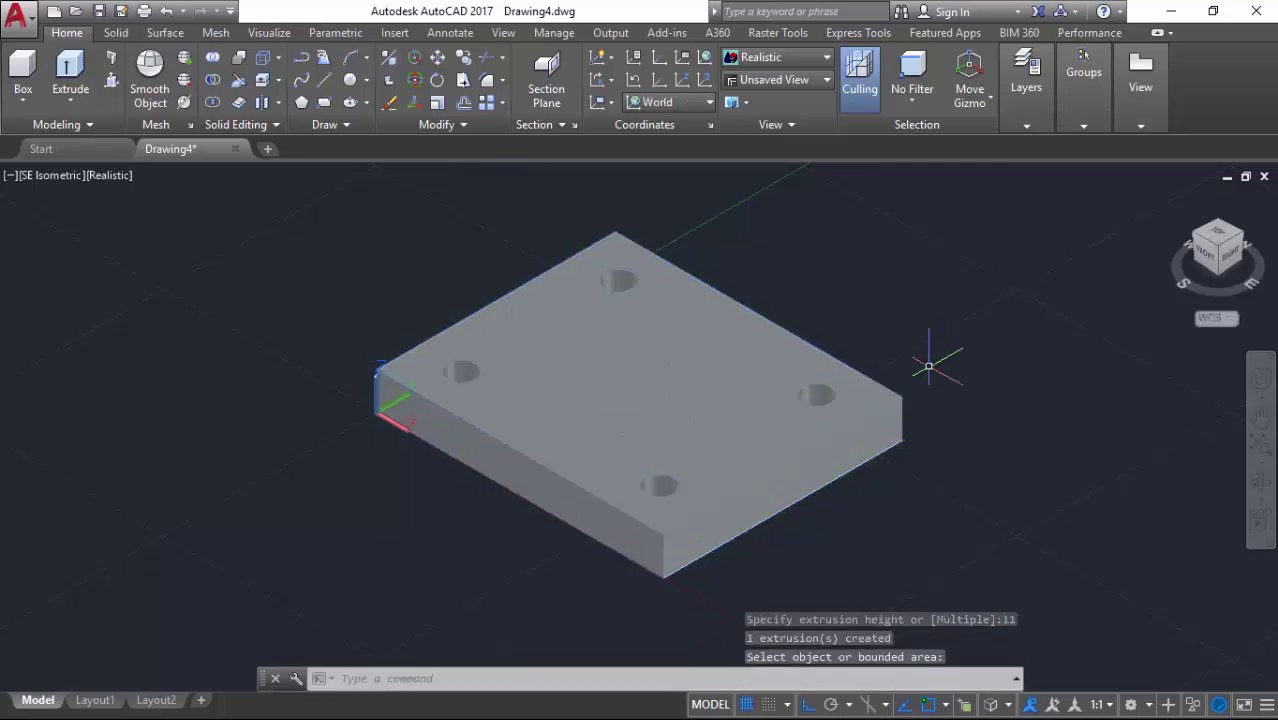
Step: Fillet the four vertical corner edges of the base plate with an 18 mm radius
{"action": "left_click", "coordinate": [485, 81]}
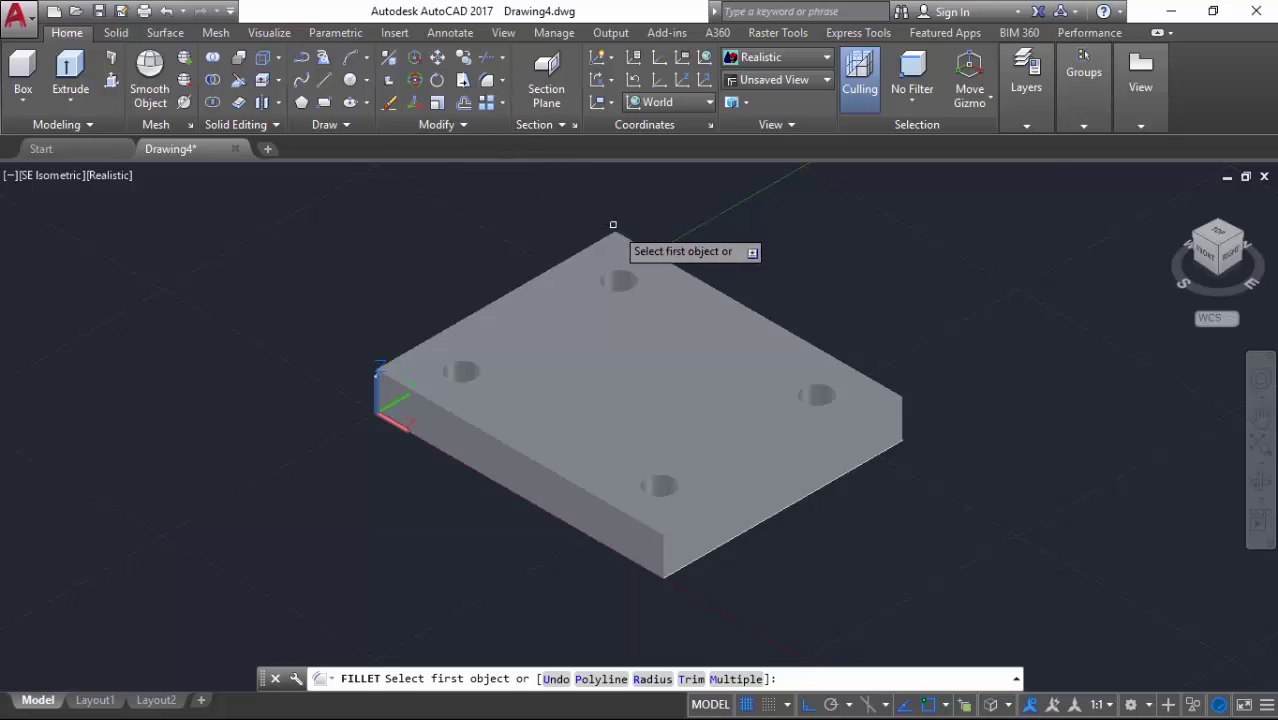
{"action": "left_click", "coordinate": [617, 230]}
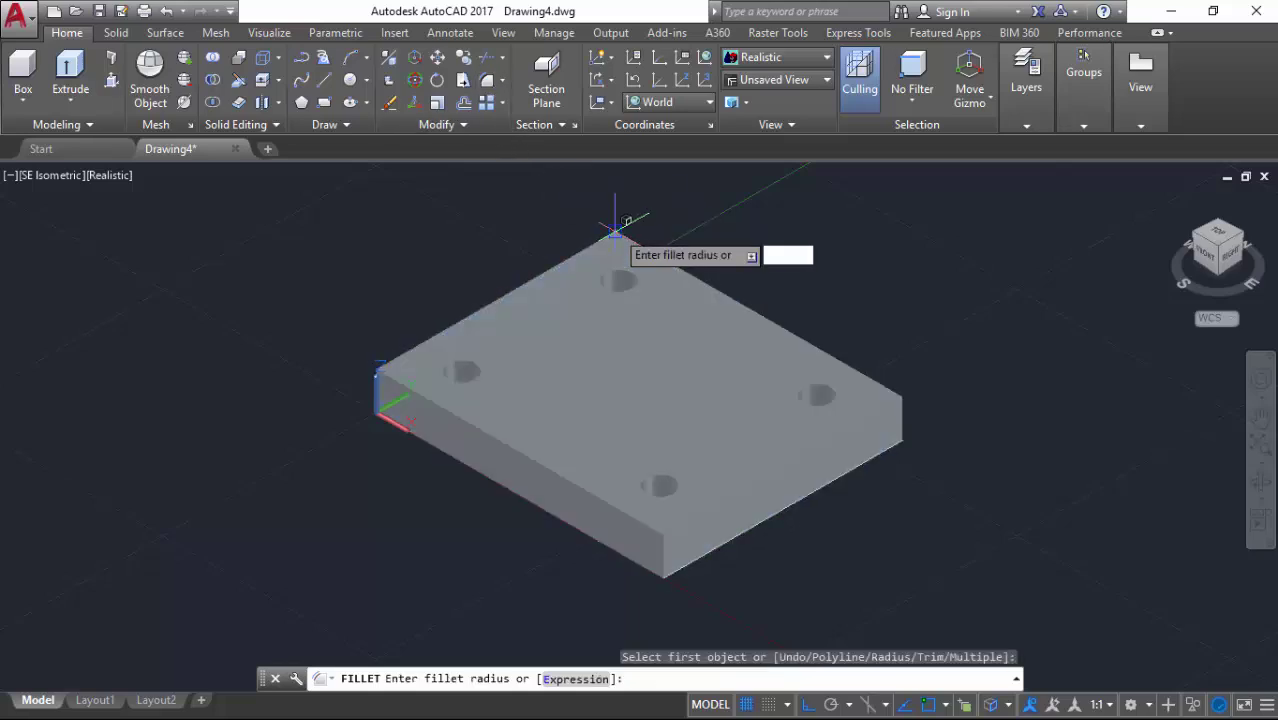
{"action": "type", "text": "18"}
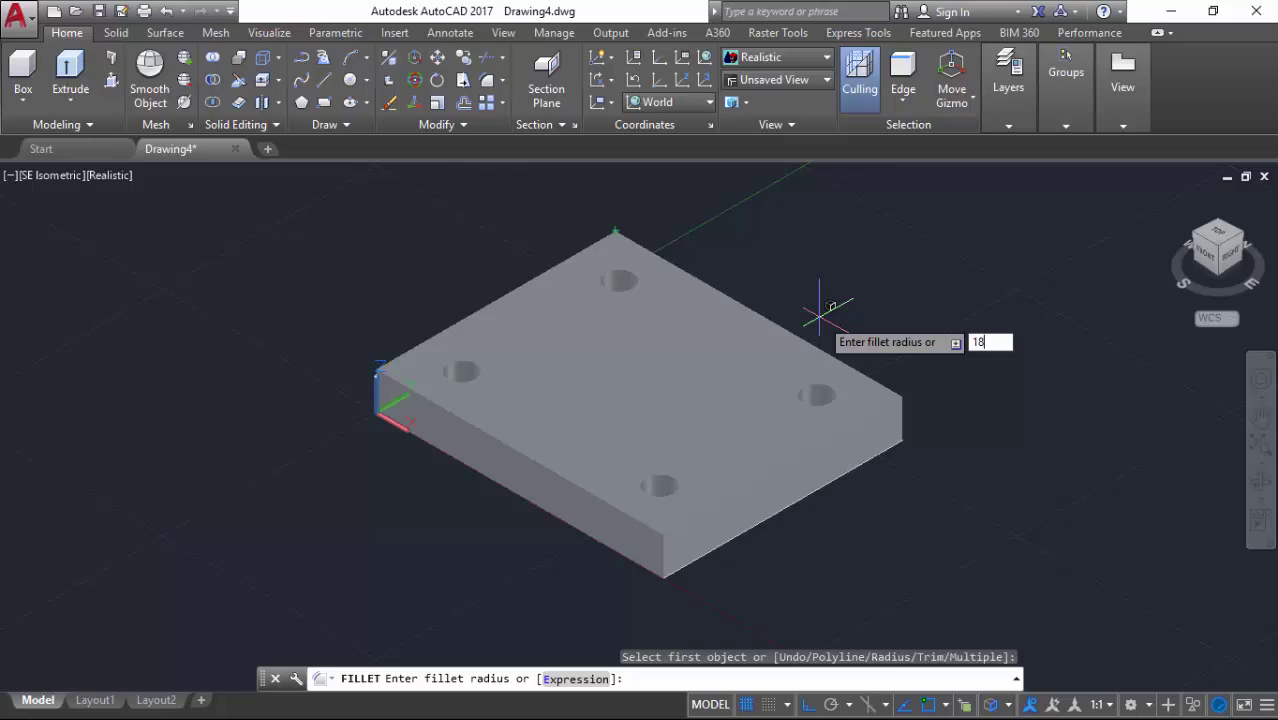
{"action": "key", "text": "Return"}
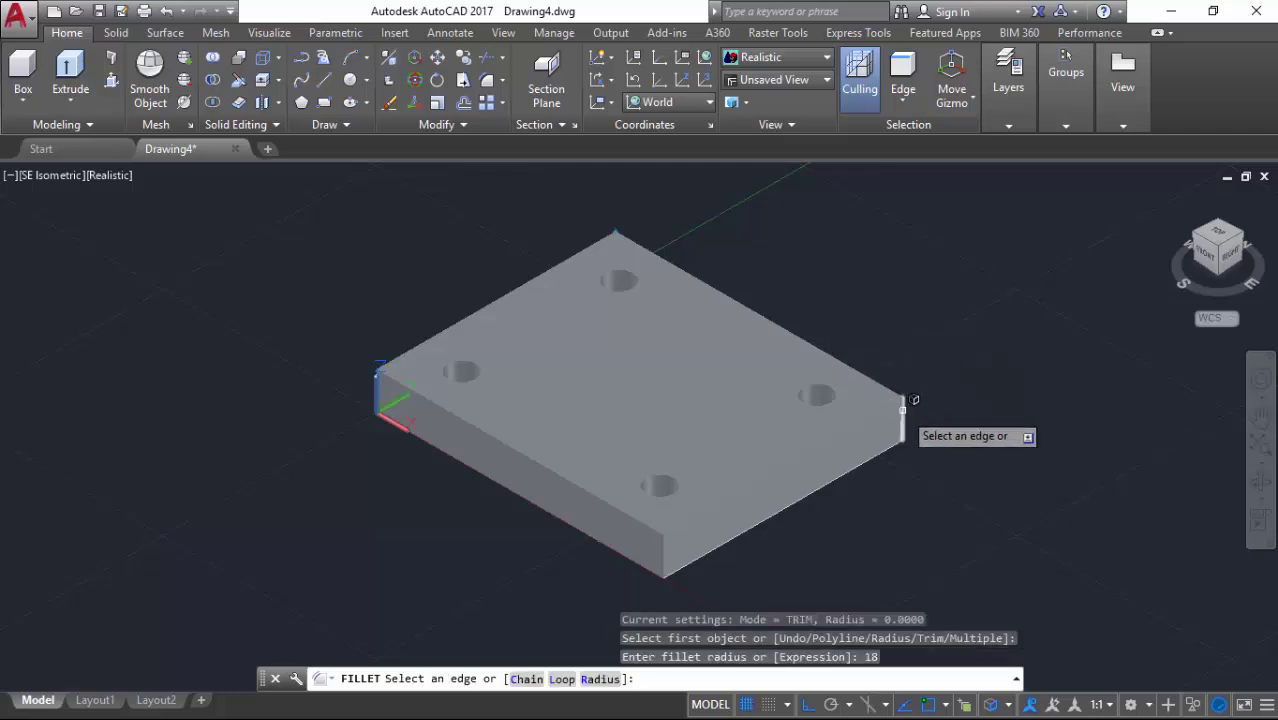
{"action": "left_click", "coordinate": [902, 409]}
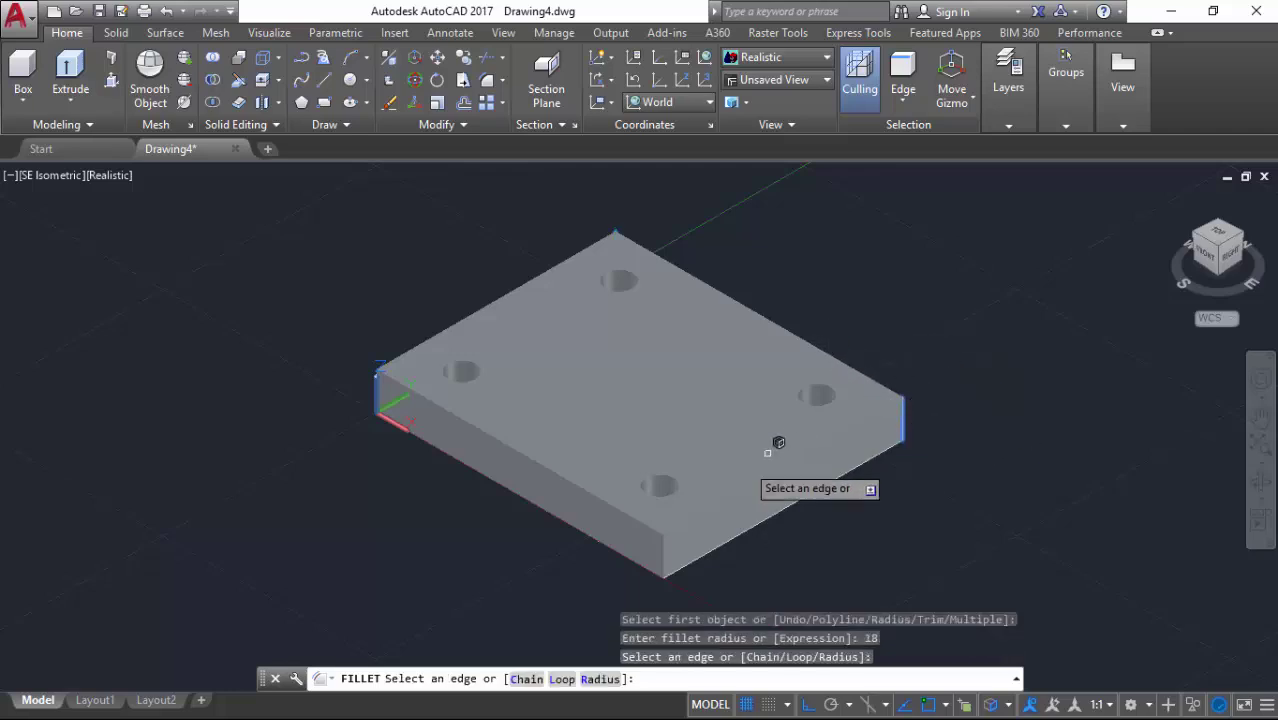
{"action": "left_click", "coordinate": [660, 555]}
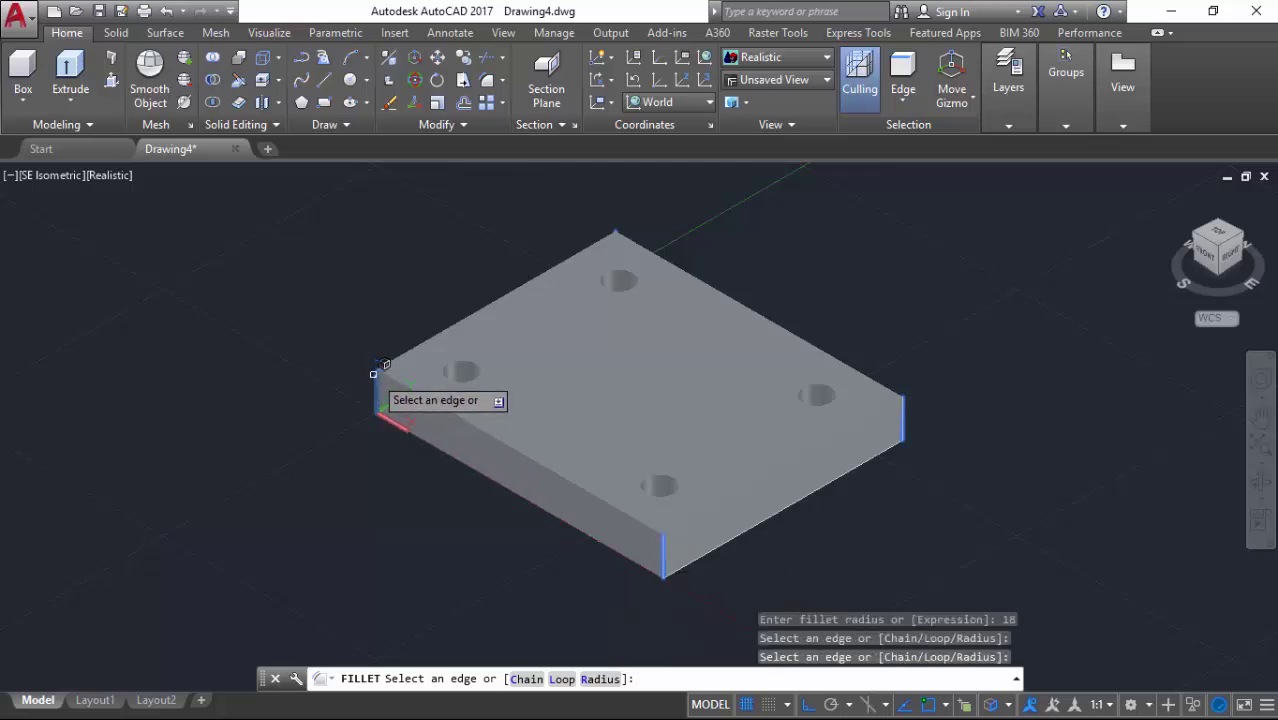
{"action": "left_click", "coordinate": [377, 385]}
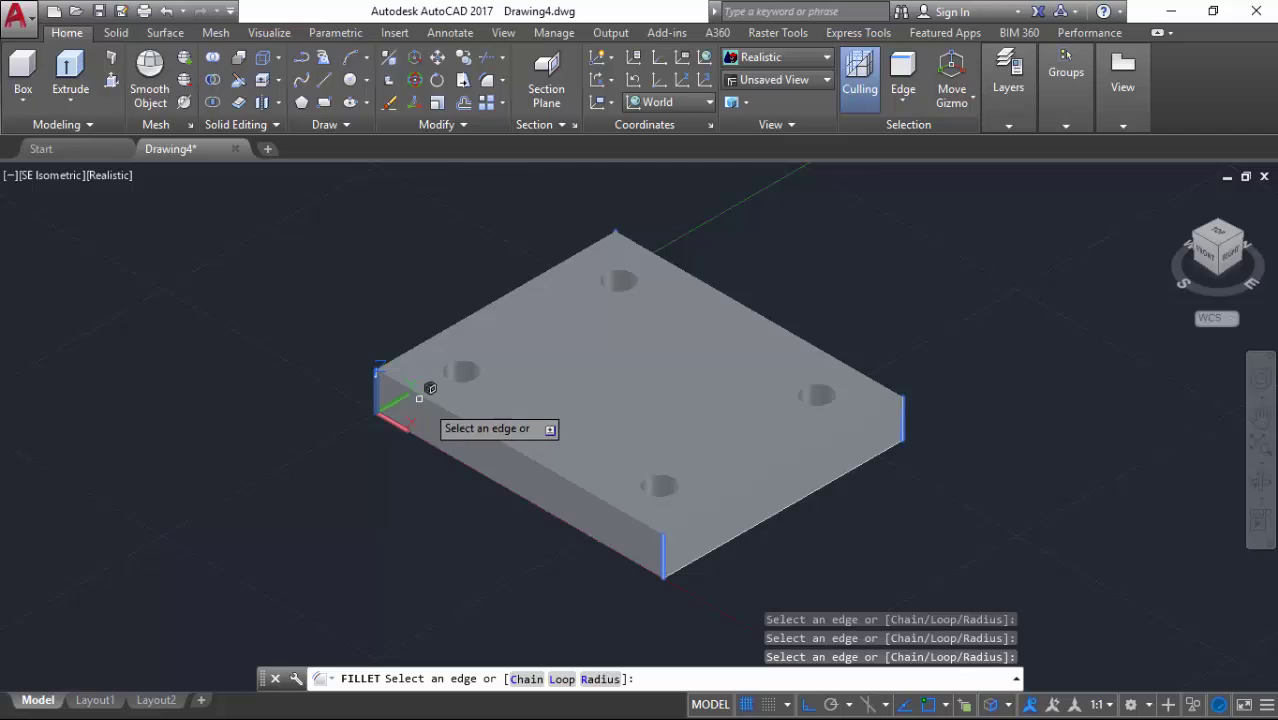
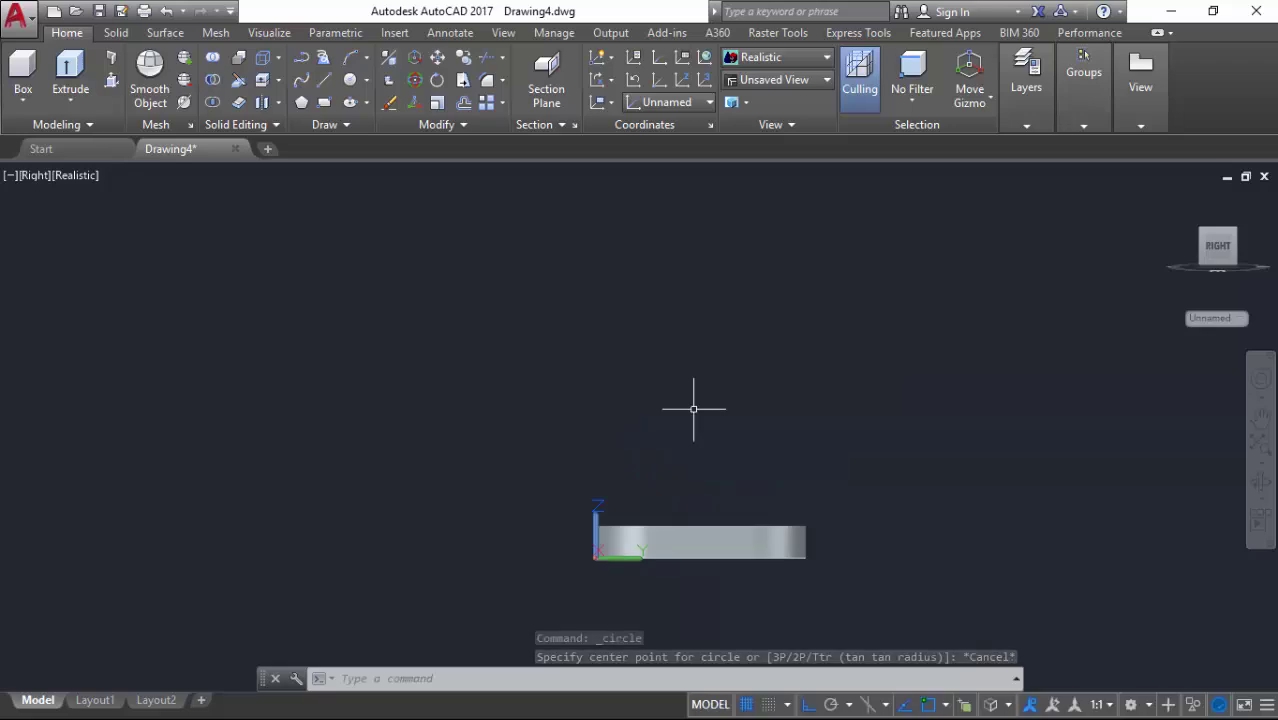
Step: Align the UCS with the right side view and draw a circle of radius 7.5 mm centred at 21,52
{"action": "left_click", "coordinate": [611, 103]}
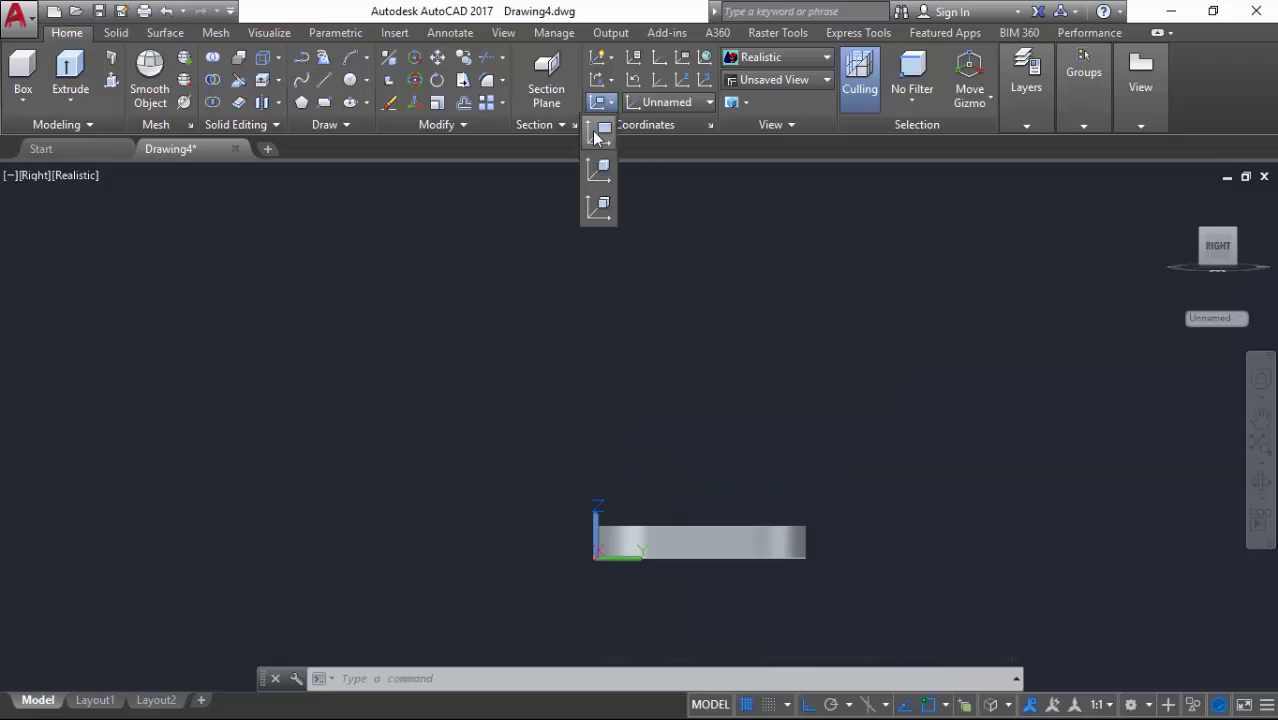
{"action": "left_click", "coordinate": [599, 133]}
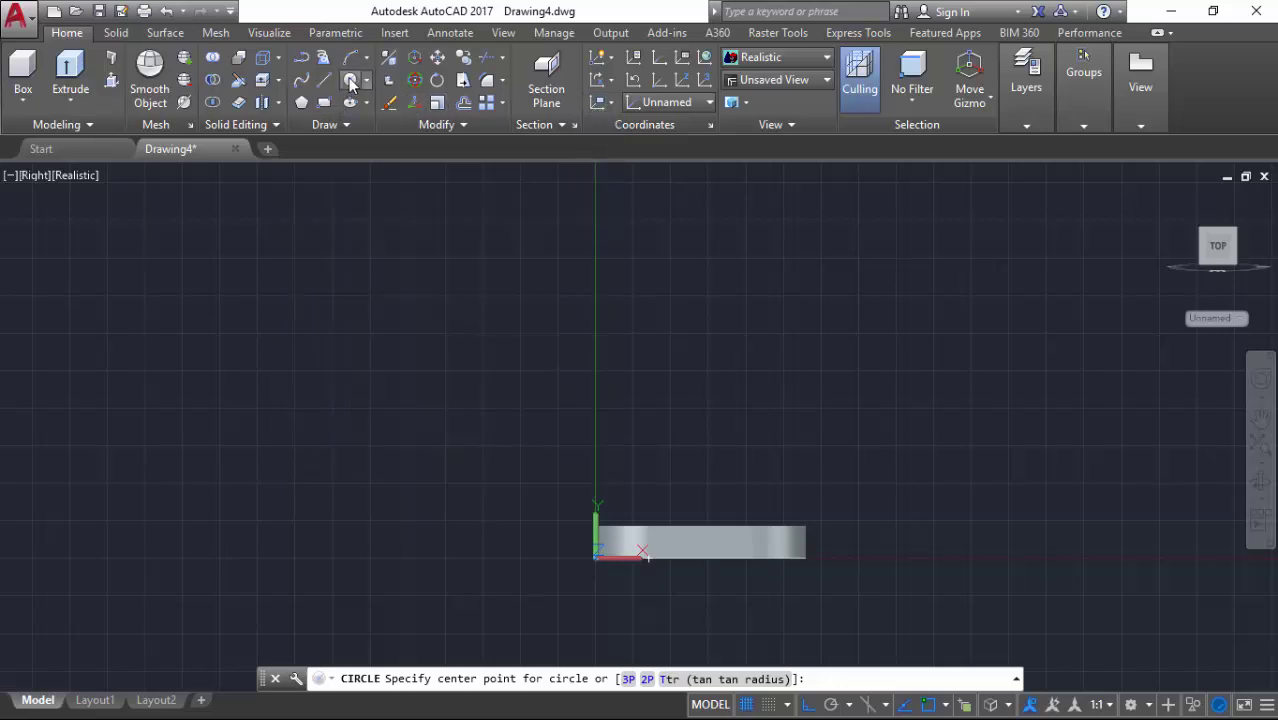
{"action": "left_click", "coordinate": [350, 80]}
{"action": "type", "text": "21"}
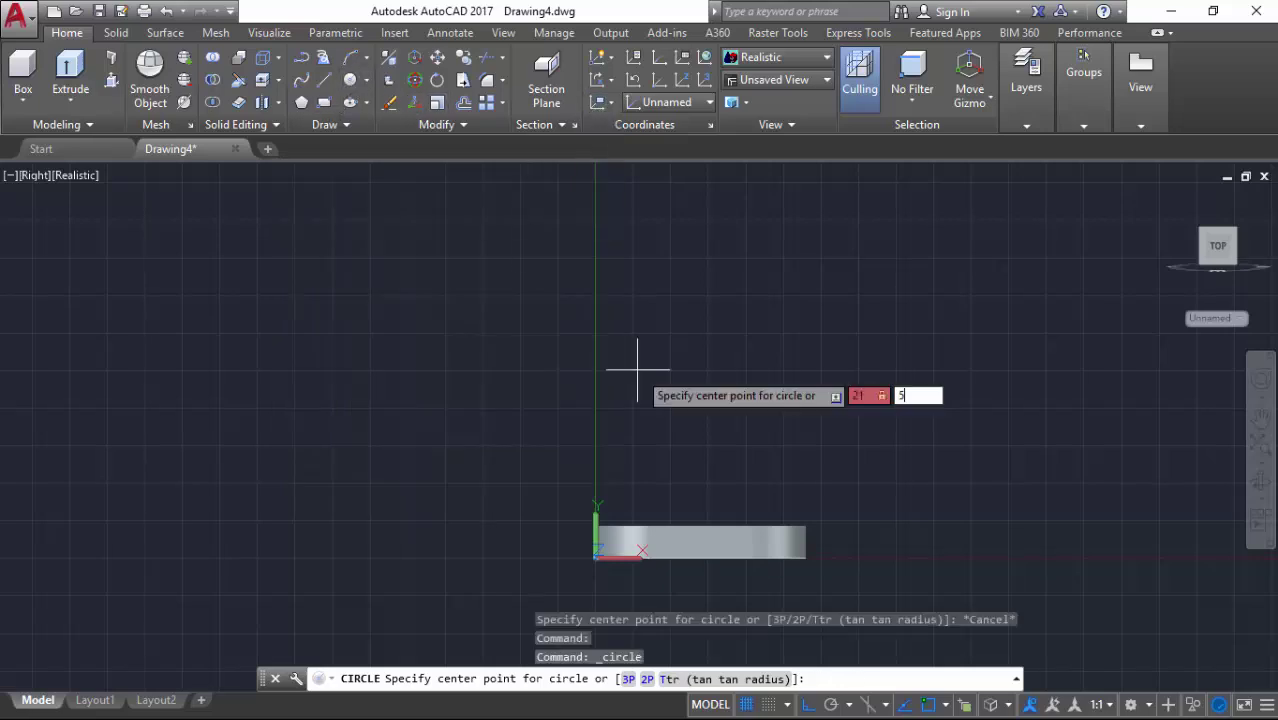
{"action": "key", "text": "Return"}
{"action": "type", "text": "7"}
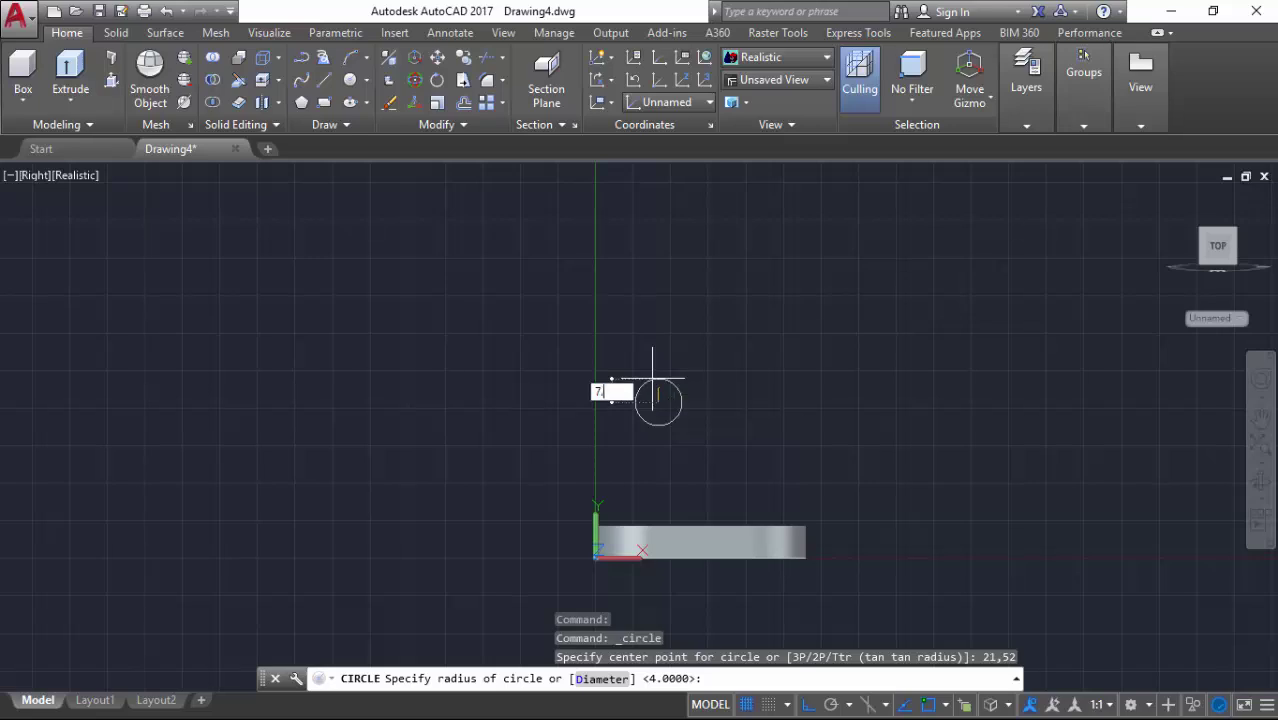
{"action": "type", "text": ".5"}
{"action": "key", "text": "Return"}
Step: Draw a 29 mm diameter circle concentric with the 7.5 mm radius circle
{"action": "key", "text": "Return"}
{"action": "left_click", "coordinate": [658, 402]}
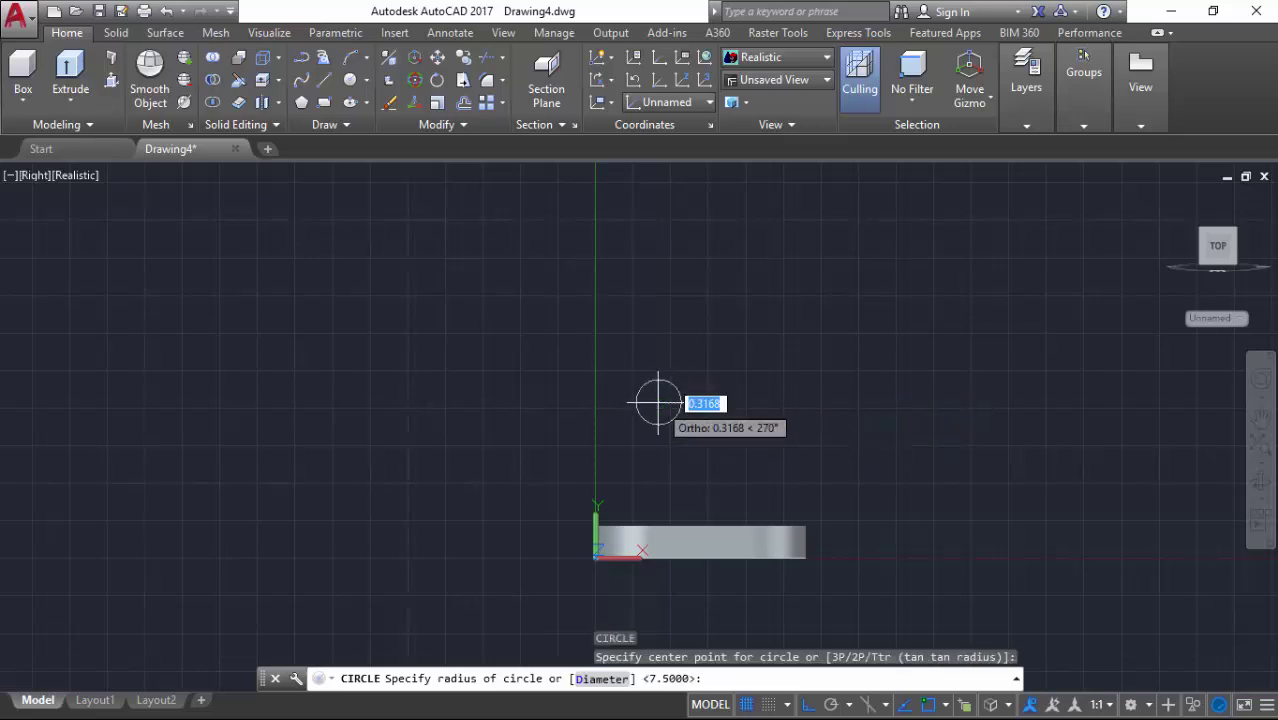
{"action": "type", "text": "D"}
{"action": "key", "text": "Return"}
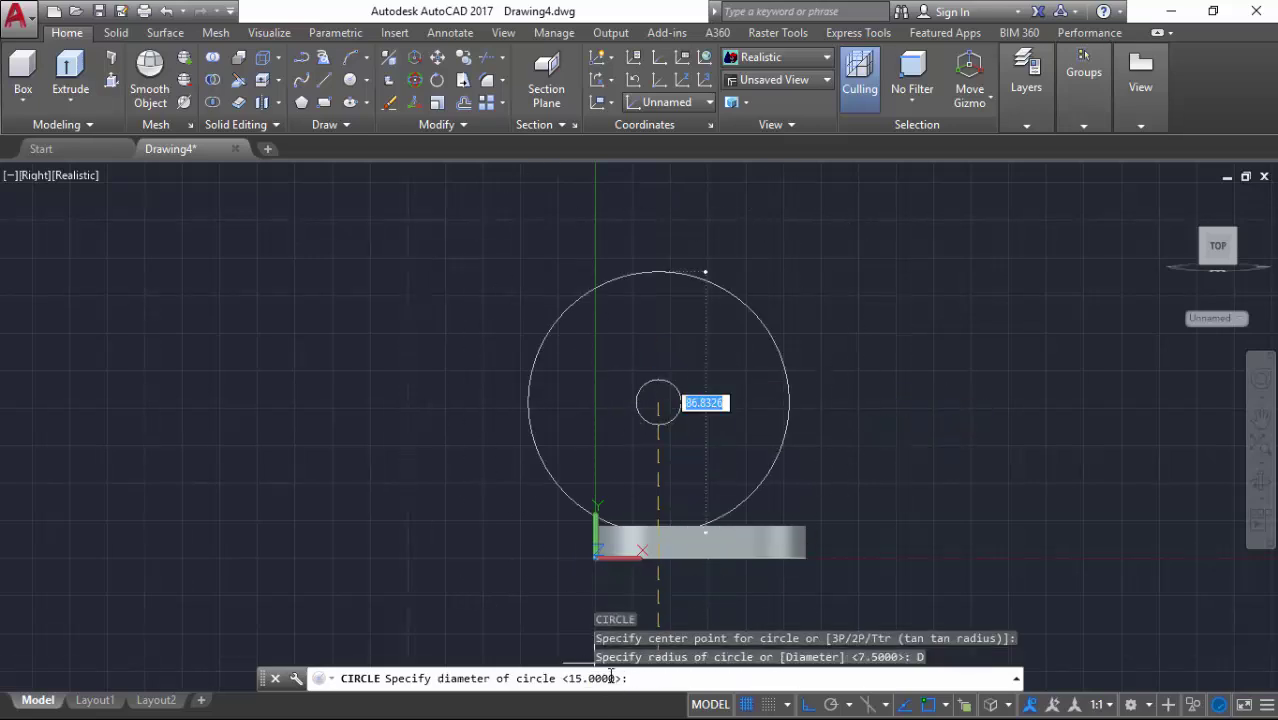
{"action": "type", "text": "2"}
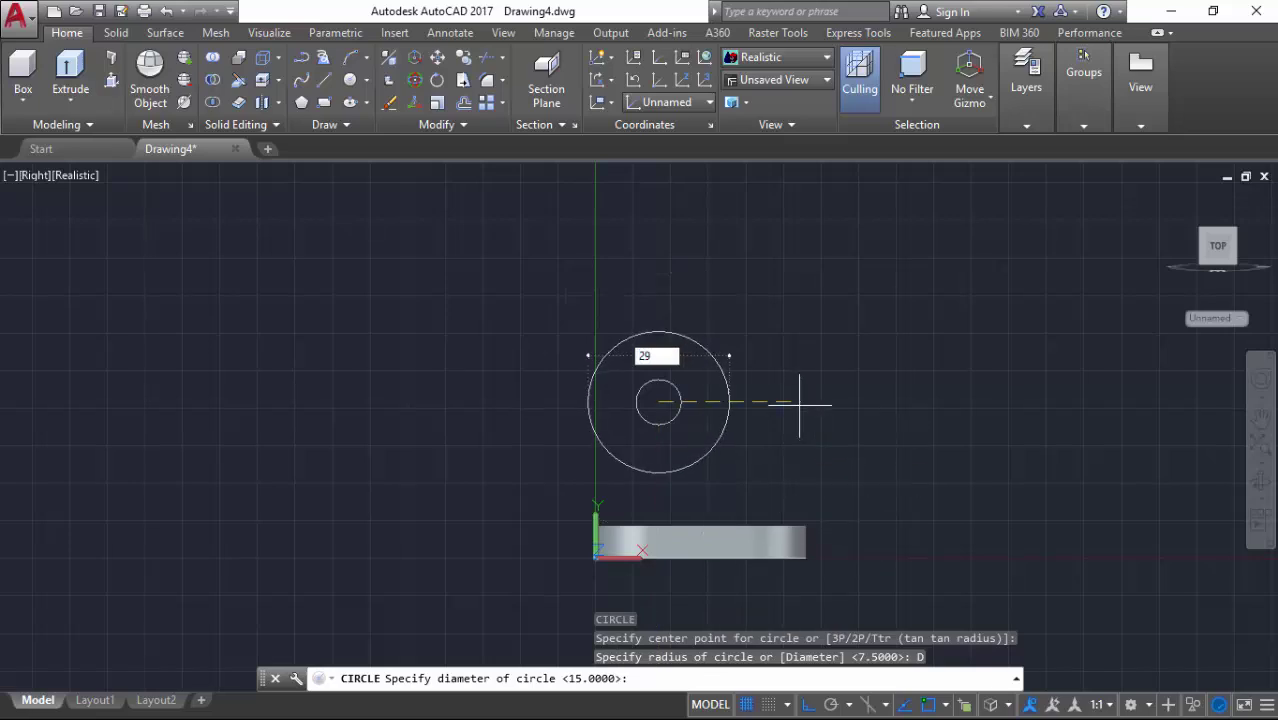
{"action": "type", "text": "9"}
{"action": "key", "text": "Return"}
Step: Finish the 29 mm diameter circle and draw a circle of radius 23 mm centred at 35,133
{"action": "key", "text": "Return"}
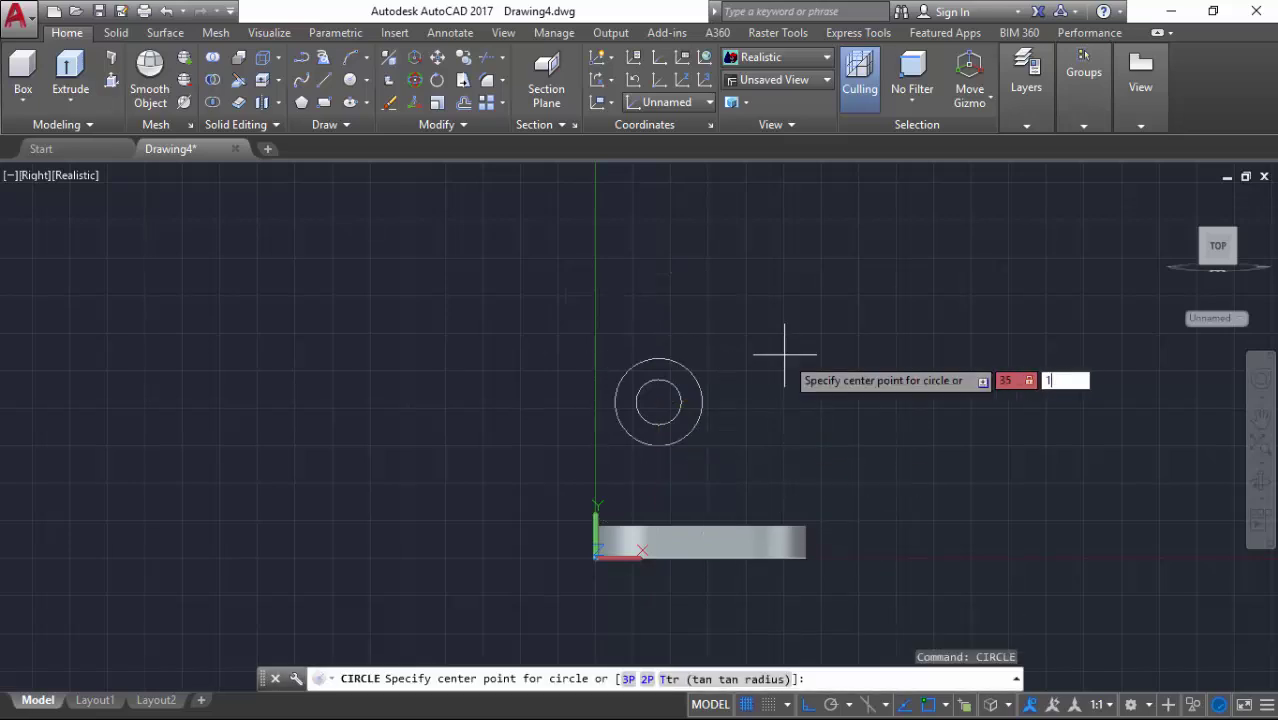
{"action": "key", "text": "Return"}
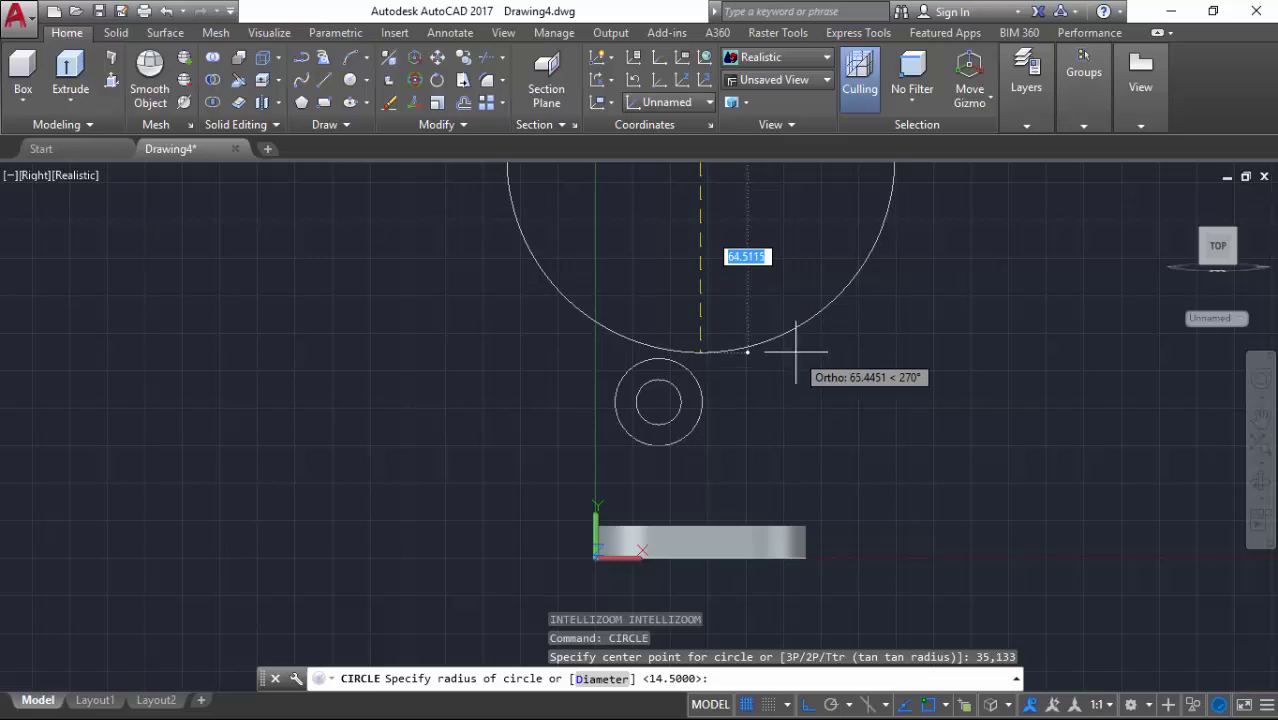
{"action": "scroll", "coordinate": [800, 360], "scroll_direction": "down", "scroll_amount": 4}
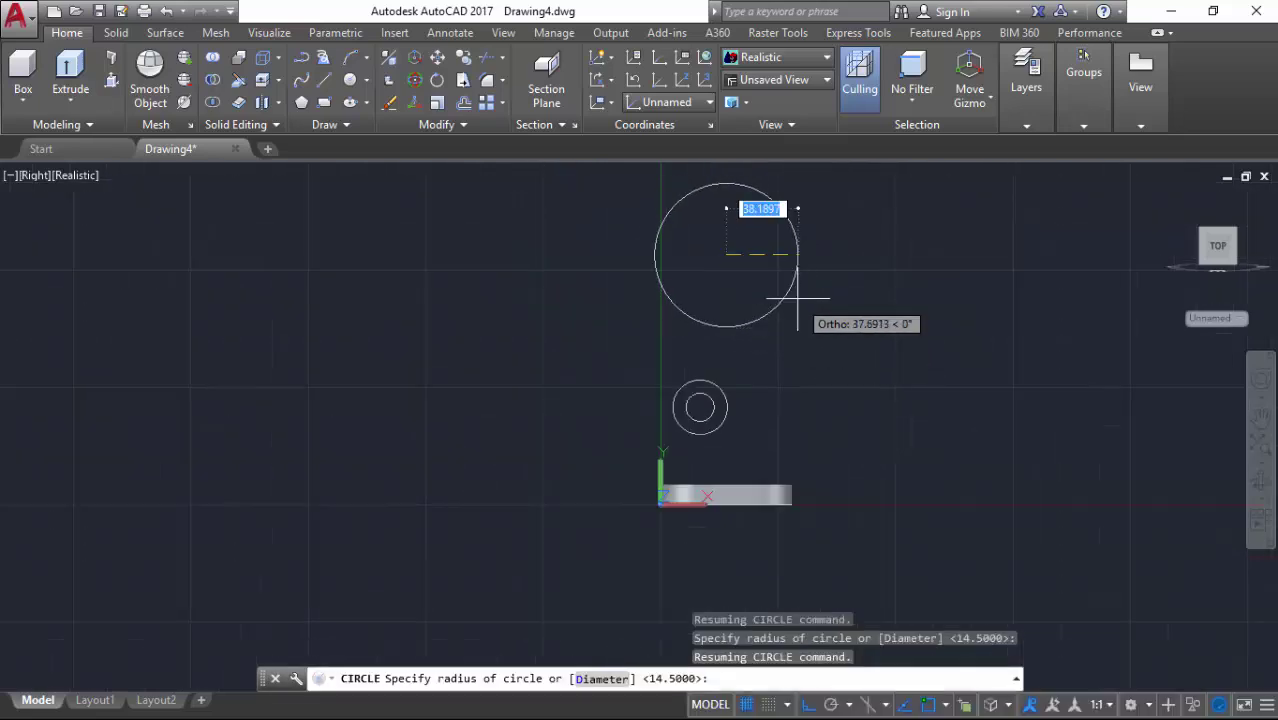
{"action": "type", "text": "23"}
{"action": "key", "text": "Return"}
Step: Draw a 28.545 mm diameter circle concentric with the 23 mm radius circle
{"action": "type", "text": "c"}
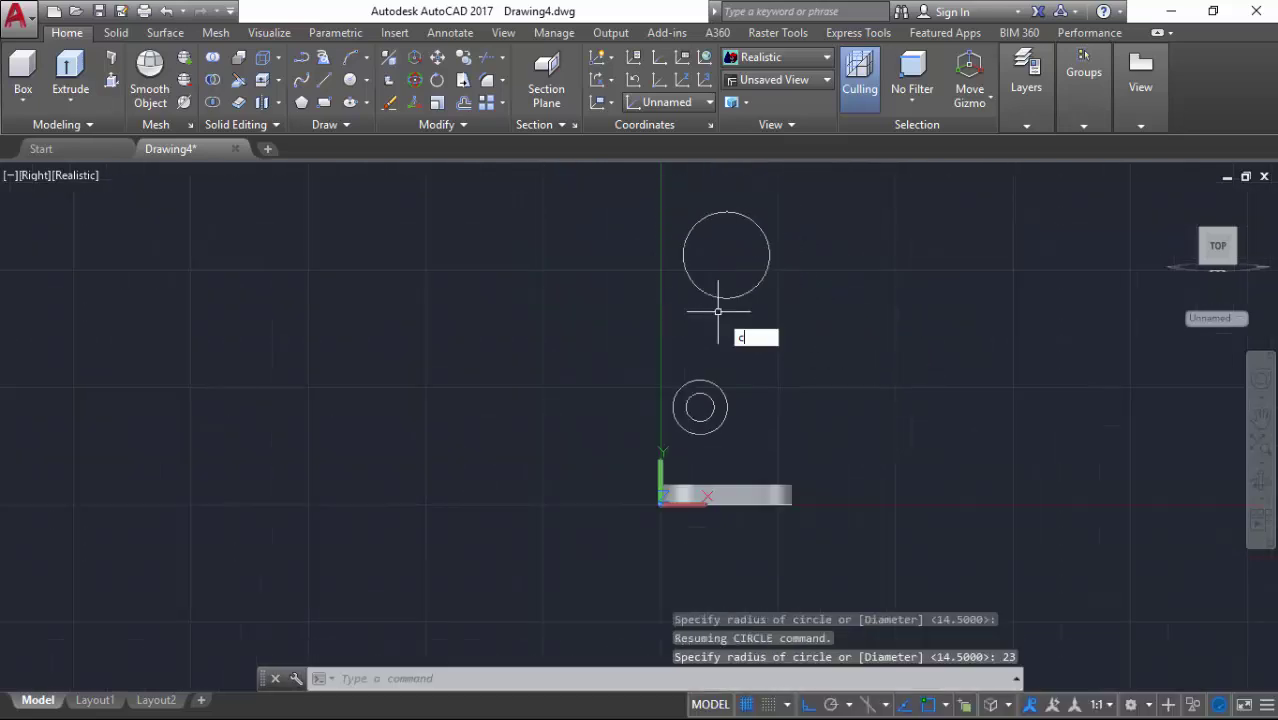
{"action": "key", "text": "Return"}
{"action": "key", "text": "F8"}
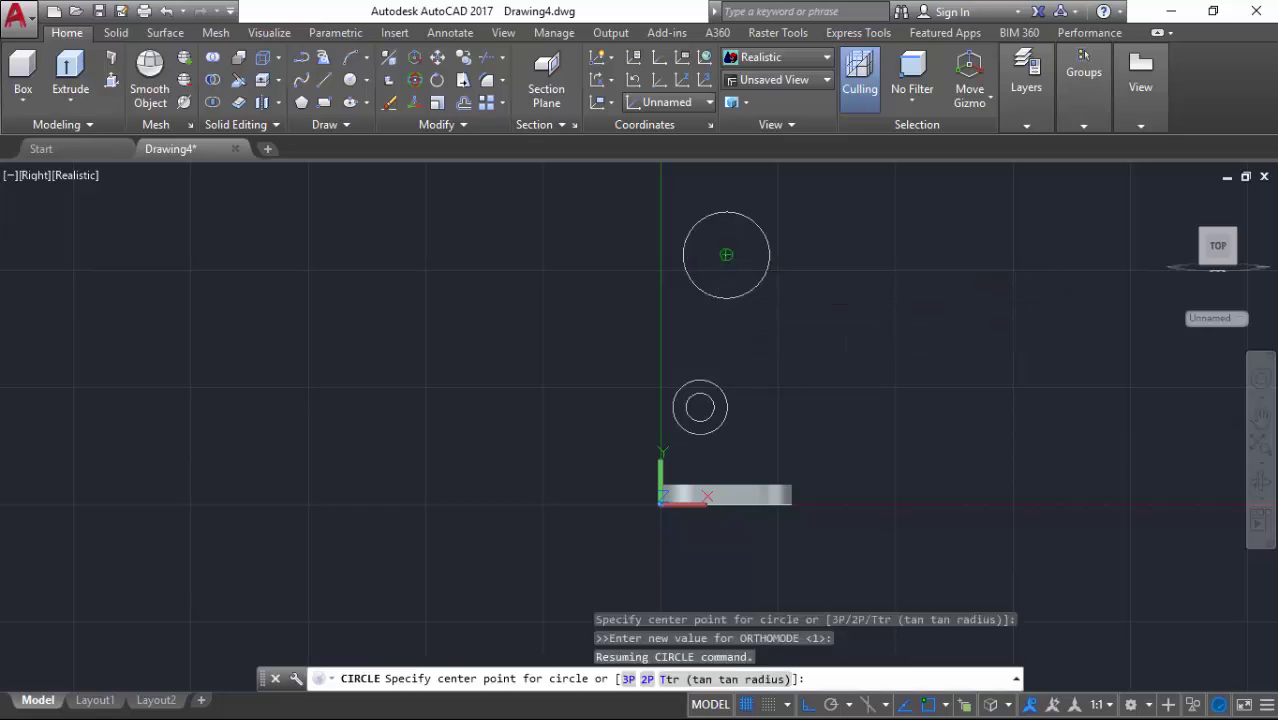
{"action": "left_click", "coordinate": [726, 255]}
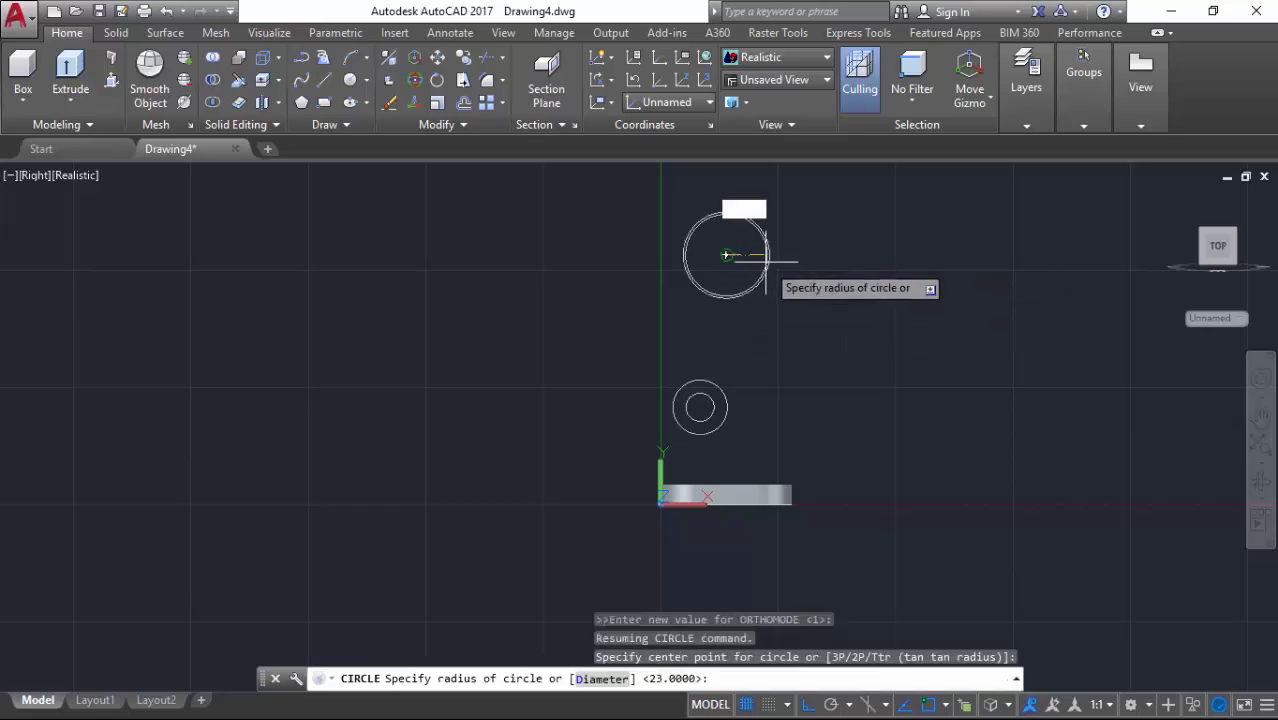
{"action": "left_click", "coordinate": [601, 679]}
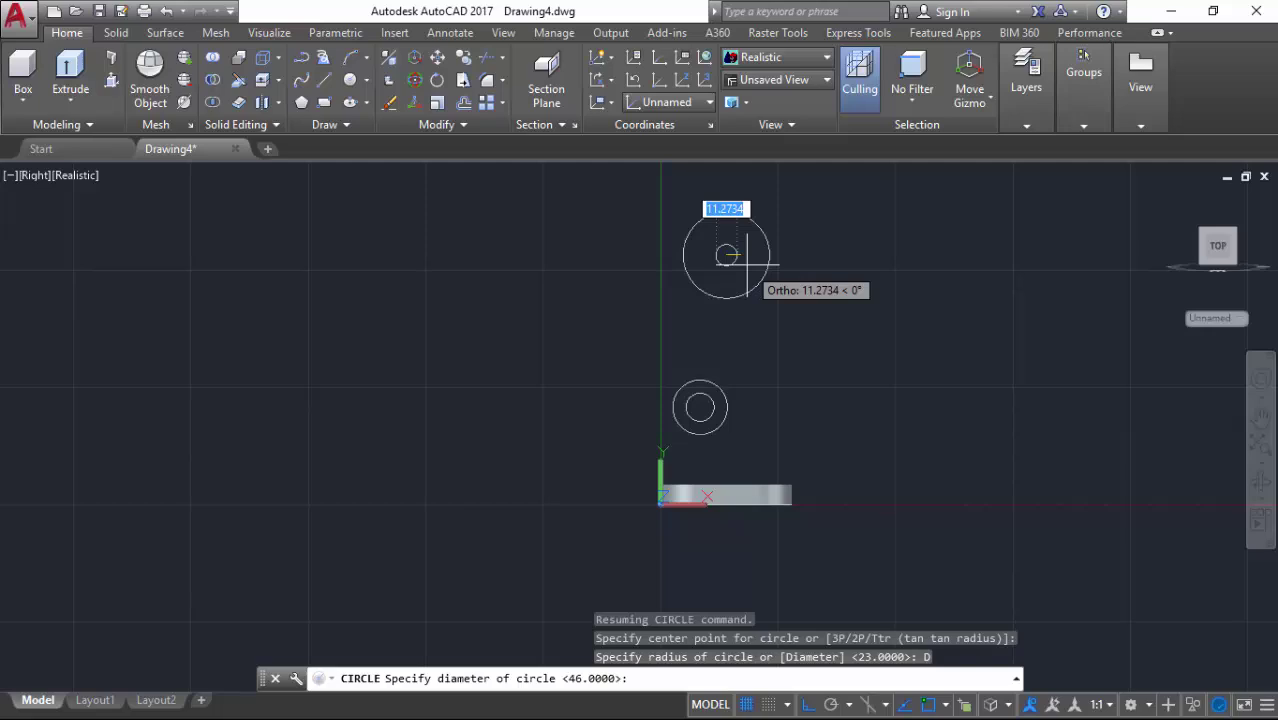
{"action": "type", "text": "28."}
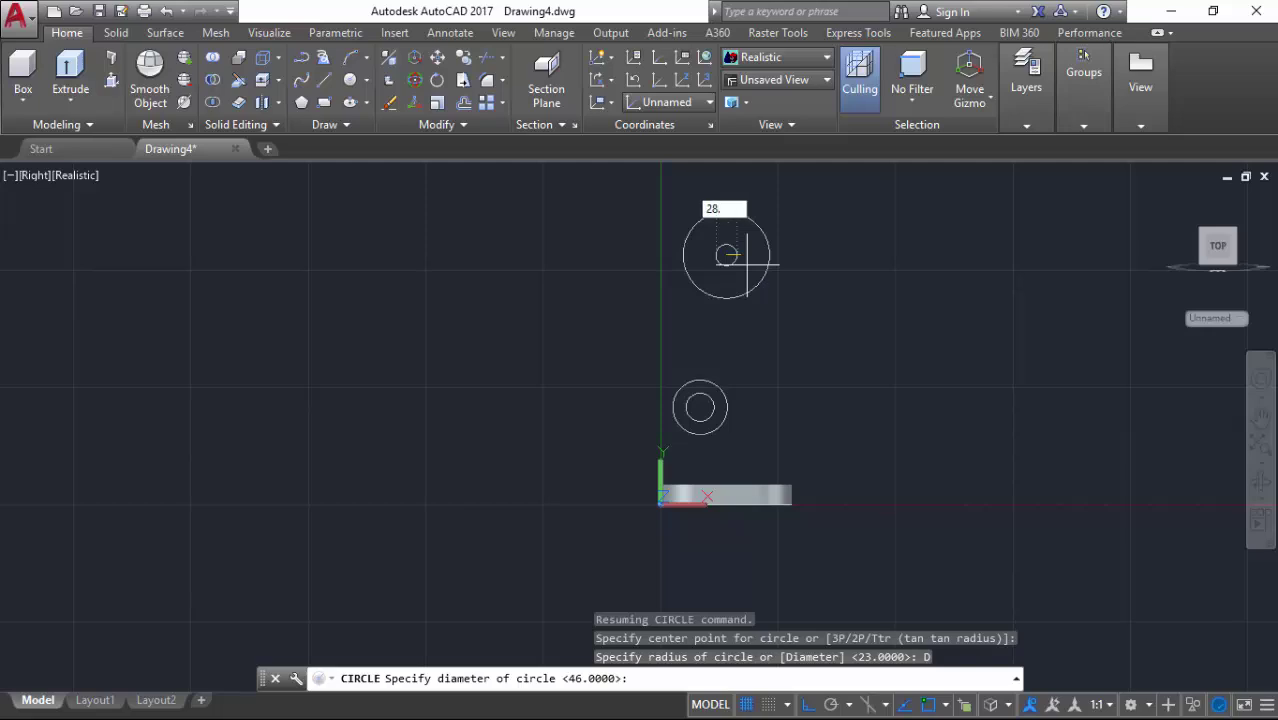
{"action": "type", "text": "545"}
{"action": "key", "text": "Return"}
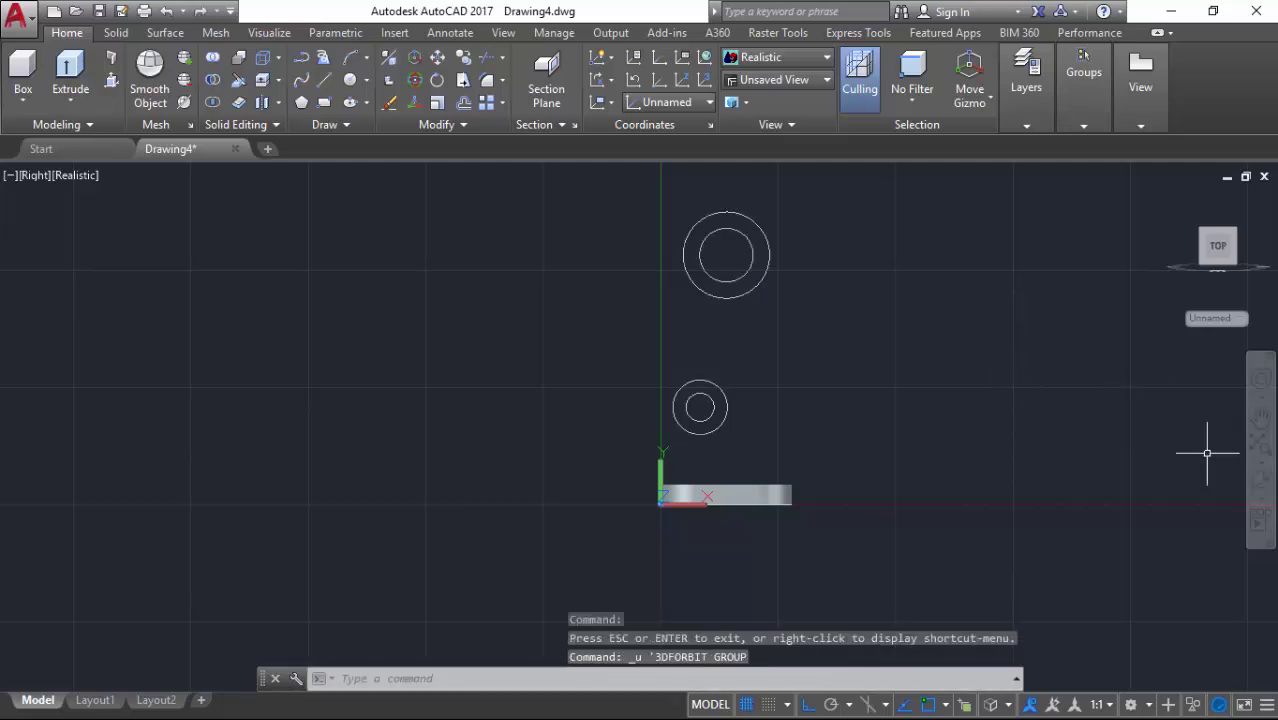
Step: With Ortho off, draw a line from the 23 mm radius circle's quadrant nearest the Y axis to the midpoint of the base plate's nearby top edge
{"action": "left_click", "coordinate": [1261, 480]}
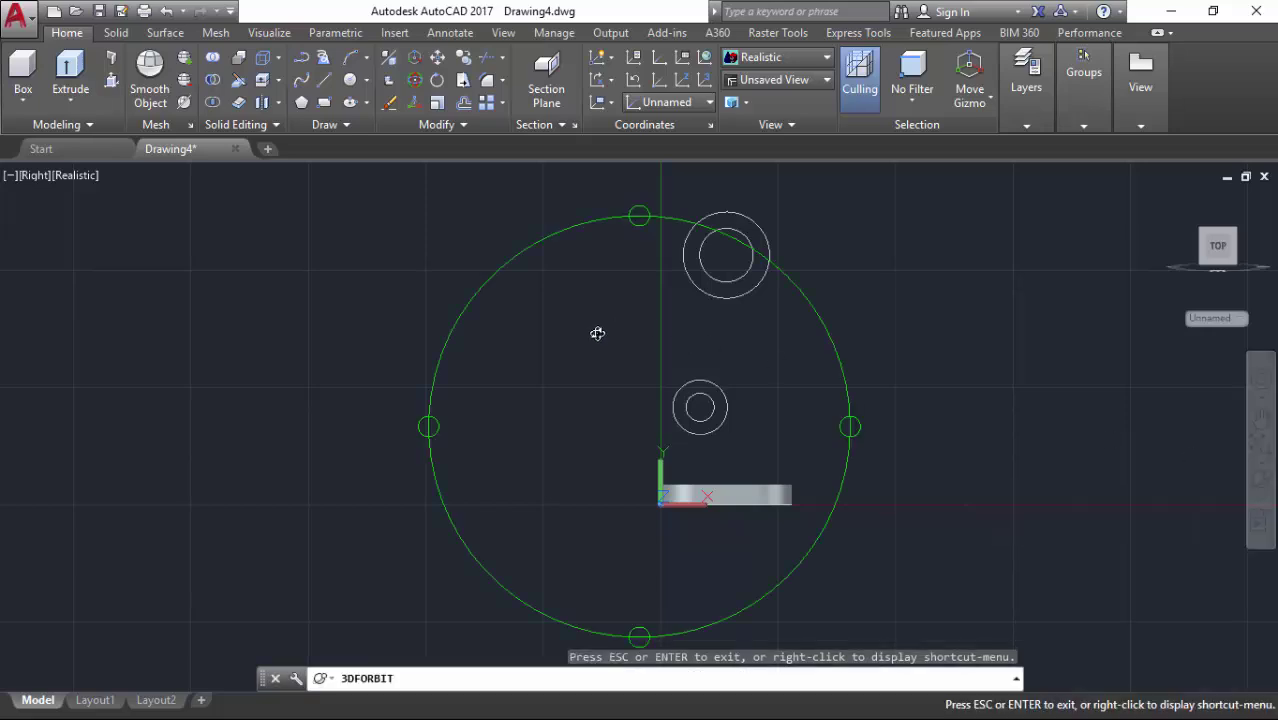
{"action": "left_click_drag", "start_coordinate": [597, 333], "coordinate": [660, 402]}
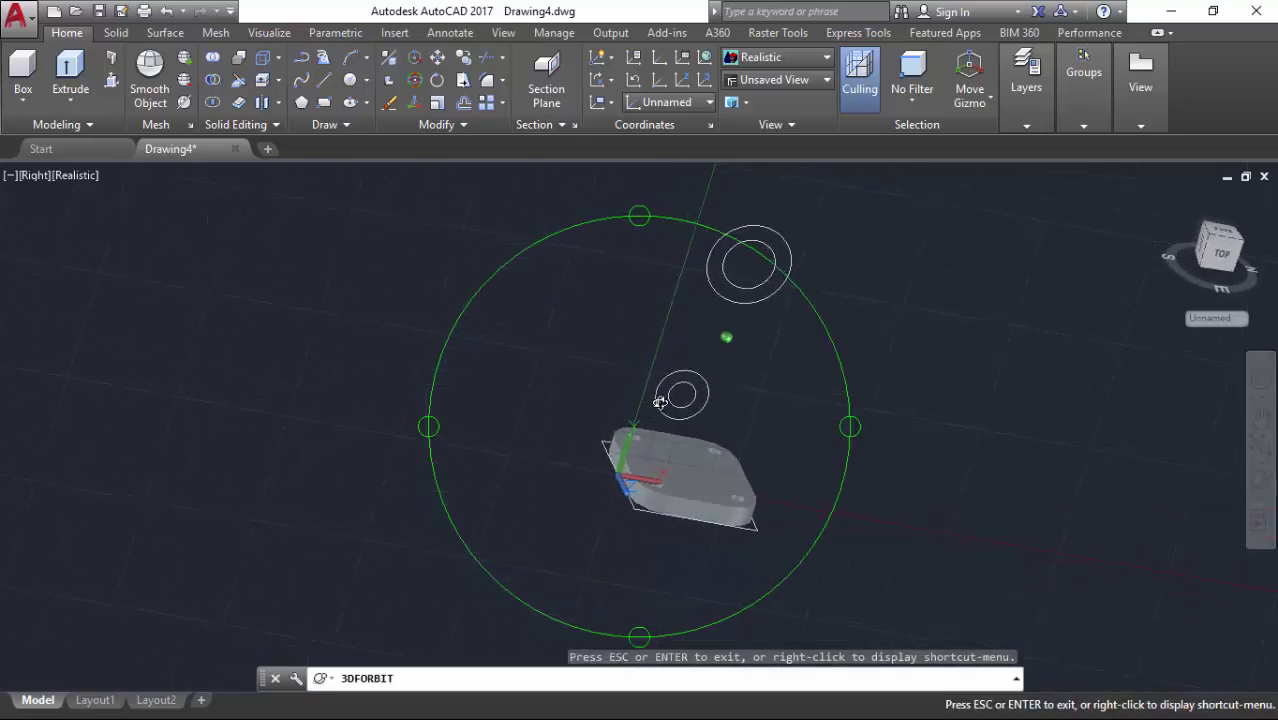
{"action": "key", "text": "Escape"}
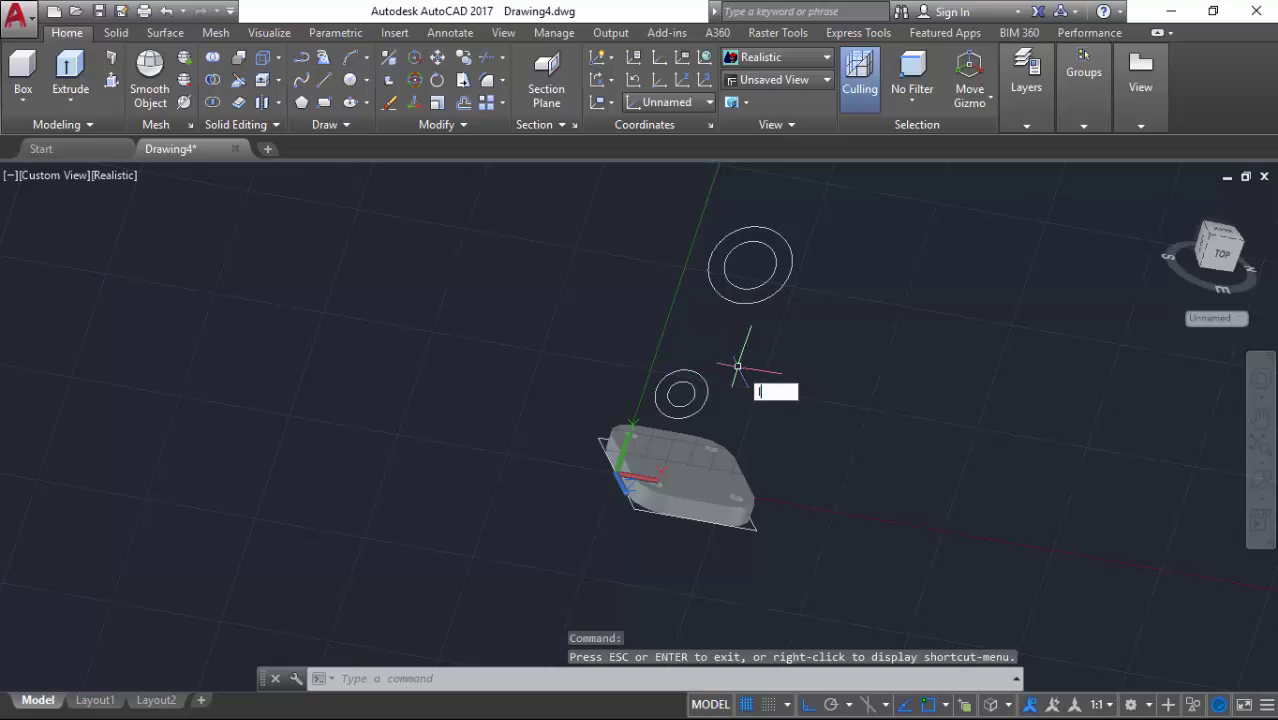
{"action": "type", "text": "LINE"}
{"action": "key", "text": "Return"}
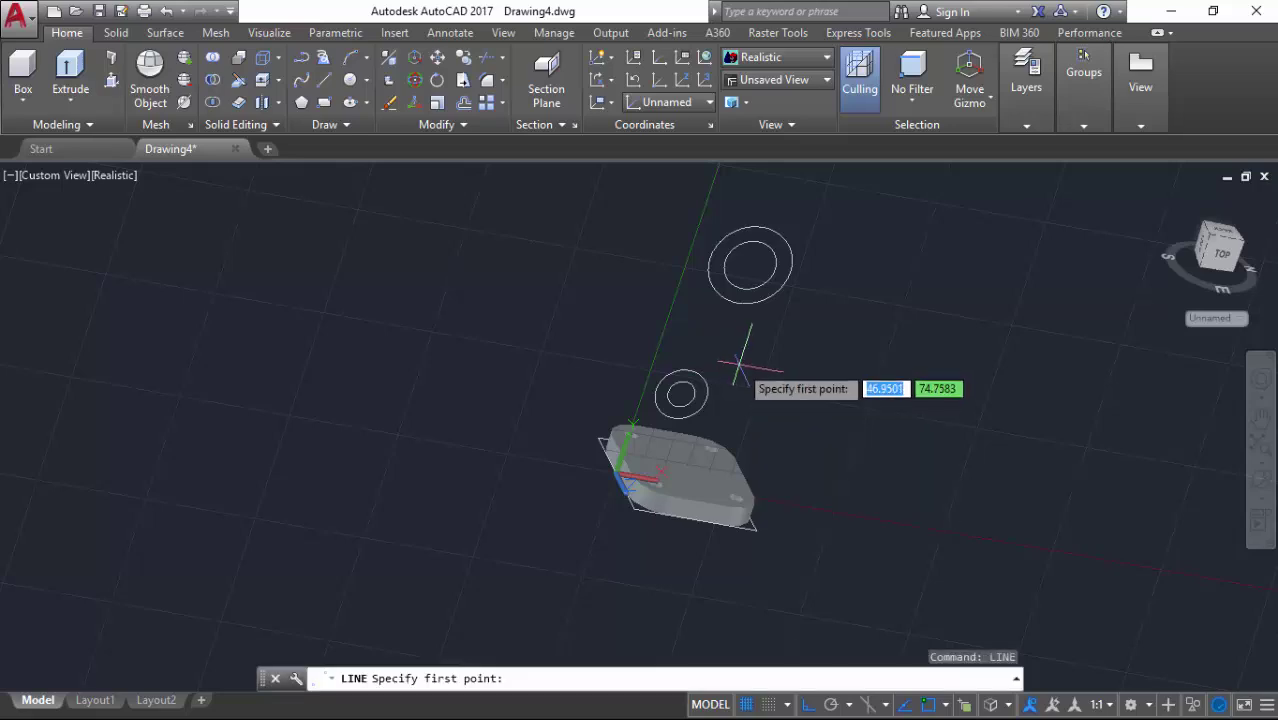
{"action": "right_click", "coordinate": [712, 258], "text": "shift"}
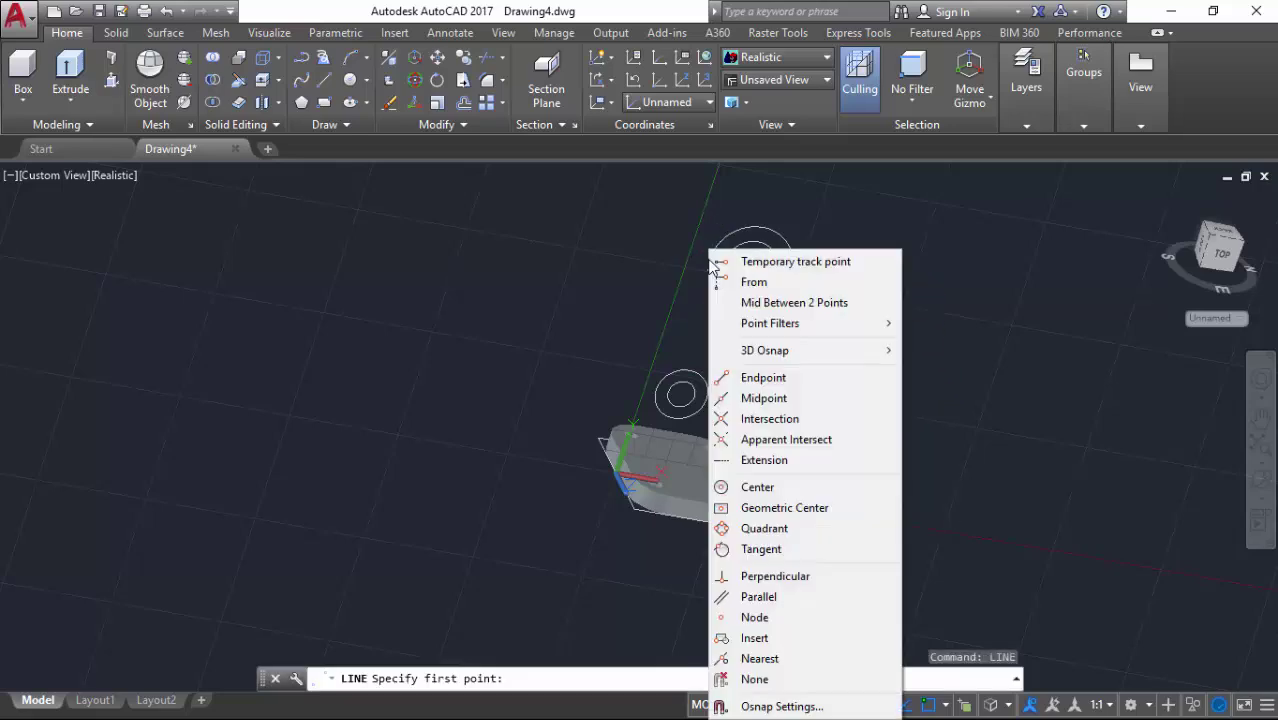
{"action": "left_click", "coordinate": [764, 528]}
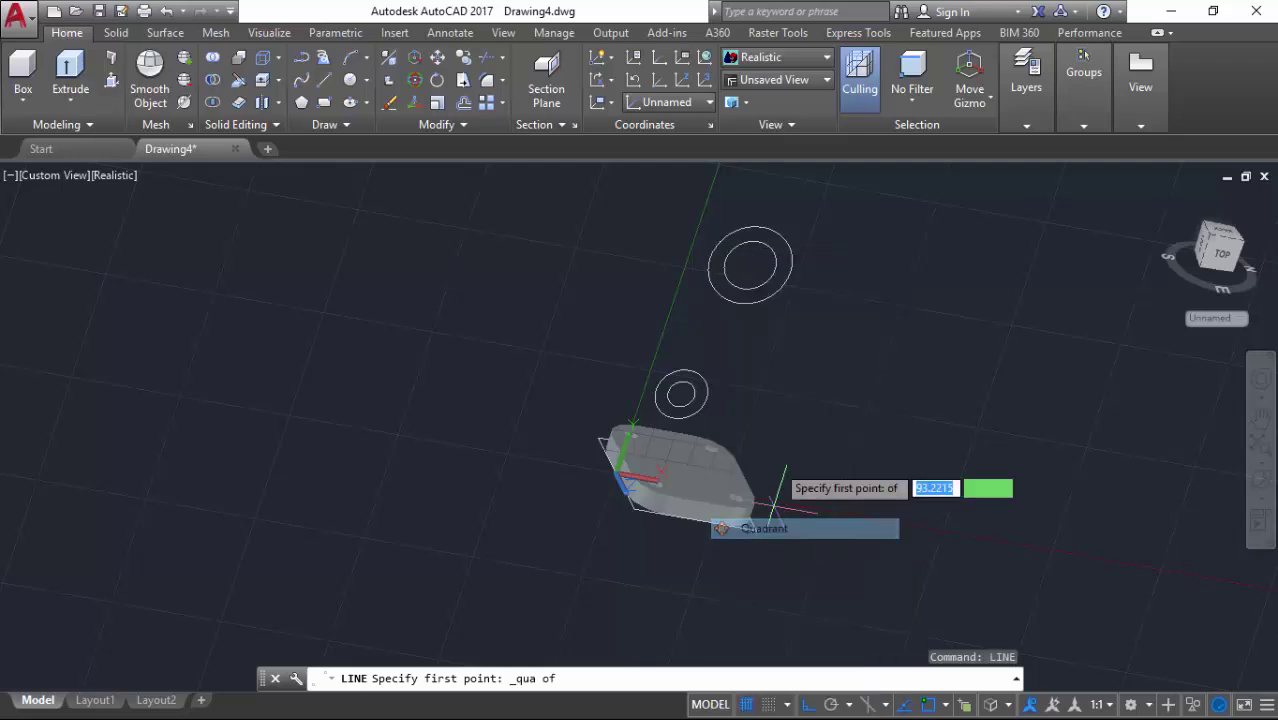
{"action": "left_click", "coordinate": [710, 264]}
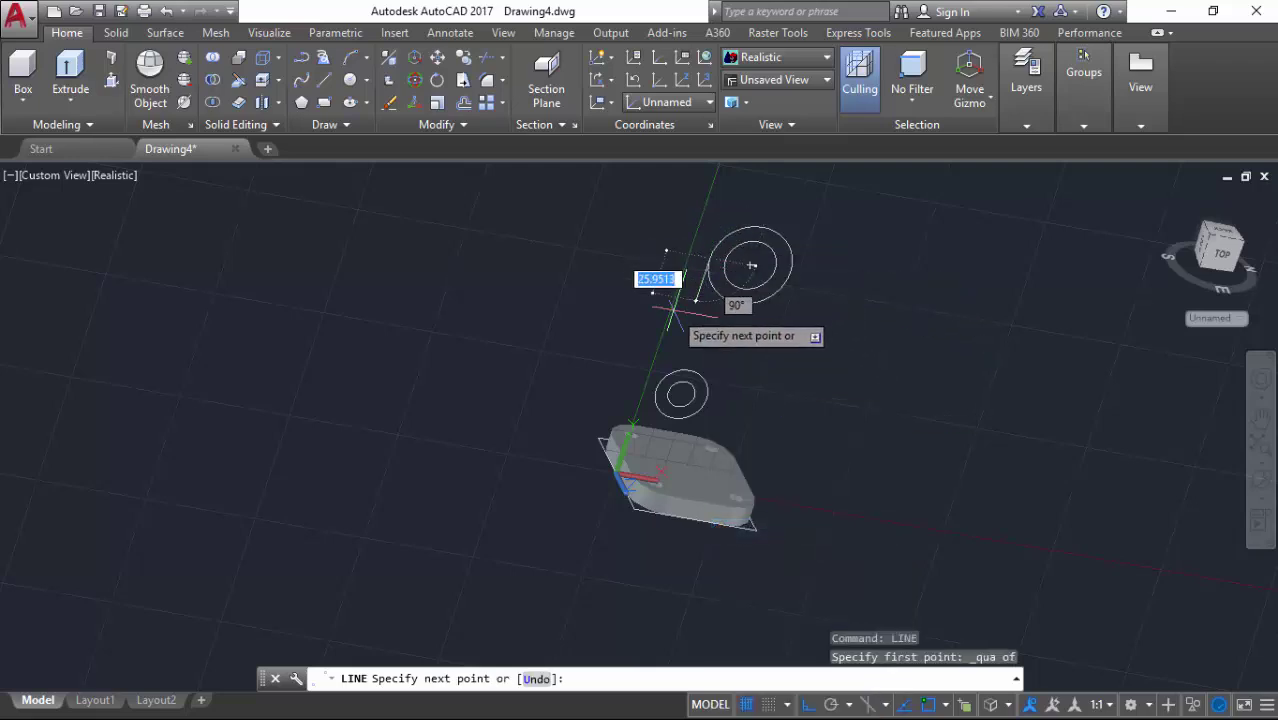
{"action": "left_click", "coordinate": [809, 705]}
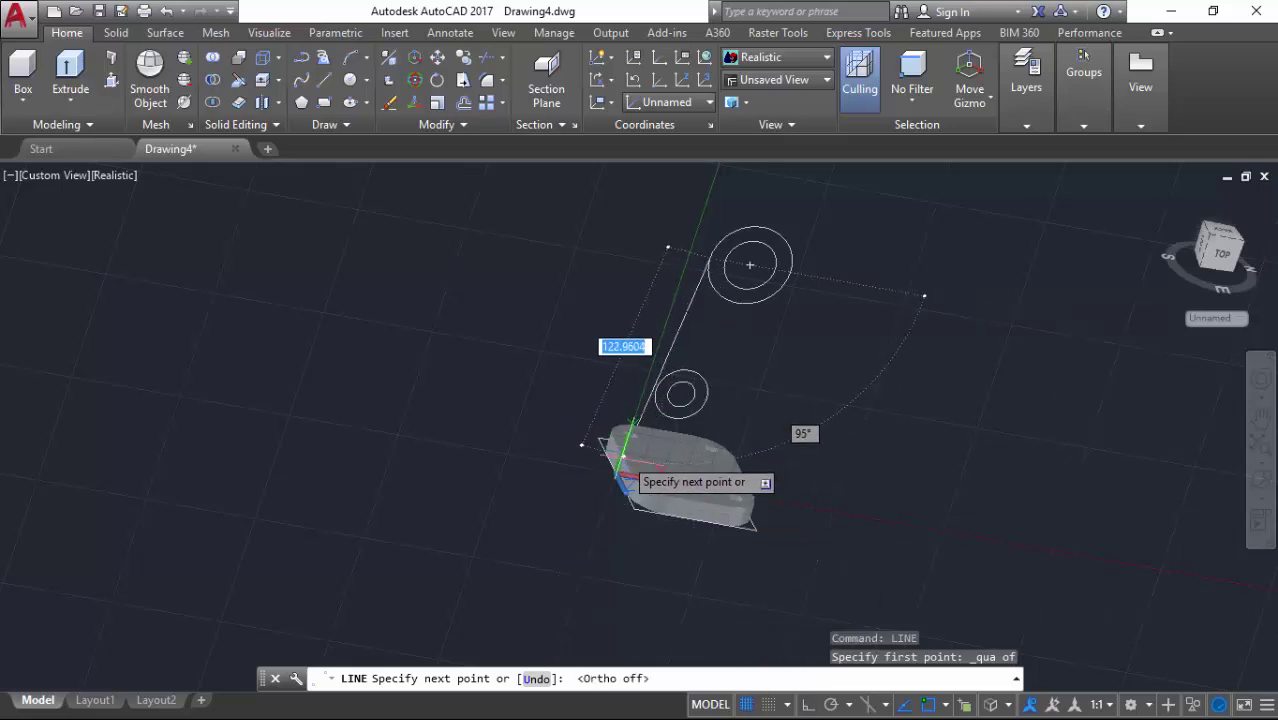
{"action": "right_click", "coordinate": [624, 458], "text": "shift"}
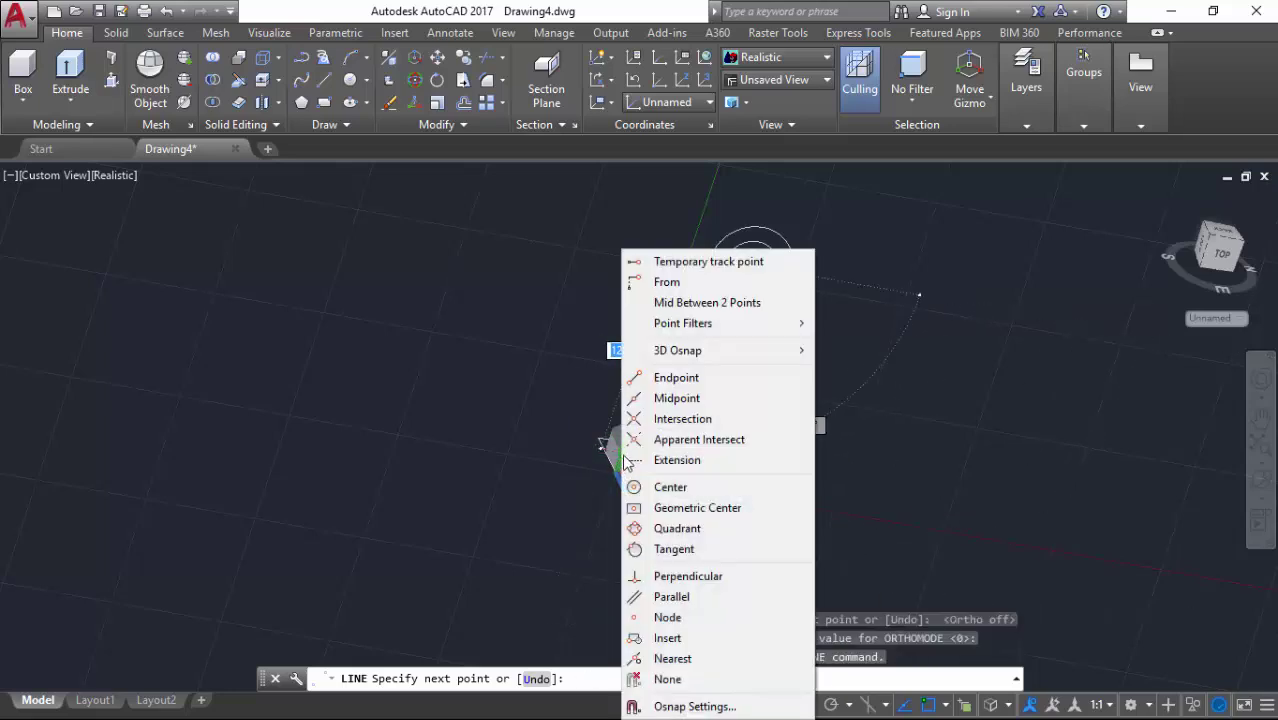
{"action": "left_click", "coordinate": [677, 398]}
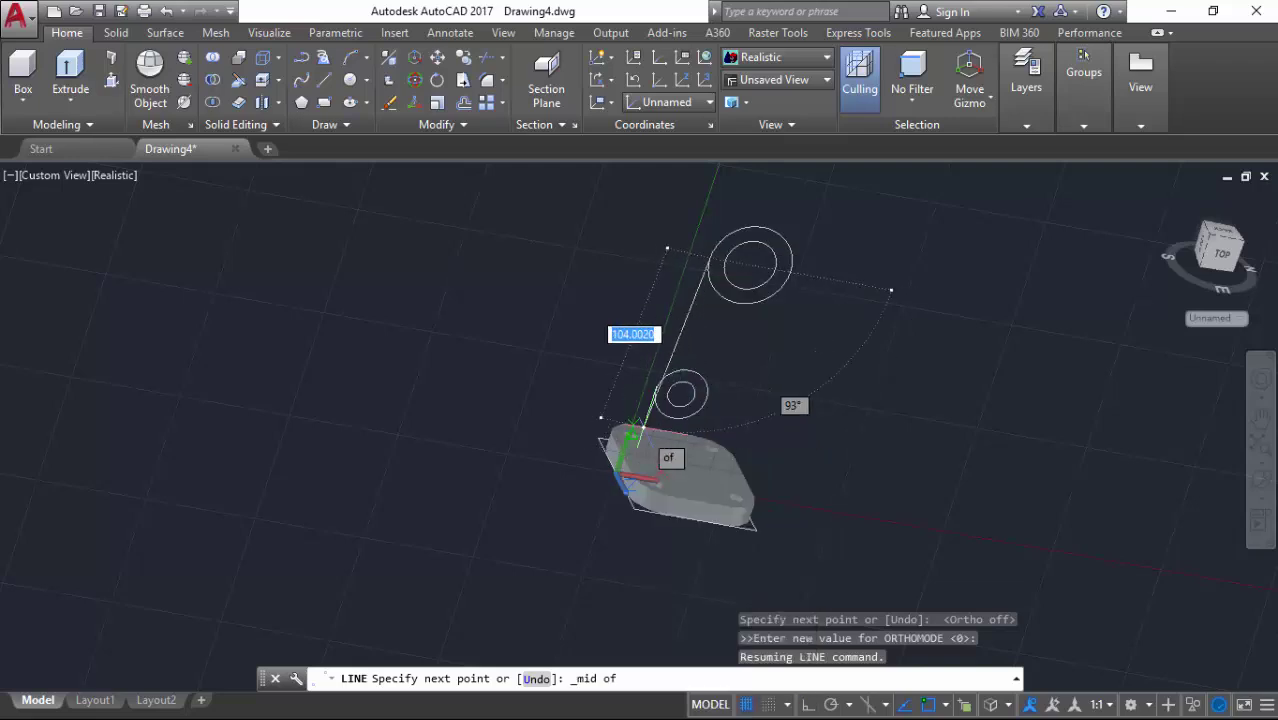
{"action": "left_click", "coordinate": [623, 456]}
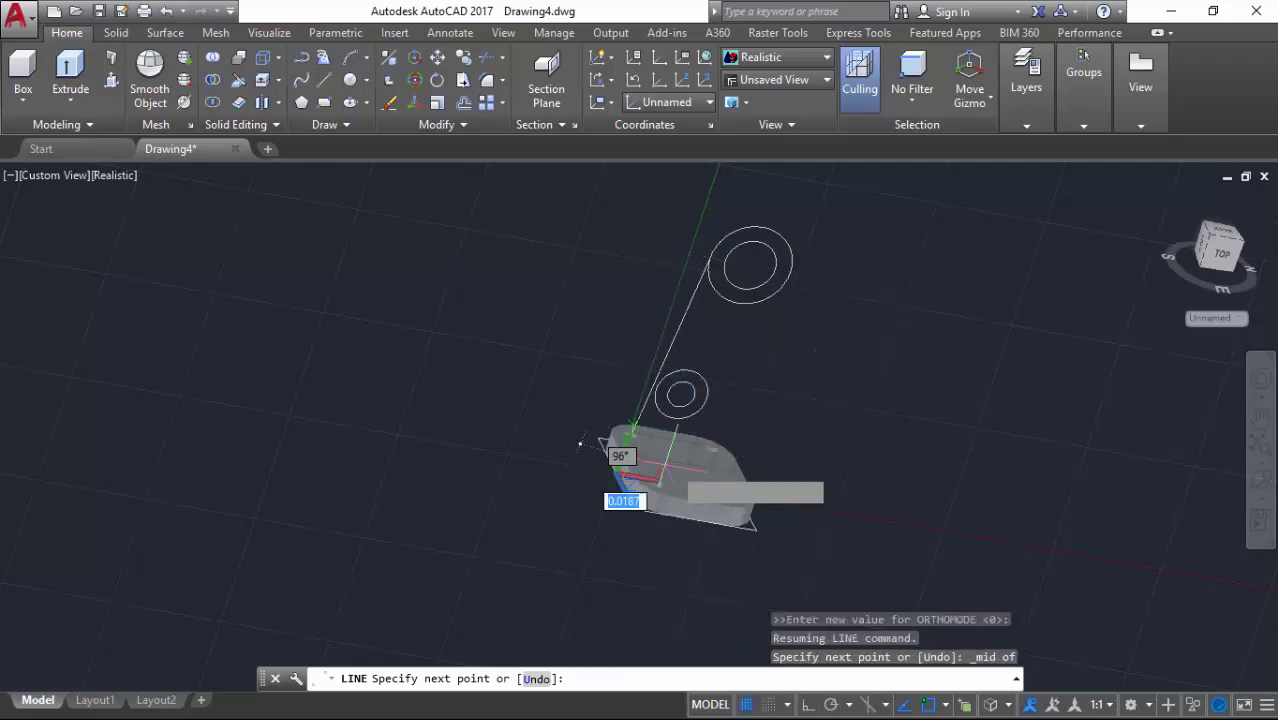
Step: Continue the line across the plate to the midpoint of the opposite top edge and up to the 23 mm radius circle's opposite quadrant
{"action": "right_click", "coordinate": [740, 477], "text": "shift"}
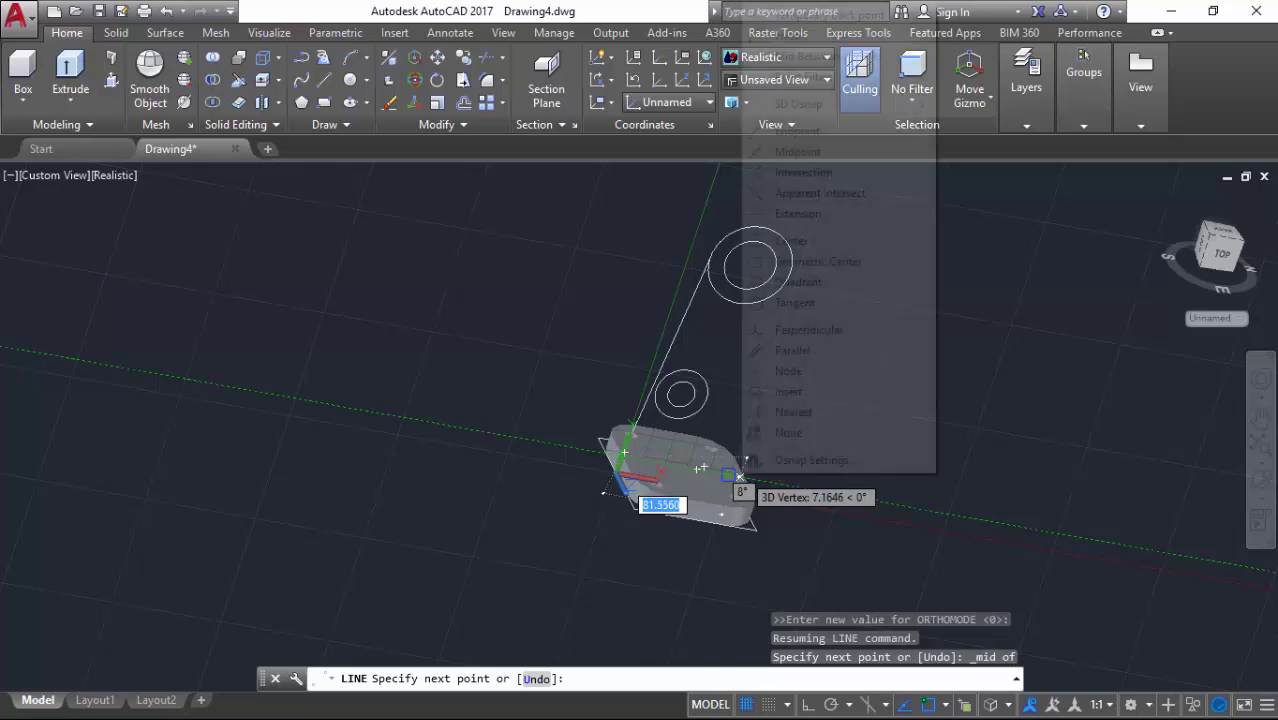
{"action": "left_click", "coordinate": [821, 154]}
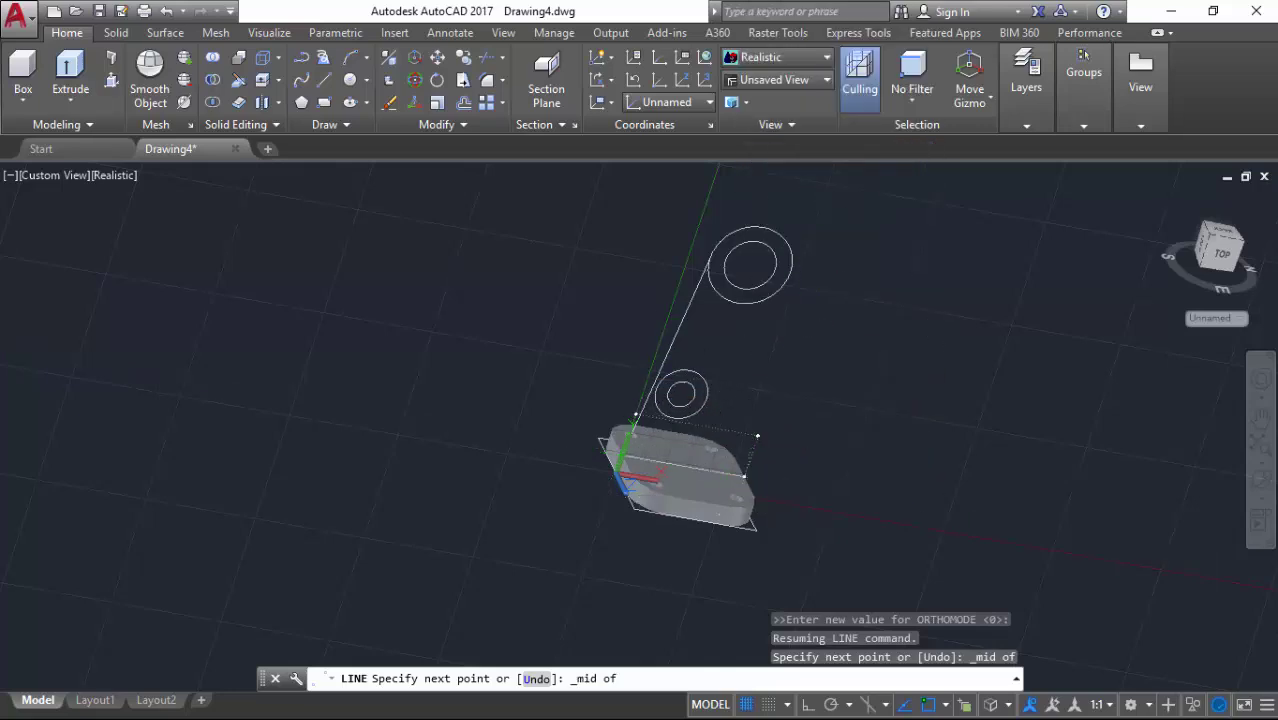
{"action": "left_click", "coordinate": [756, 437]}
{"action": "right_click", "coordinate": [790, 272], "text": "shift"}
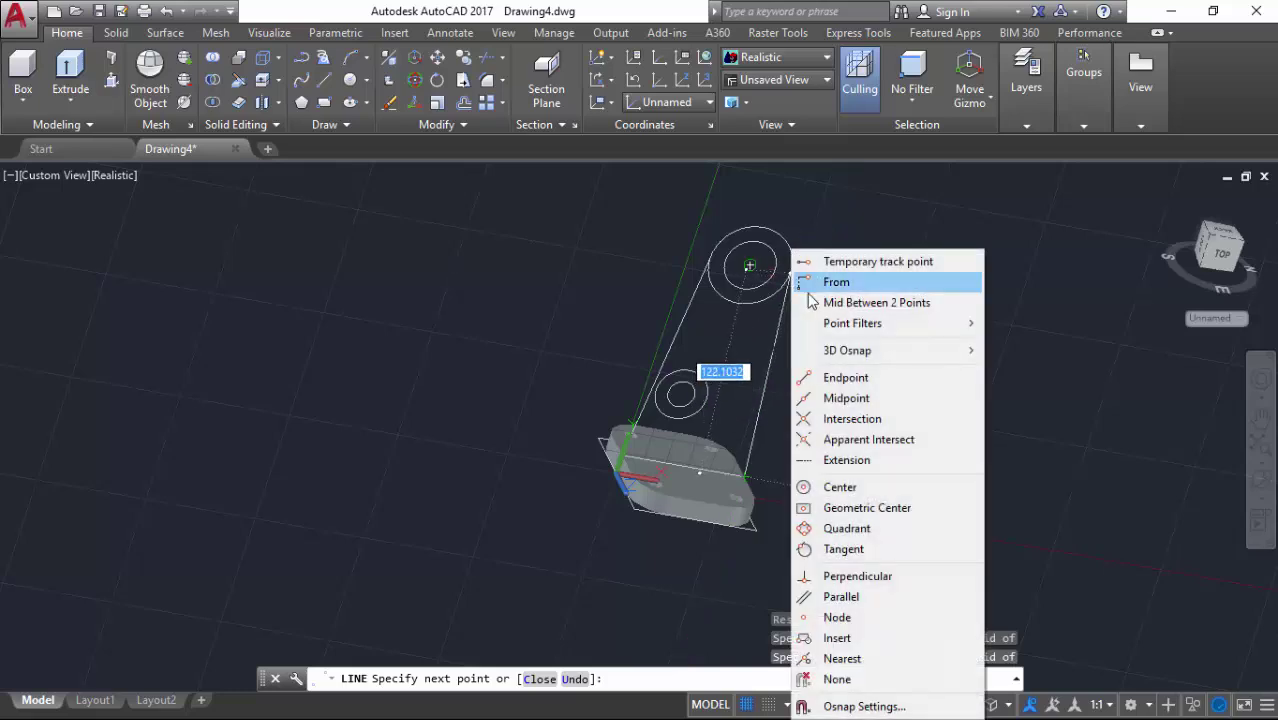
{"action": "left_click", "coordinate": [827, 527]}
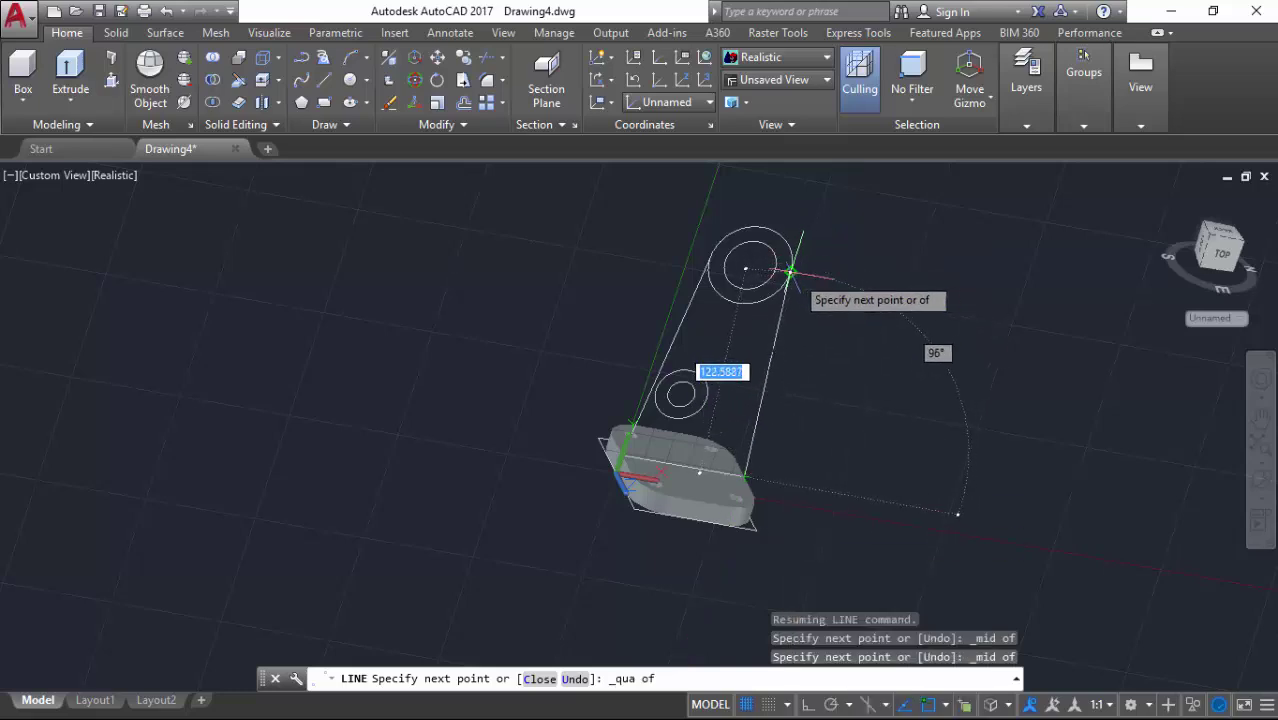
{"action": "left_click", "coordinate": [790, 262]}
{"action": "key", "text": "Return"}
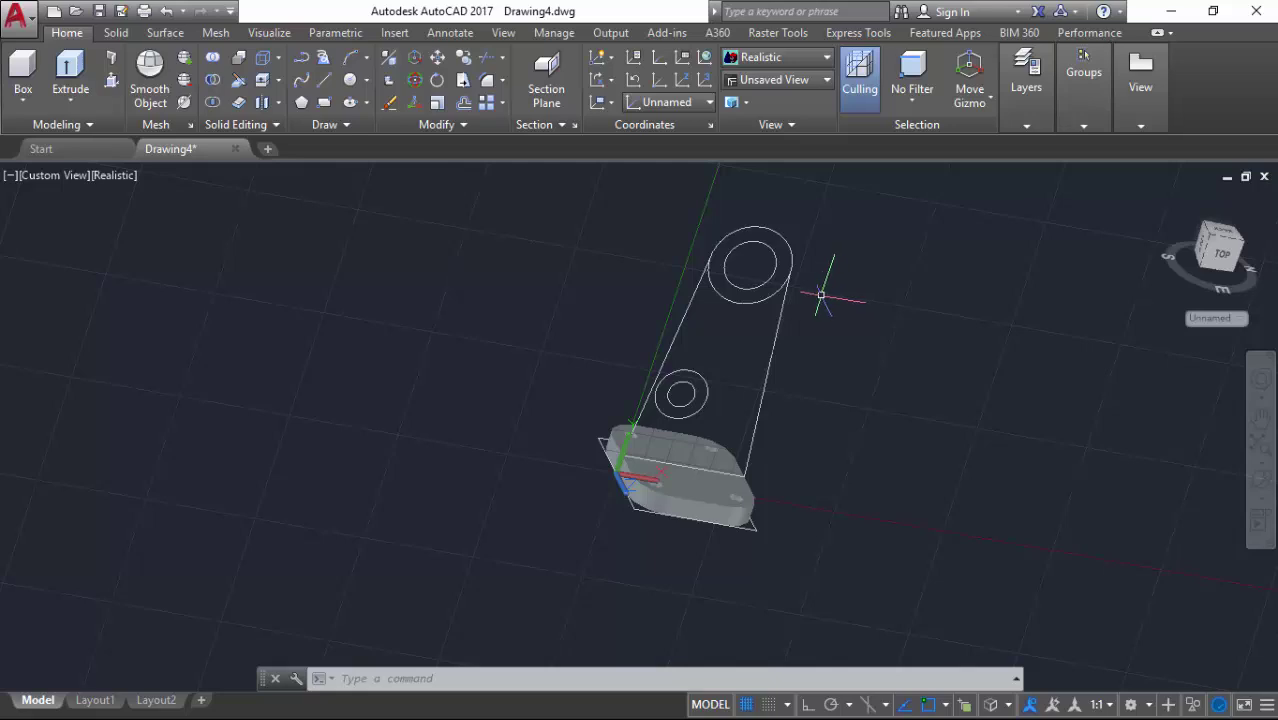
Step: Switch to the southwest isometric view and Presspull the web area between the two slanted lines 4 mm, leaving out the 29 mm circle
{"action": "left_click", "coordinate": [45, 176]}
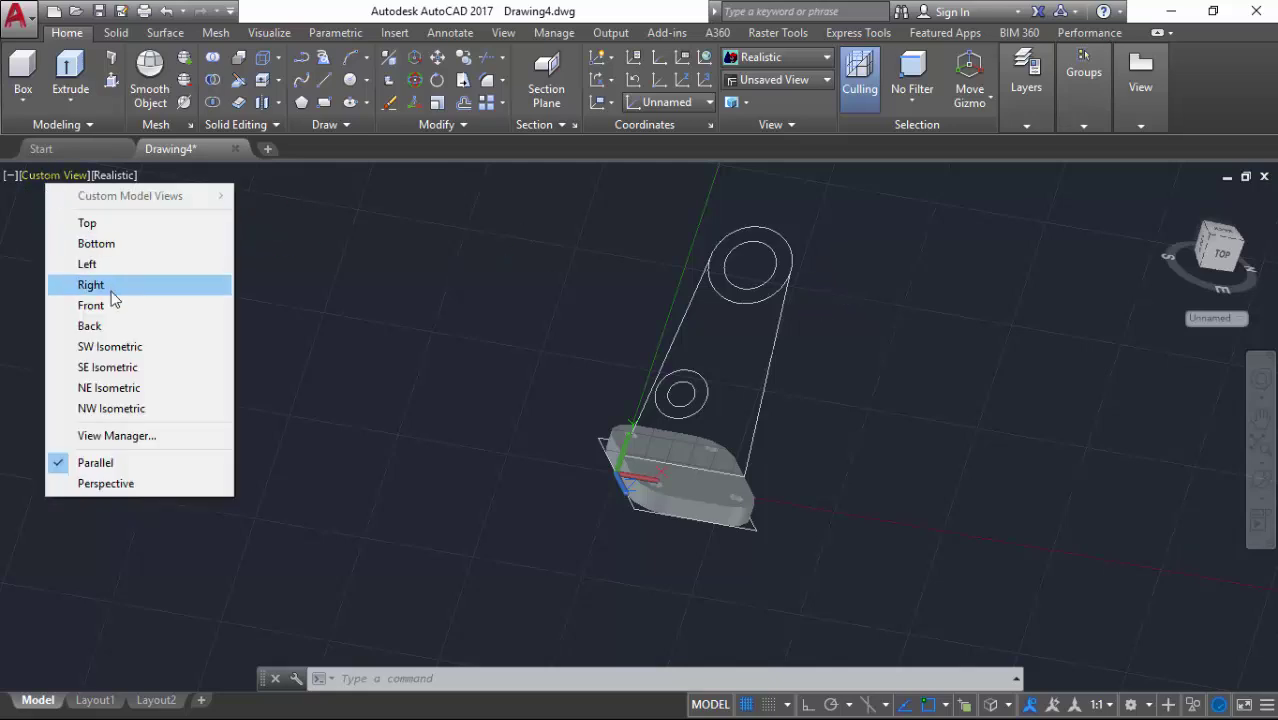
{"action": "left_click", "coordinate": [110, 347]}
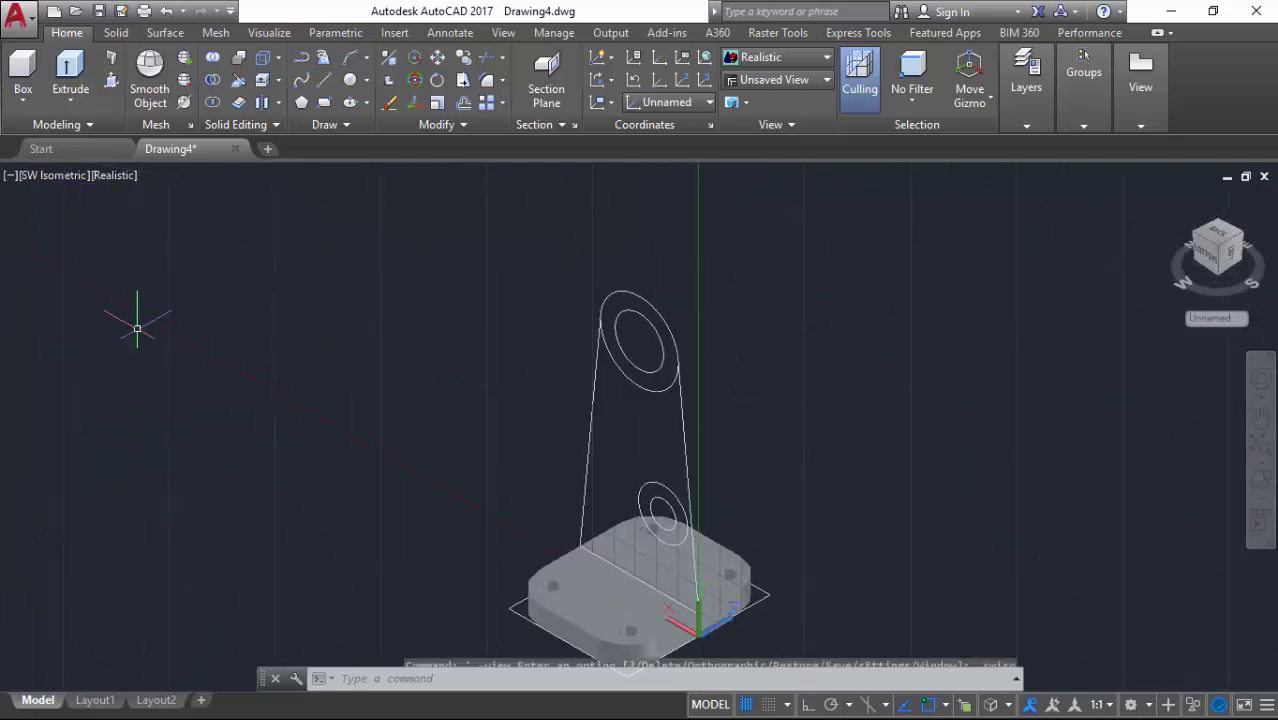
{"action": "left_click", "coordinate": [113, 86]}
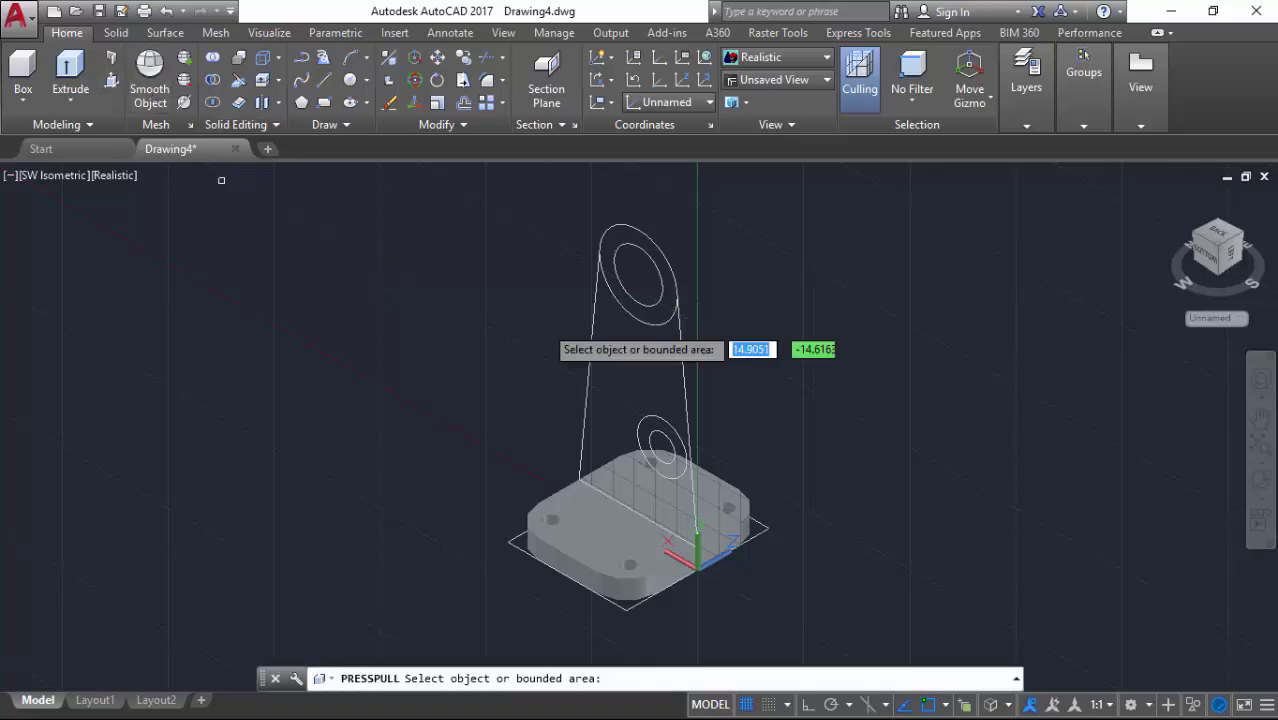
{"action": "left_click", "coordinate": [615, 373]}
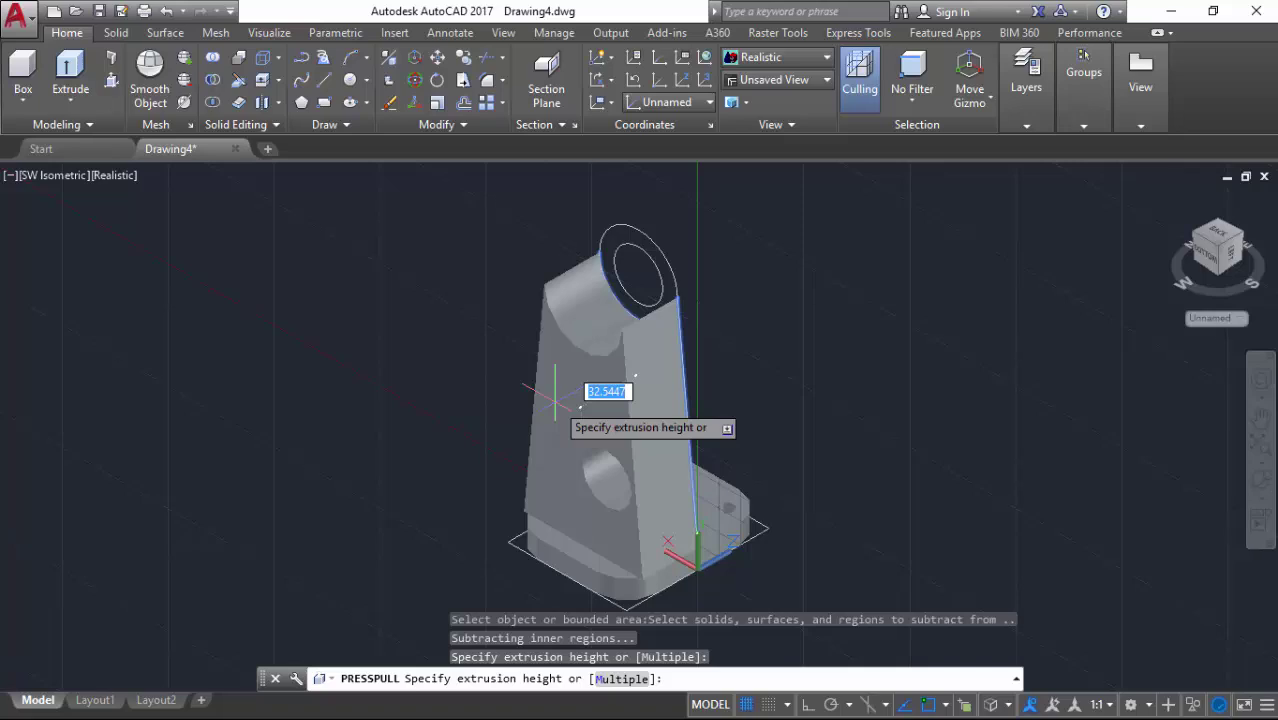
{"action": "type", "text": "4"}
{"action": "key", "text": "Return"}
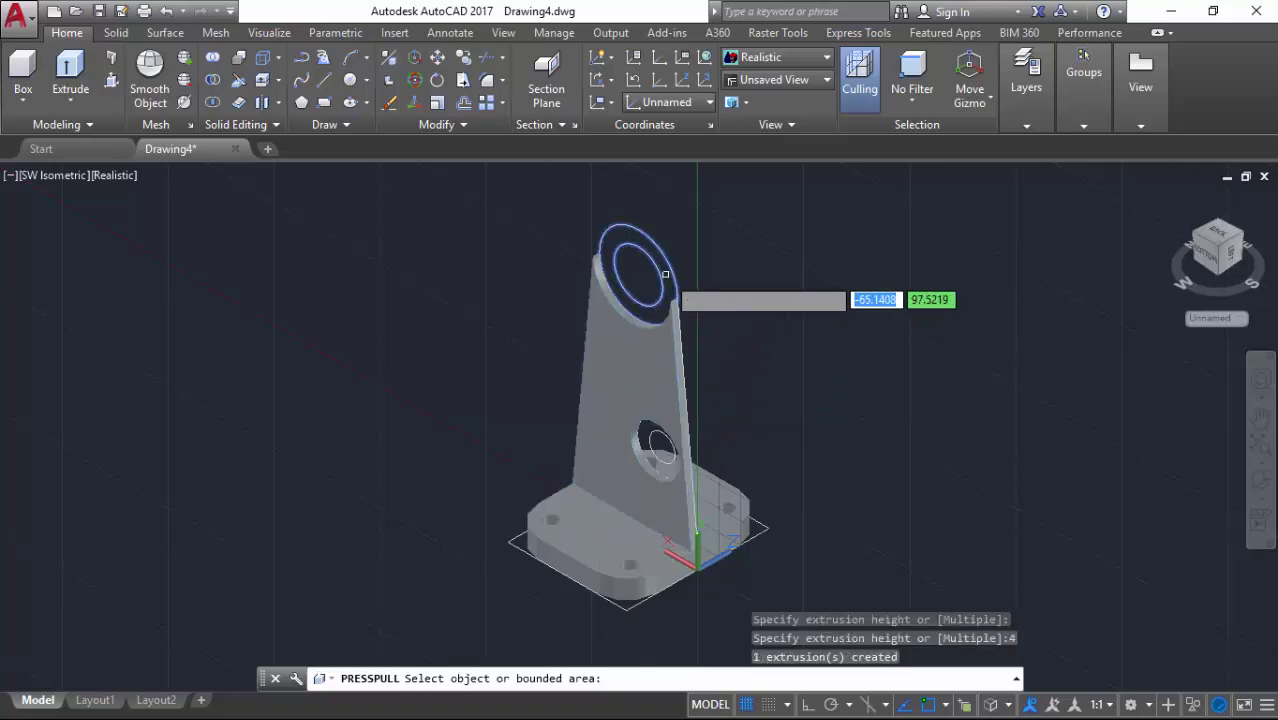
{"action": "key", "text": "Return"}
{"action": "key", "text": "Escape"}
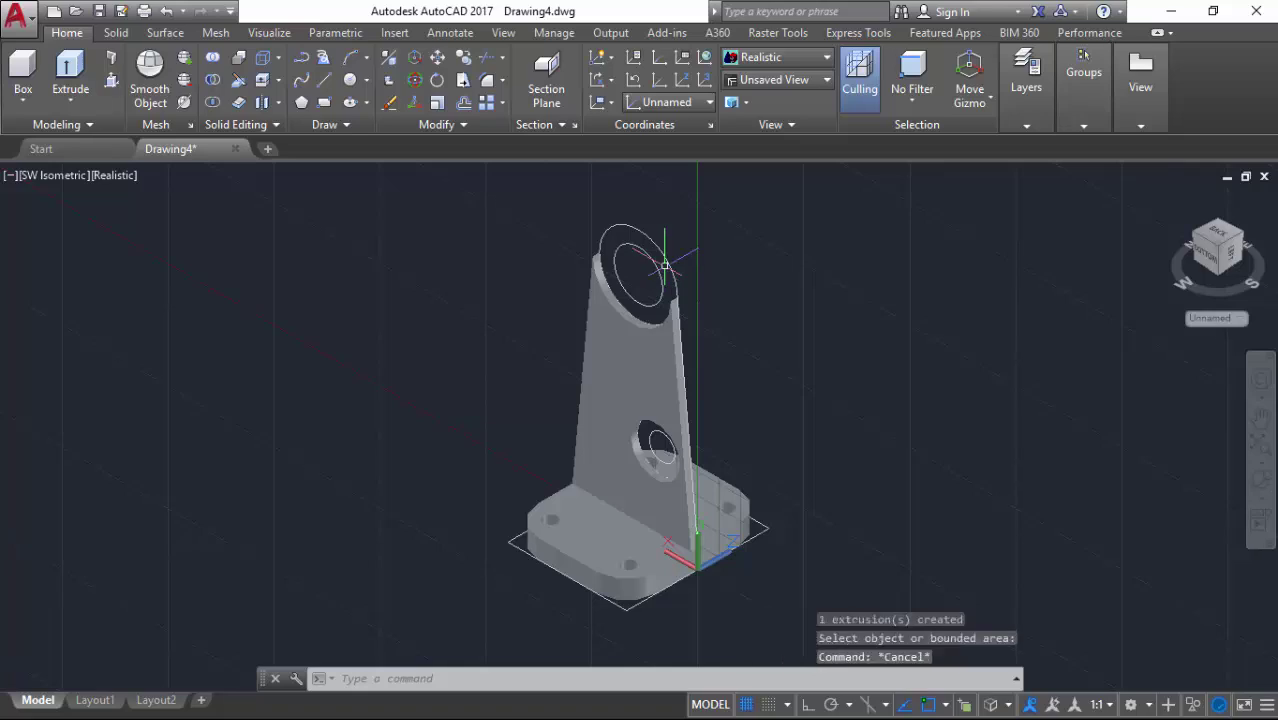
Step: Presspull the ring between the two concentric upper circles 17 mm to each side of the web to form the upper boss
{"action": "key", "text": "Return"}
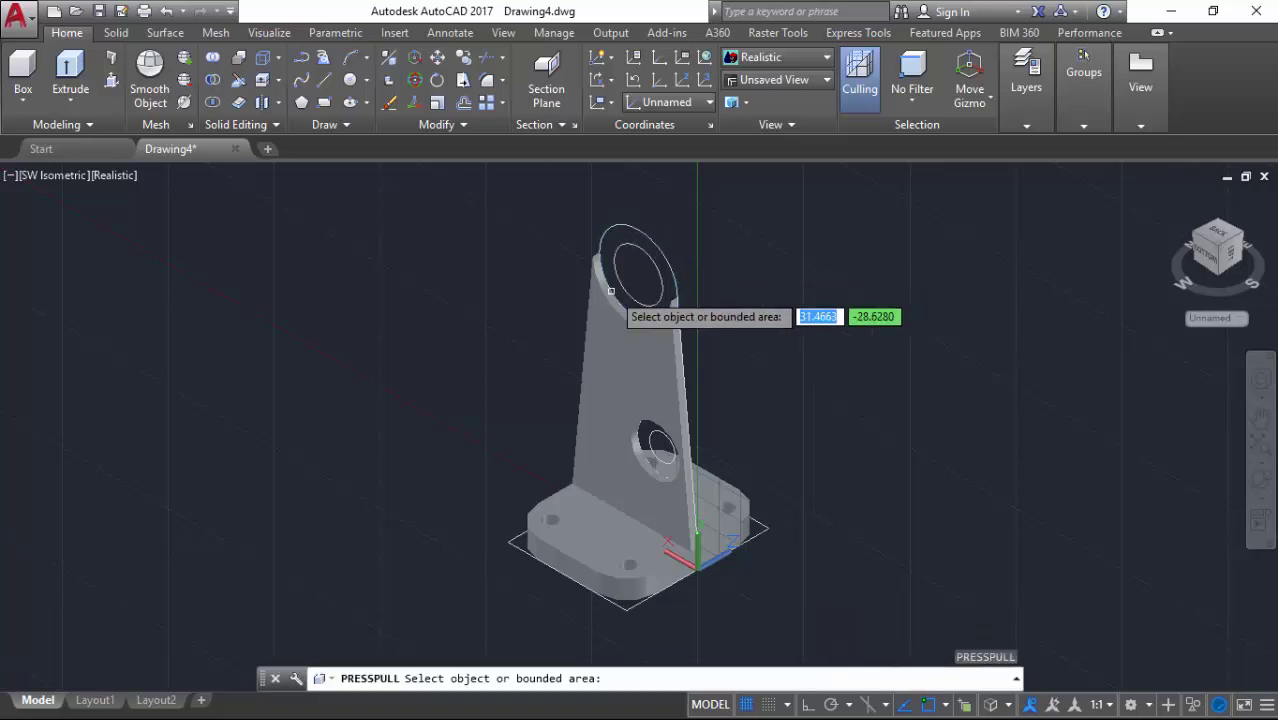
{"action": "left_click", "coordinate": [637, 274]}
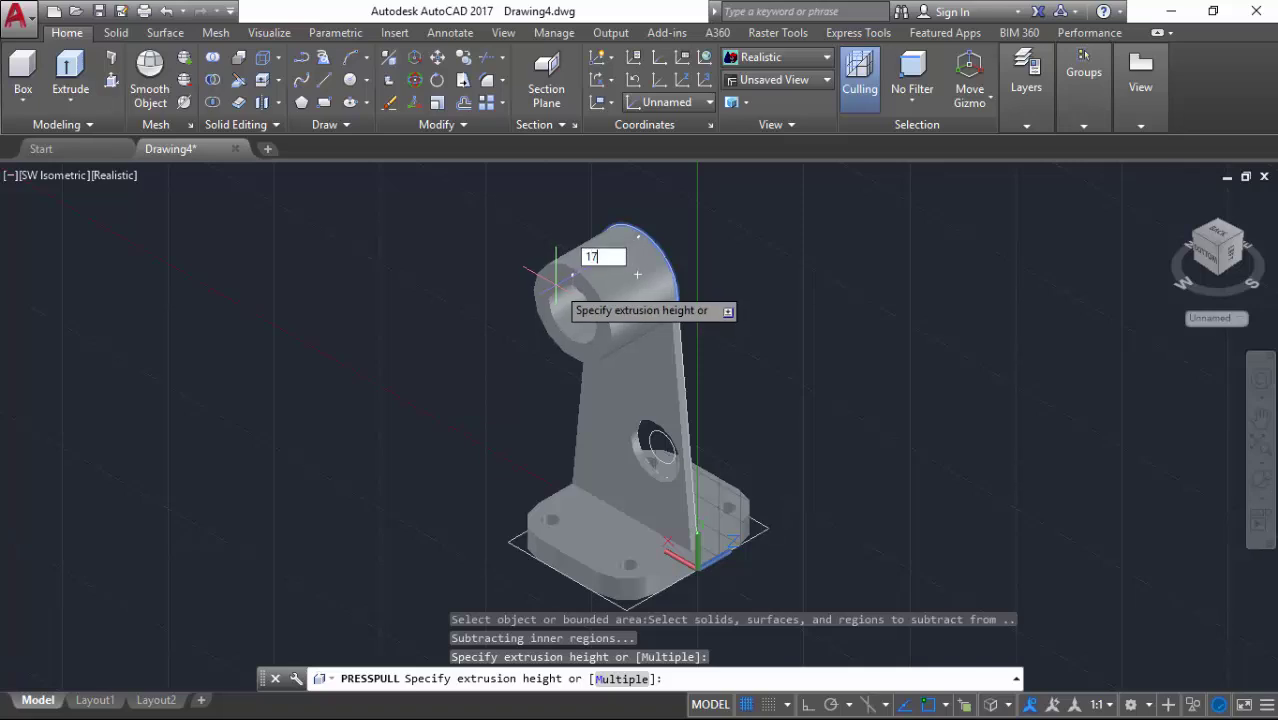
{"action": "key", "text": "Return"}
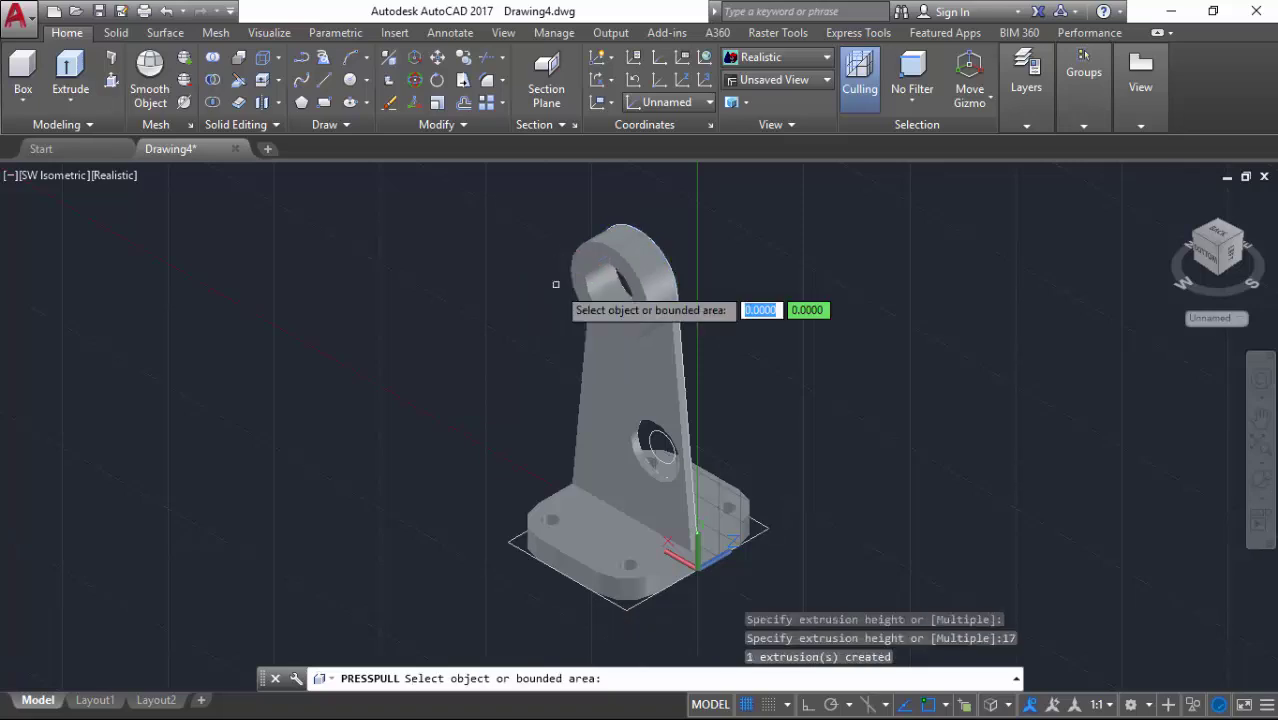
{"action": "left_click", "coordinate": [637, 274]}
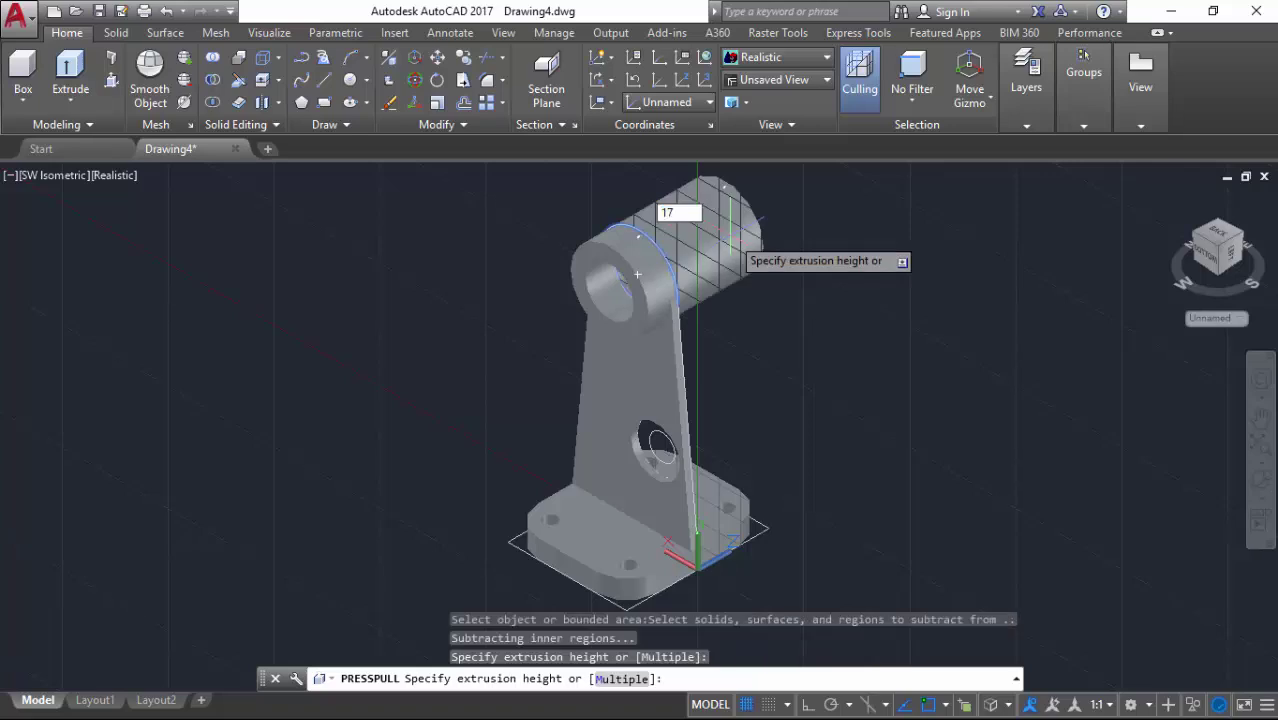
{"action": "key", "text": "Return"}
{"action": "key", "text": "ctrl+z"}
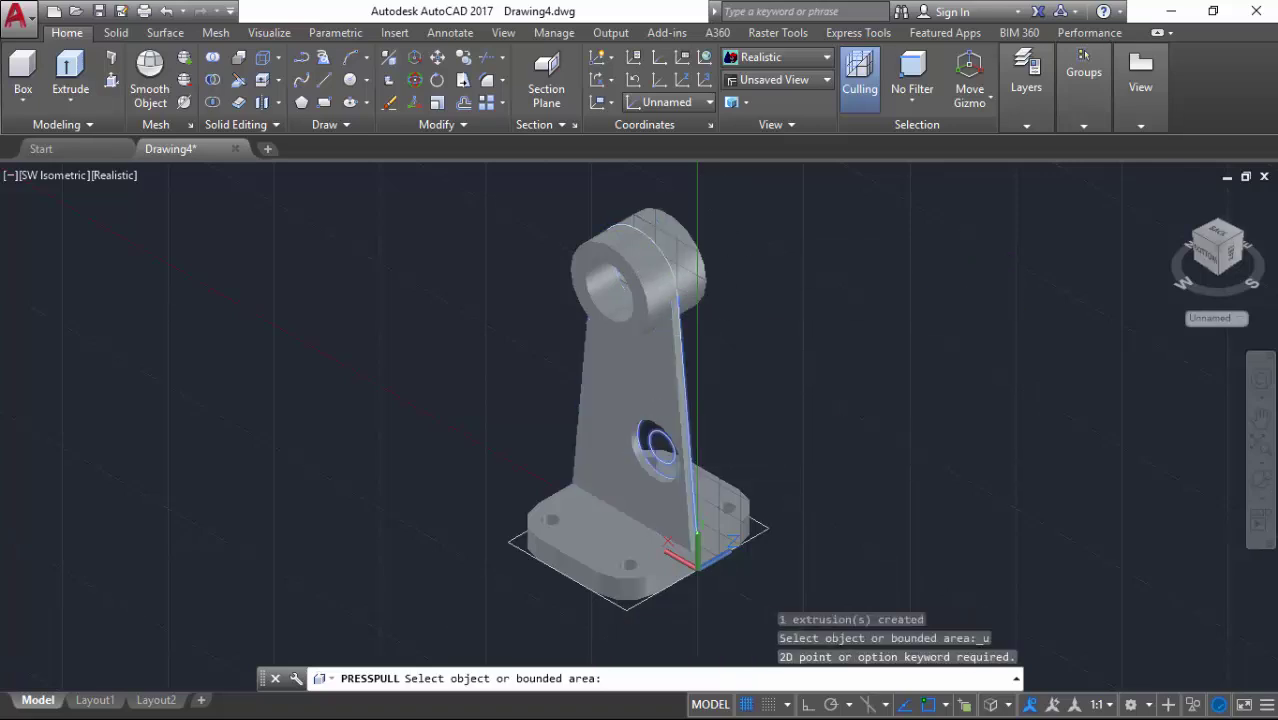
Step: Presspull the tapered web area 4 mm toward the opposite side of the sketch plane, leaving out the lower 29 mm circle
{"action": "left_click", "coordinate": [634, 375]}
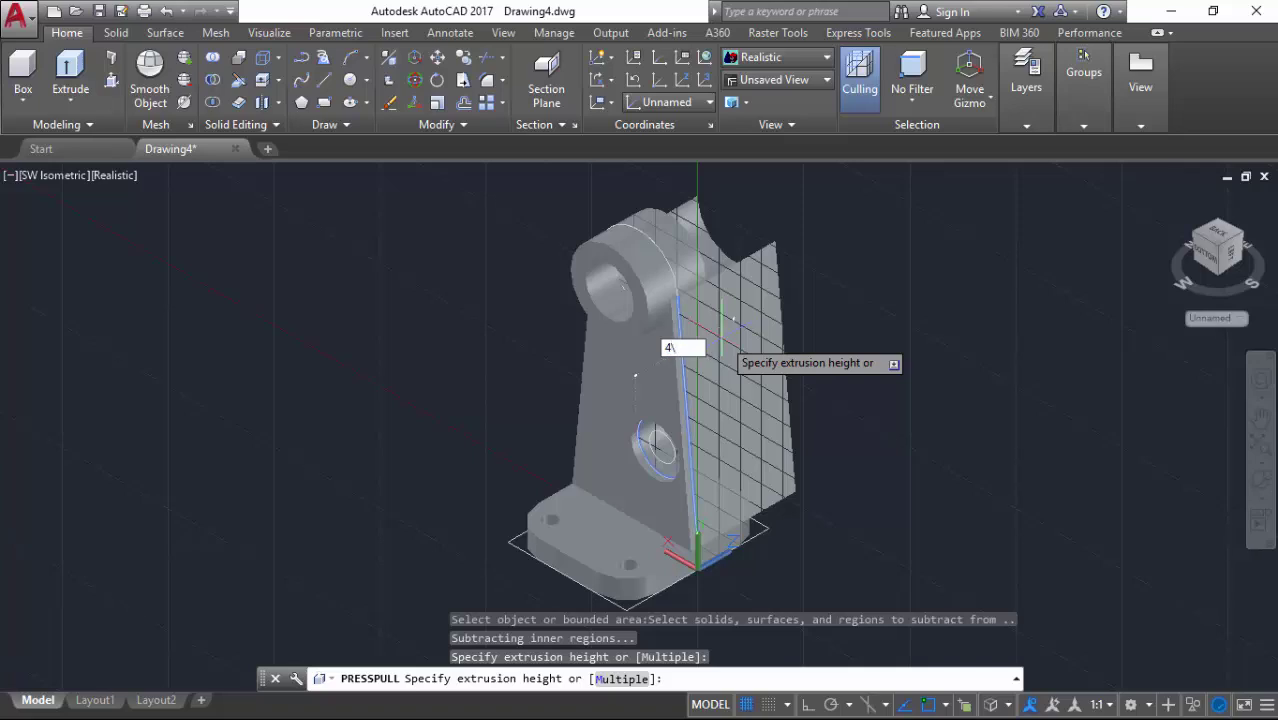
{"action": "type", "text": "4"}
{"action": "key", "text": "Return"}
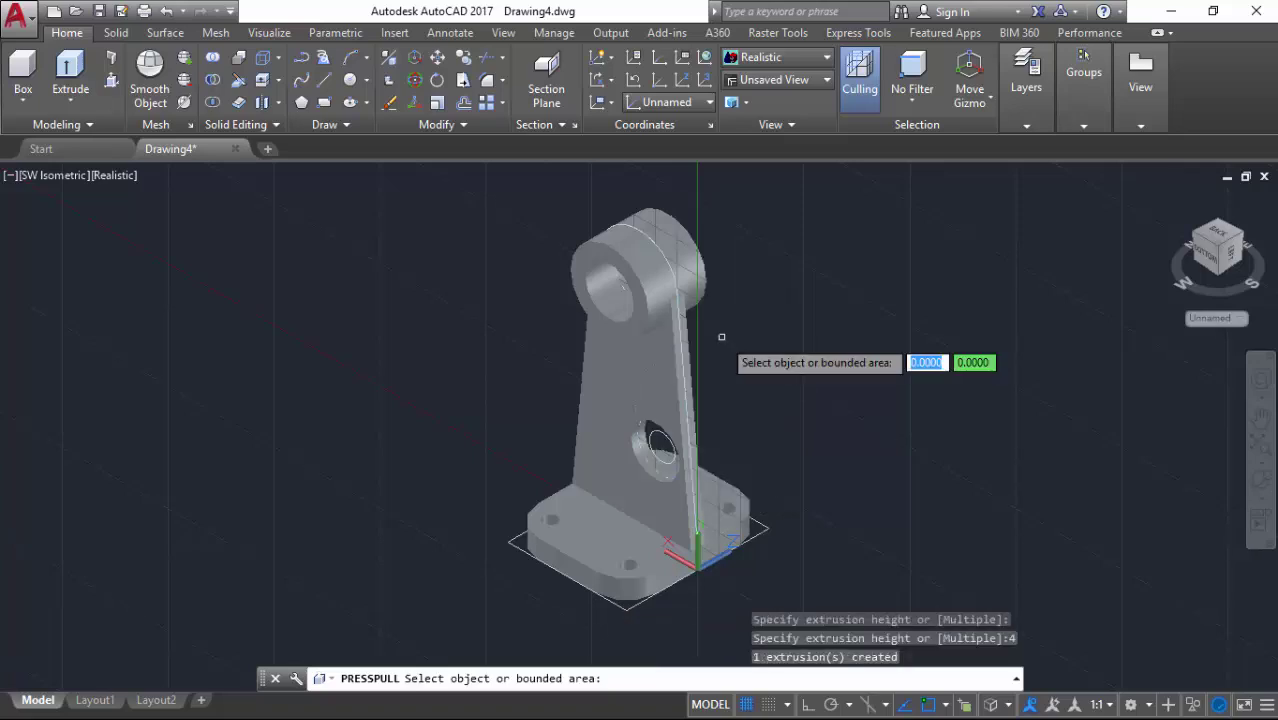
Step: Presspull the ring between the two lower circles 17 mm toward the near side of the web
{"action": "left_click", "coordinate": [663, 442]}
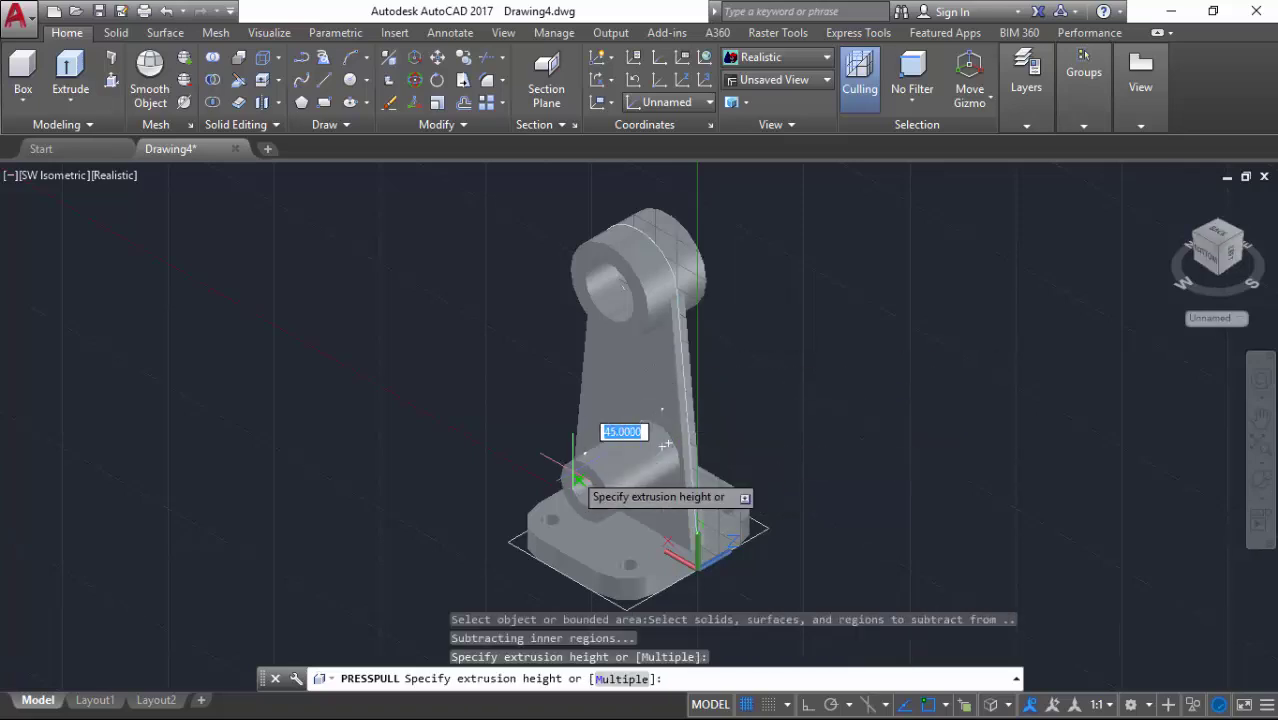
{"action": "type", "text": "17"}
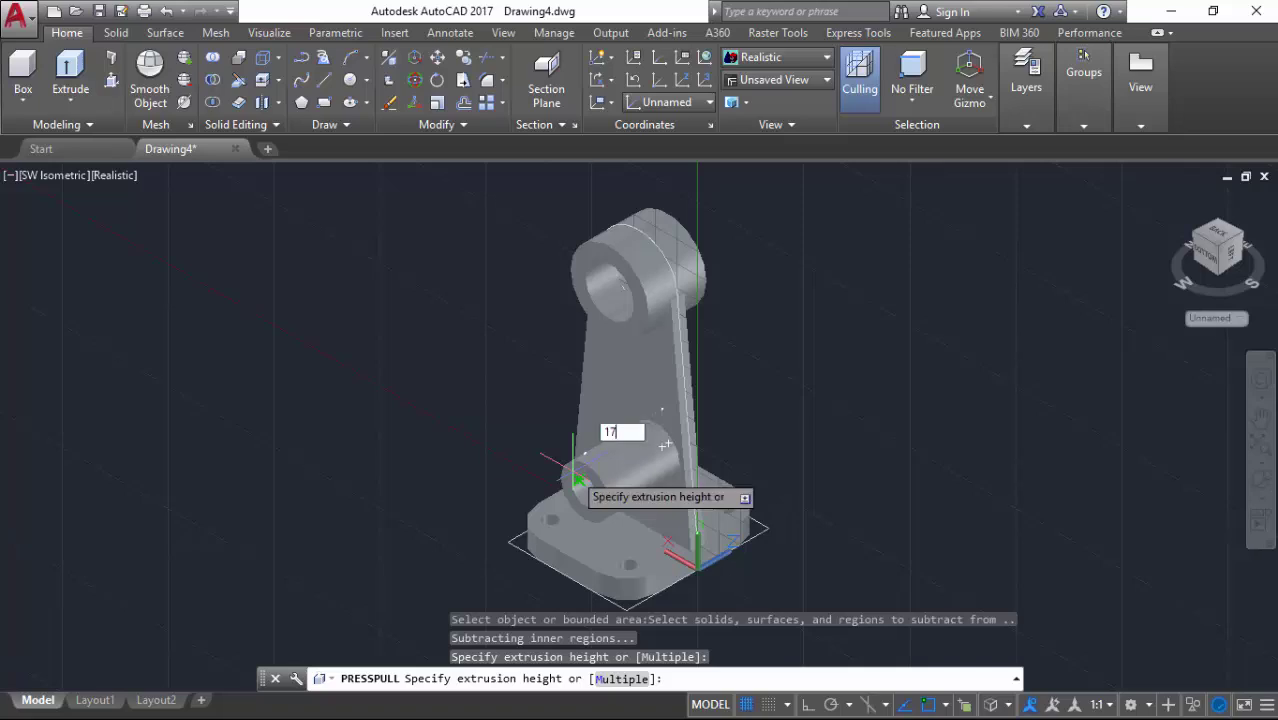
{"action": "key", "text": "Return"}
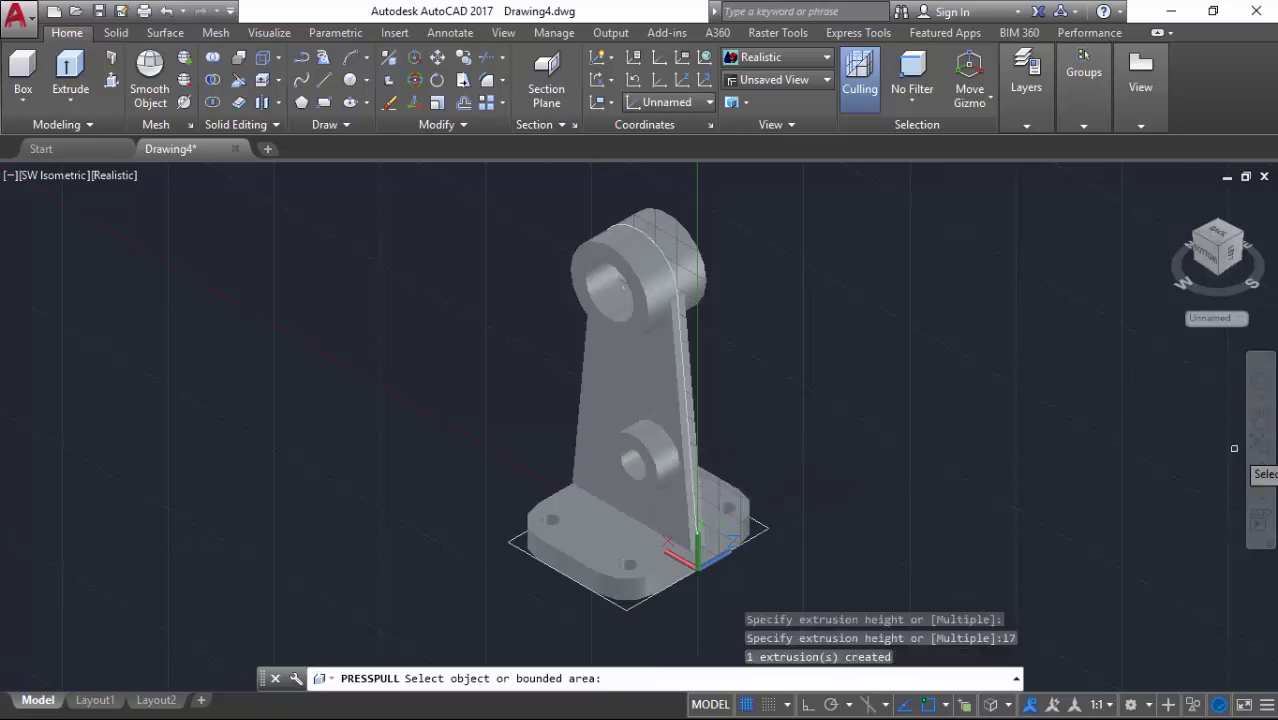
Step: Orbit to the far side of the bracket and Presspull the lower ring 17 mm outward there to complete the lower boss
{"action": "left_click", "coordinate": [1259, 482]}
{"action": "left_click_drag", "start_coordinate": [736, 380], "coordinate": [724, 324]}
{"action": "left_click_drag", "start_coordinate": [462, 416], "coordinate": [485, 491]}
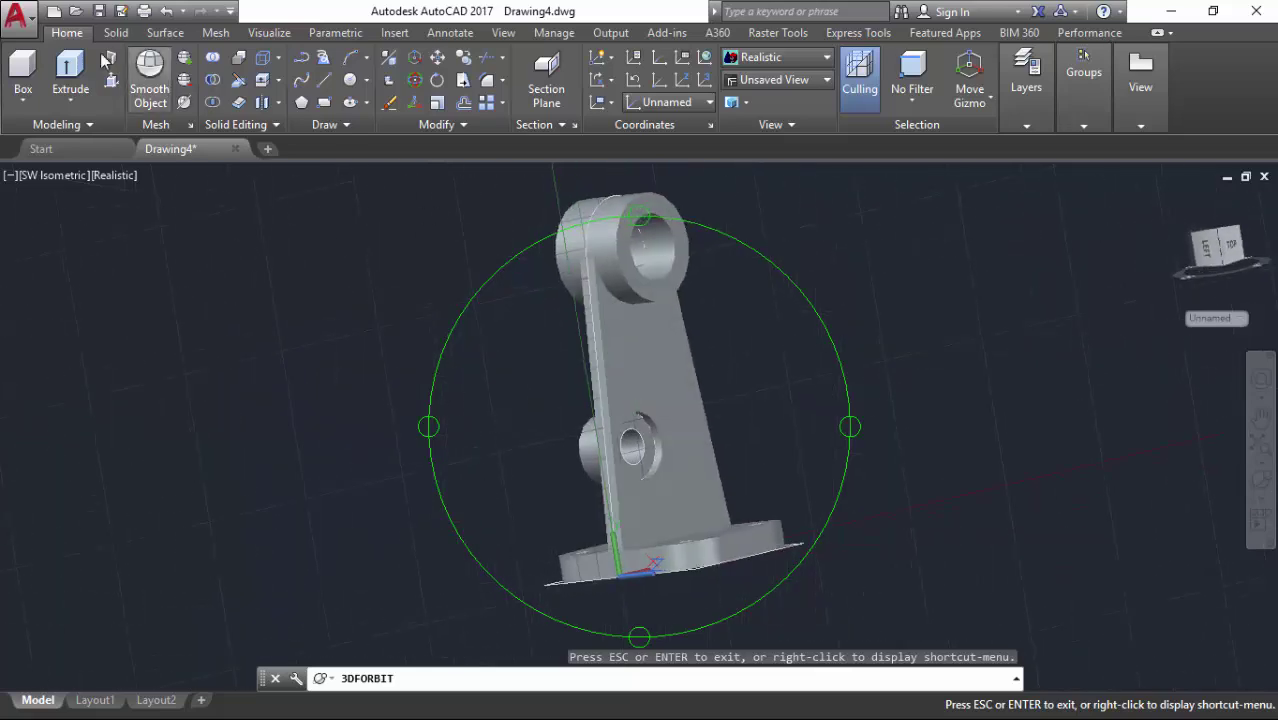
{"action": "key", "text": "Escape"}
{"action": "key", "text": "Return"}
{"action": "key", "text": "Return"}
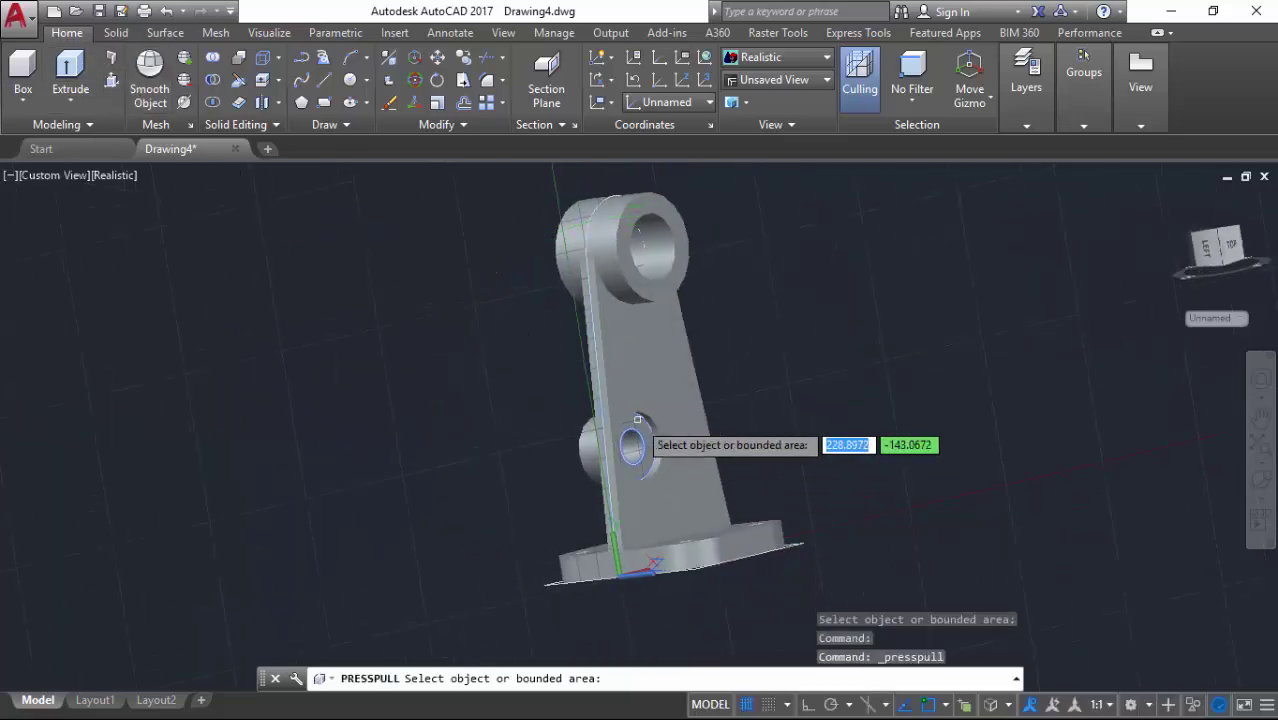
{"action": "left_click", "coordinate": [630, 440]}
{"action": "scroll", "coordinate": [630, 440], "scroll_direction": "down", "scroll_amount": 2}
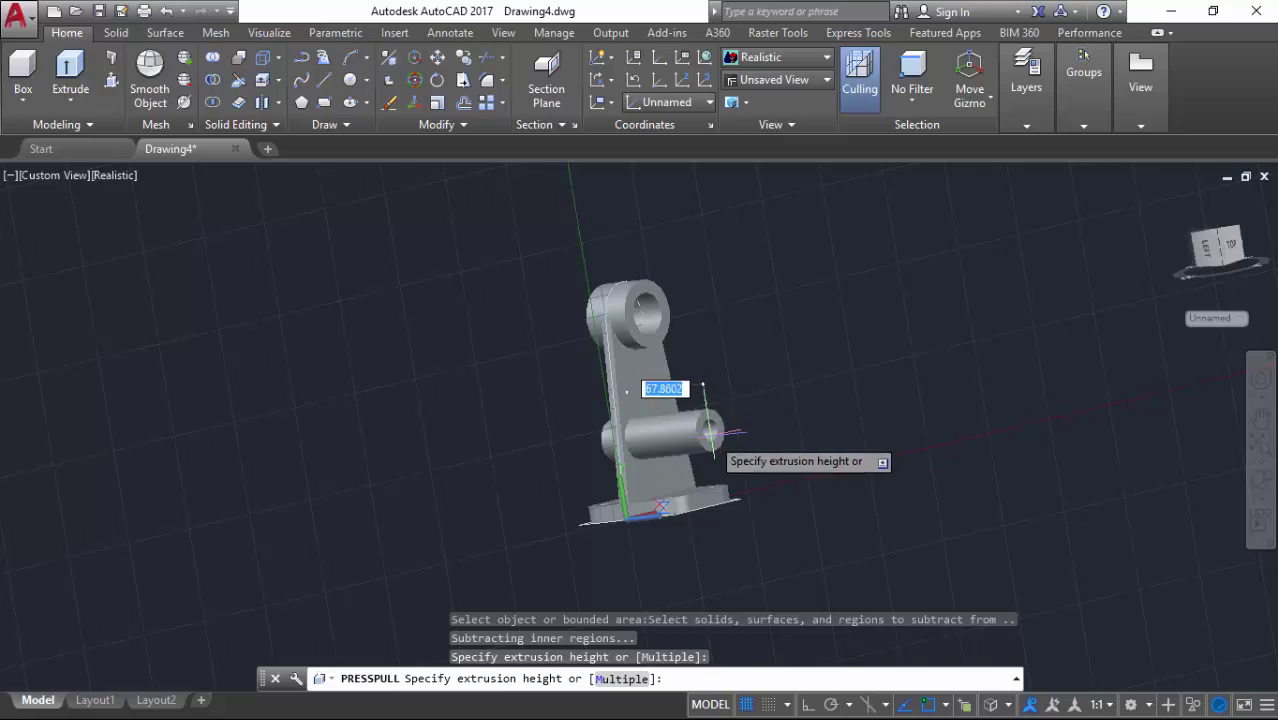
{"action": "type", "text": "17"}
{"action": "key", "text": "Return"}
{"action": "left_click", "coordinate": [819, 365]}
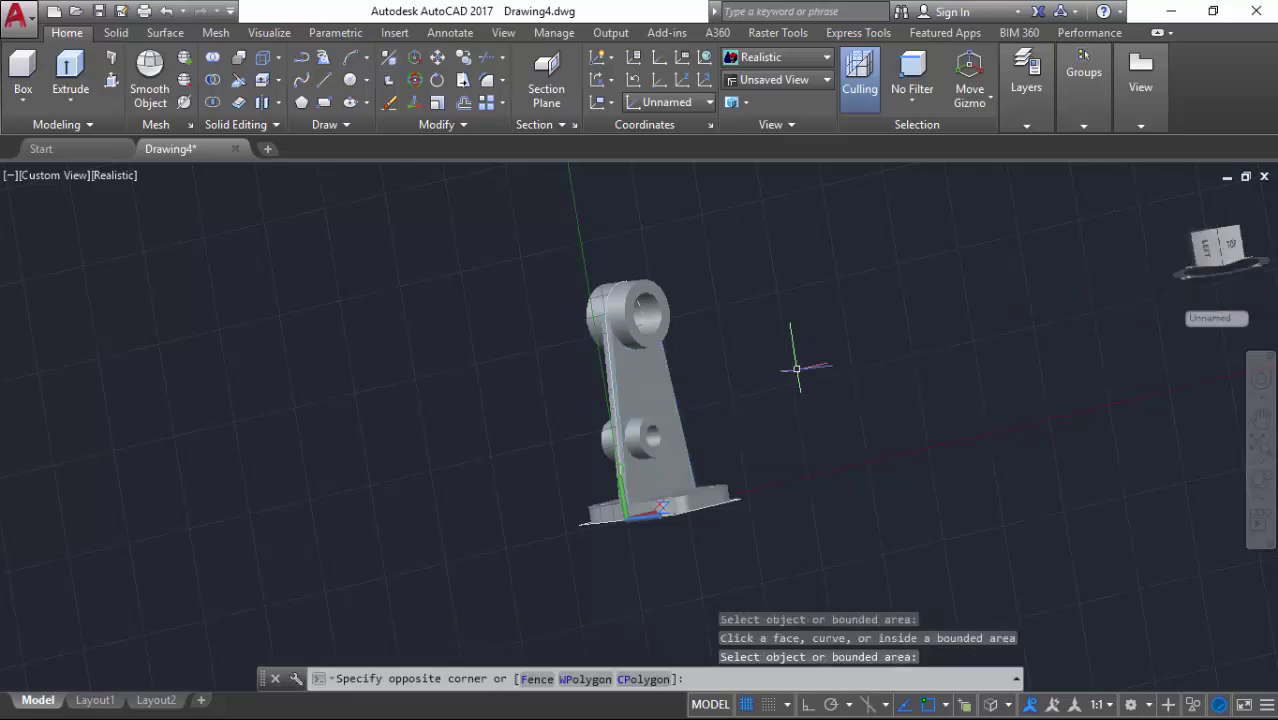
{"action": "key", "text": "Escape"}
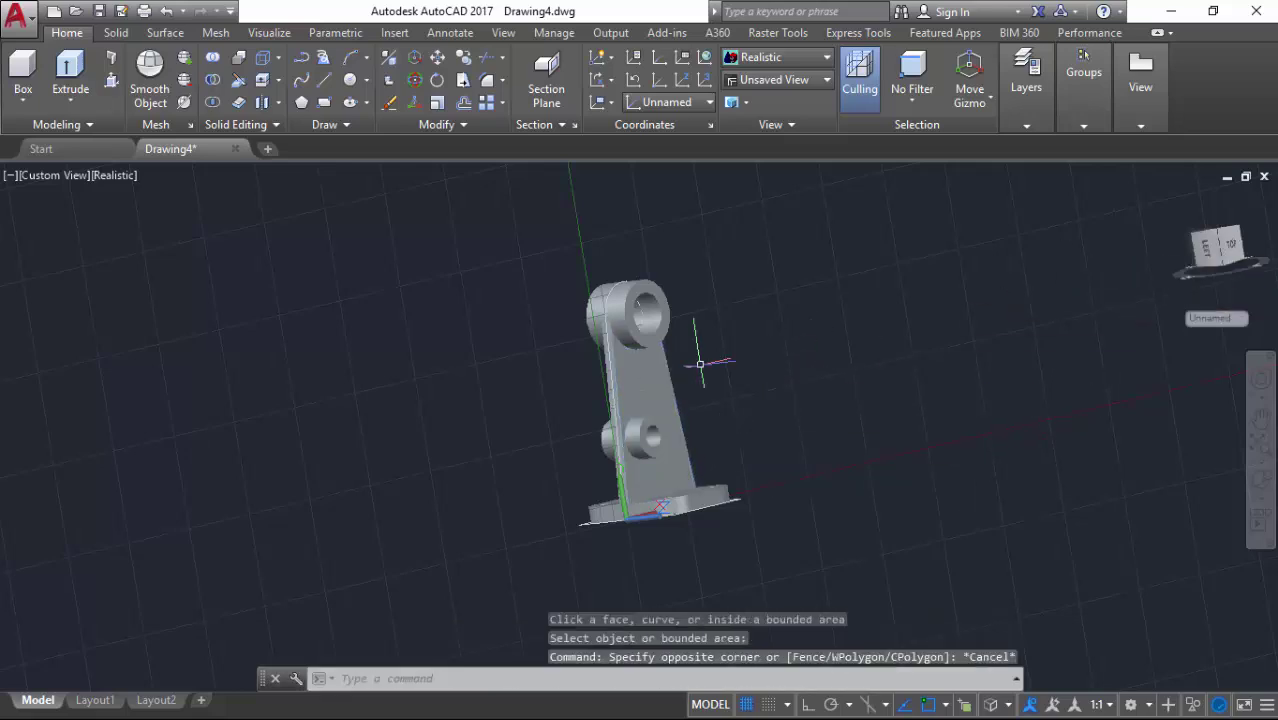
Step: Return to the southwest isometric view and, with Ortho on, move the UCS origin 35 mm along the X axis into the base plate
{"action": "left_click", "coordinate": [69, 176]}
{"action": "left_click", "coordinate": [177, 350]}
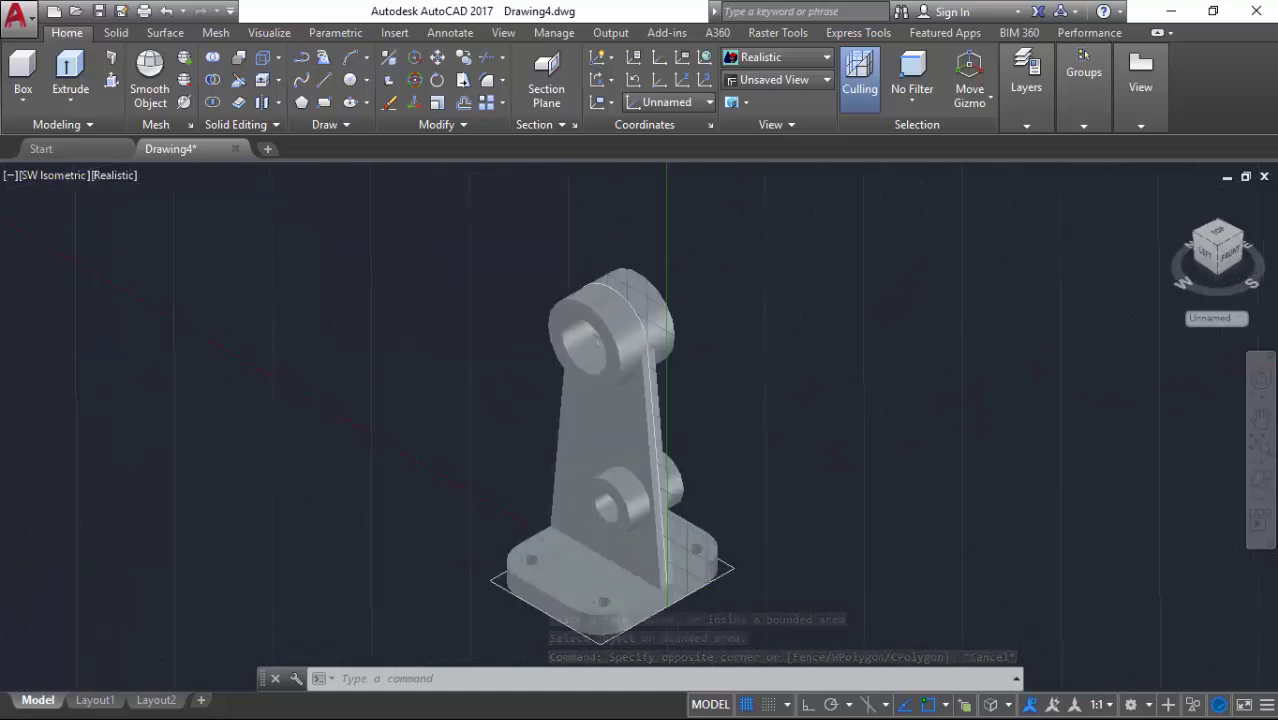
{"action": "key", "text": "ctrl+z"}
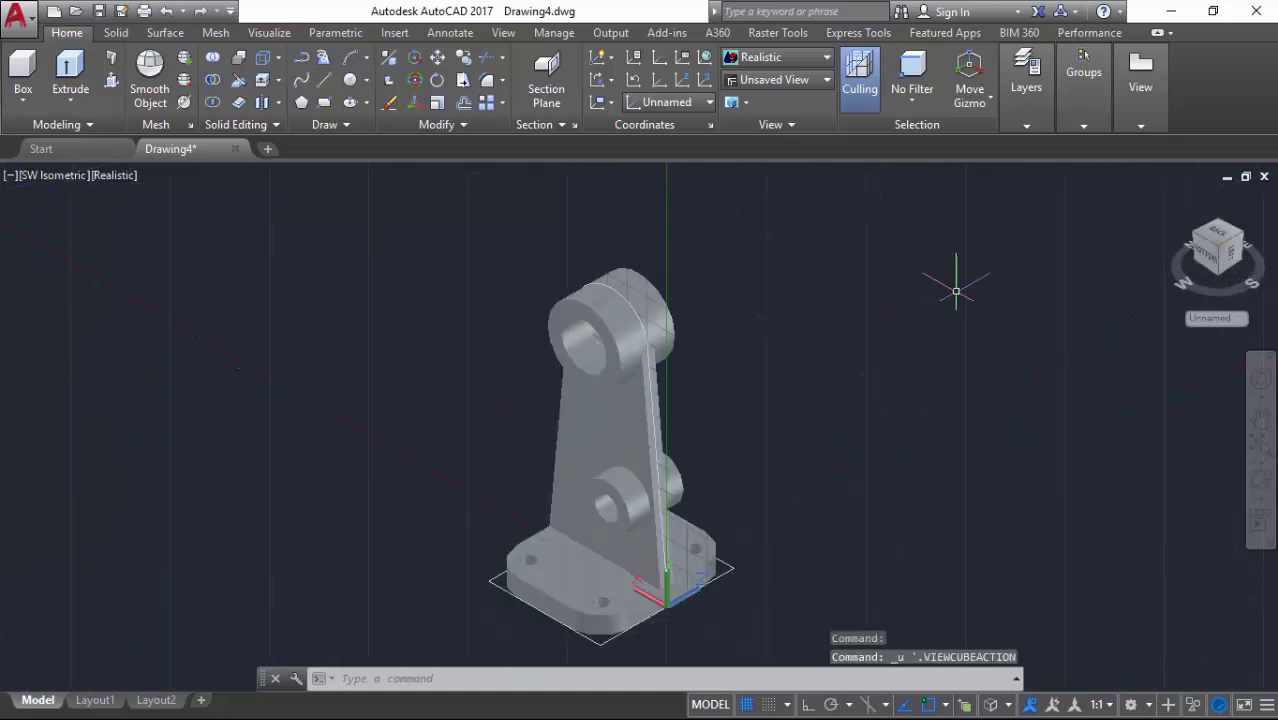
{"action": "left_click", "coordinate": [659, 84]}
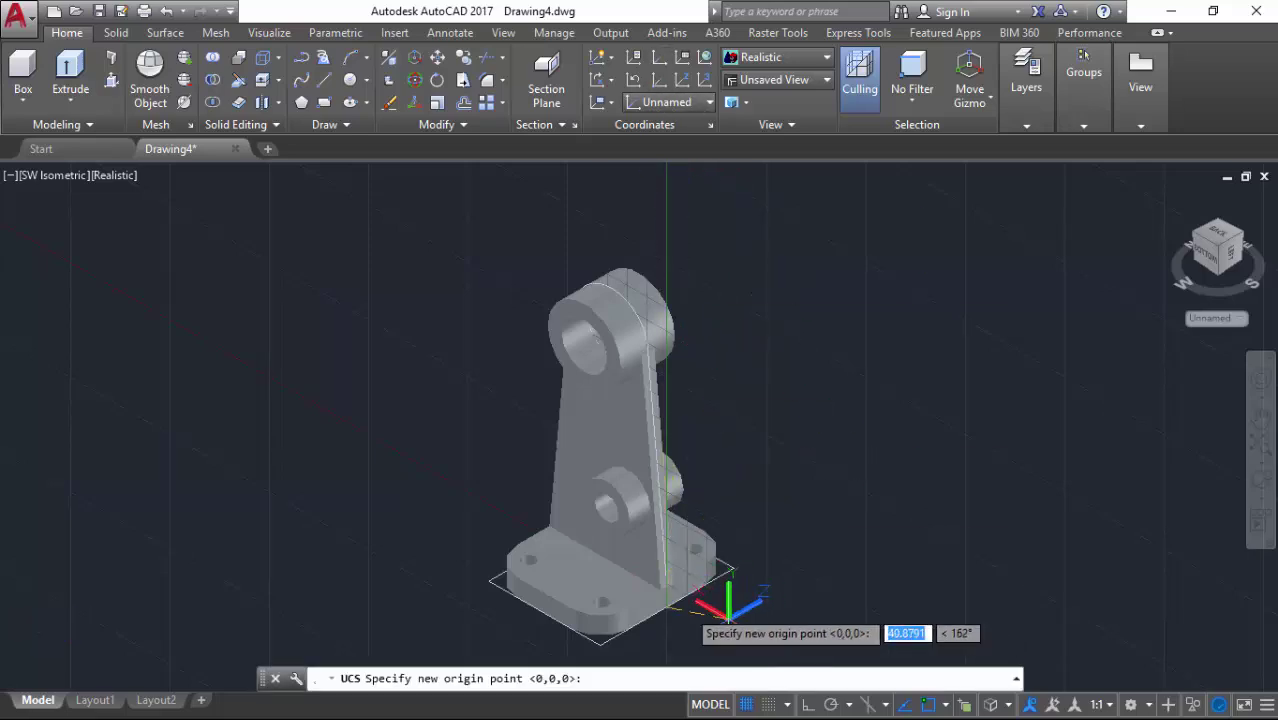
{"action": "left_click", "coordinate": [709, 626]}
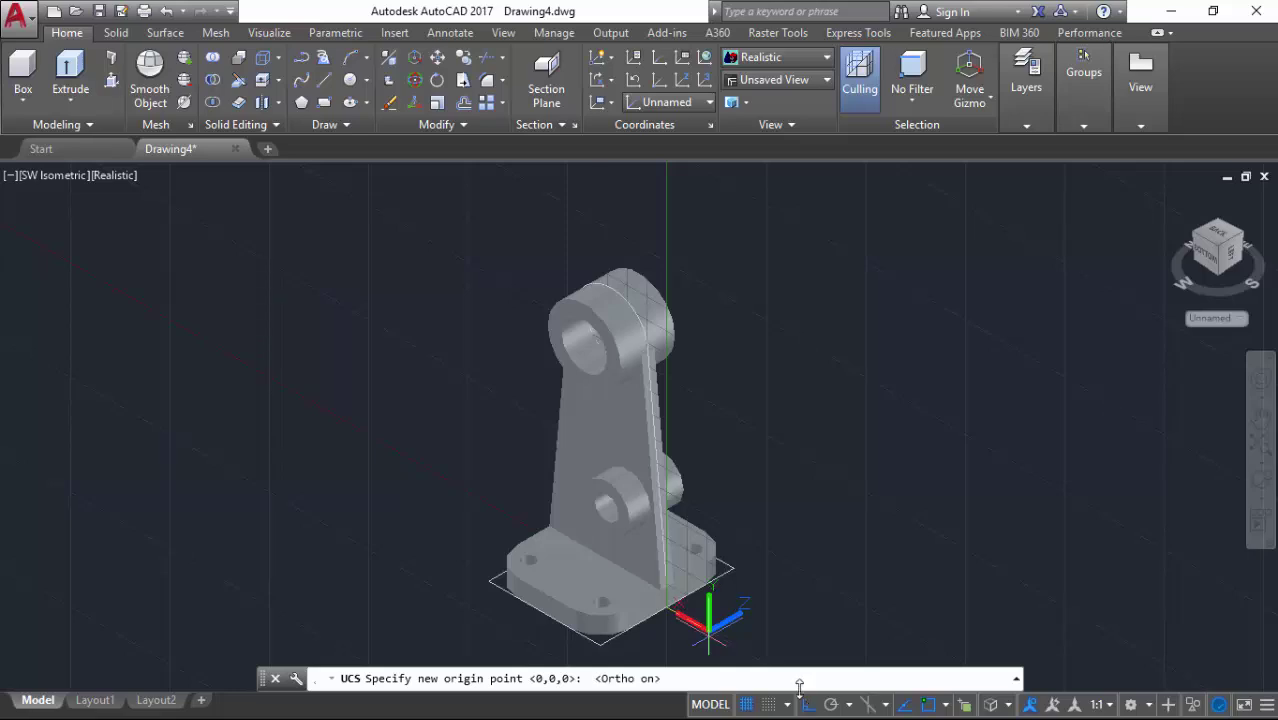
{"action": "type", "text": "35"}
{"action": "key", "text": "Return"}
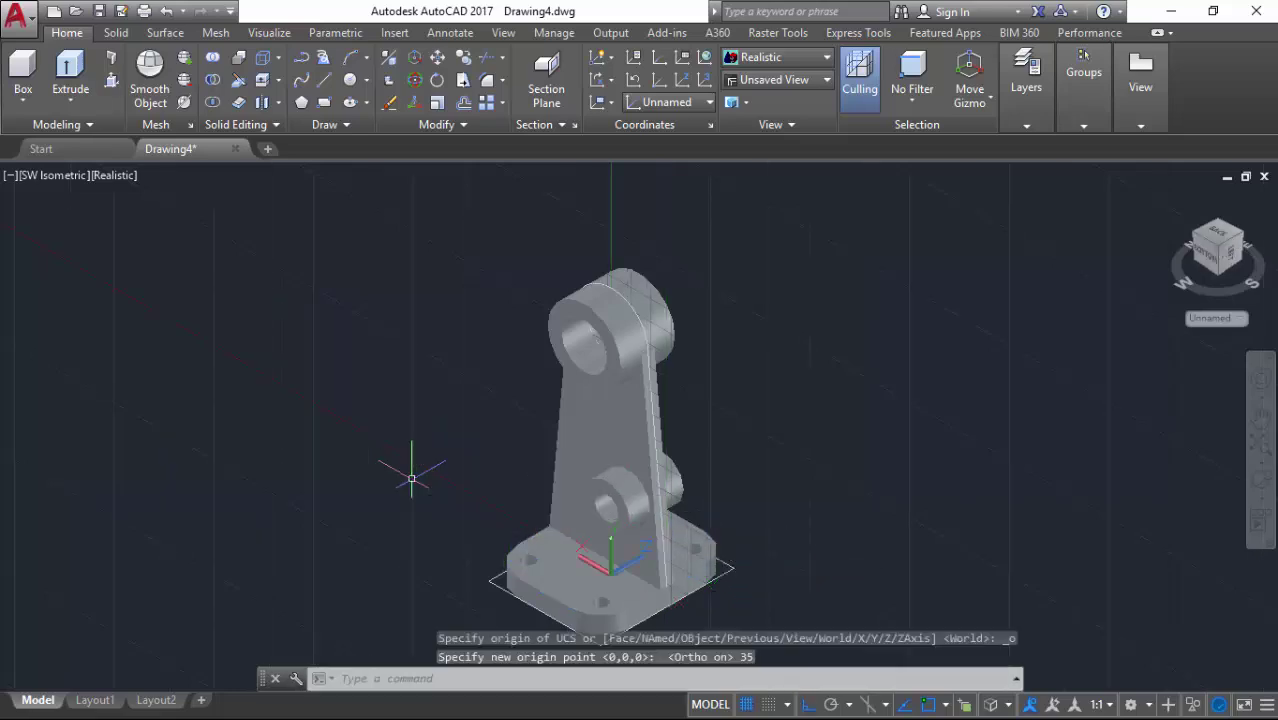
Step: Align the UCS to the upright side view of the bracket and set the visual style to 2D Wireframe
{"action": "left_click", "coordinate": [1240, 258]}
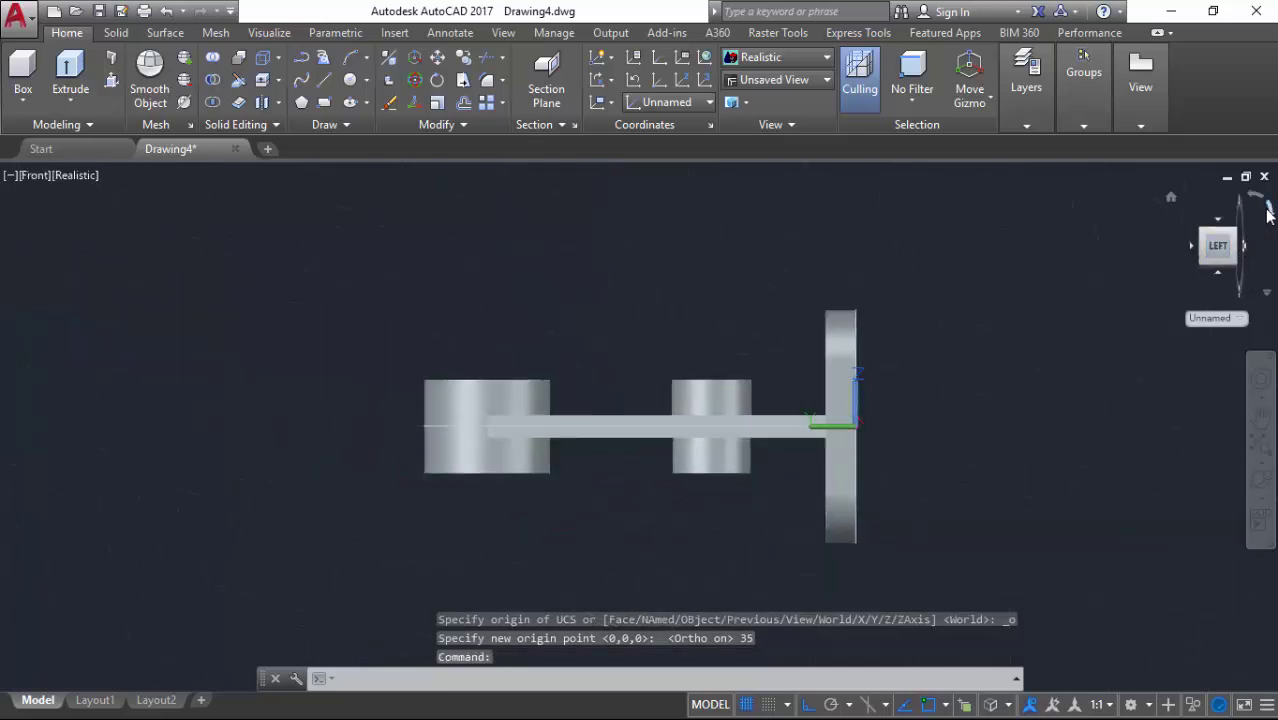
{"action": "left_click", "coordinate": [1267, 214]}
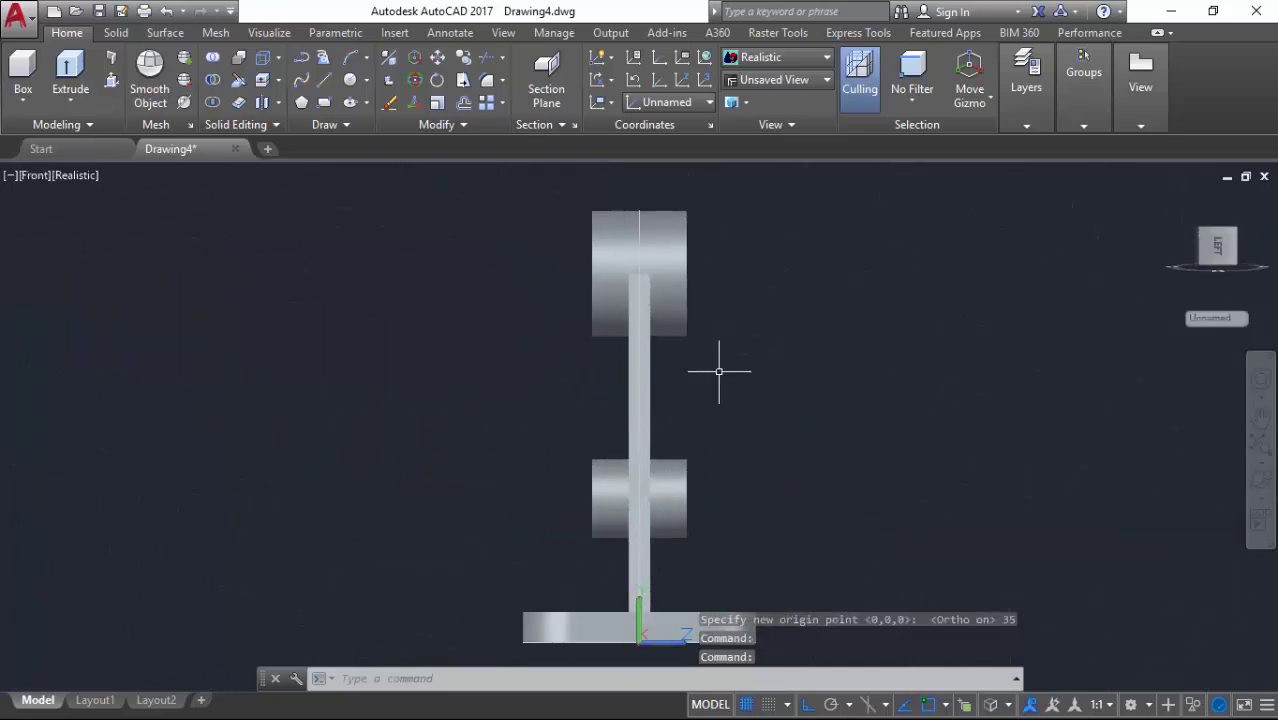
{"action": "left_click", "coordinate": [613, 103]}
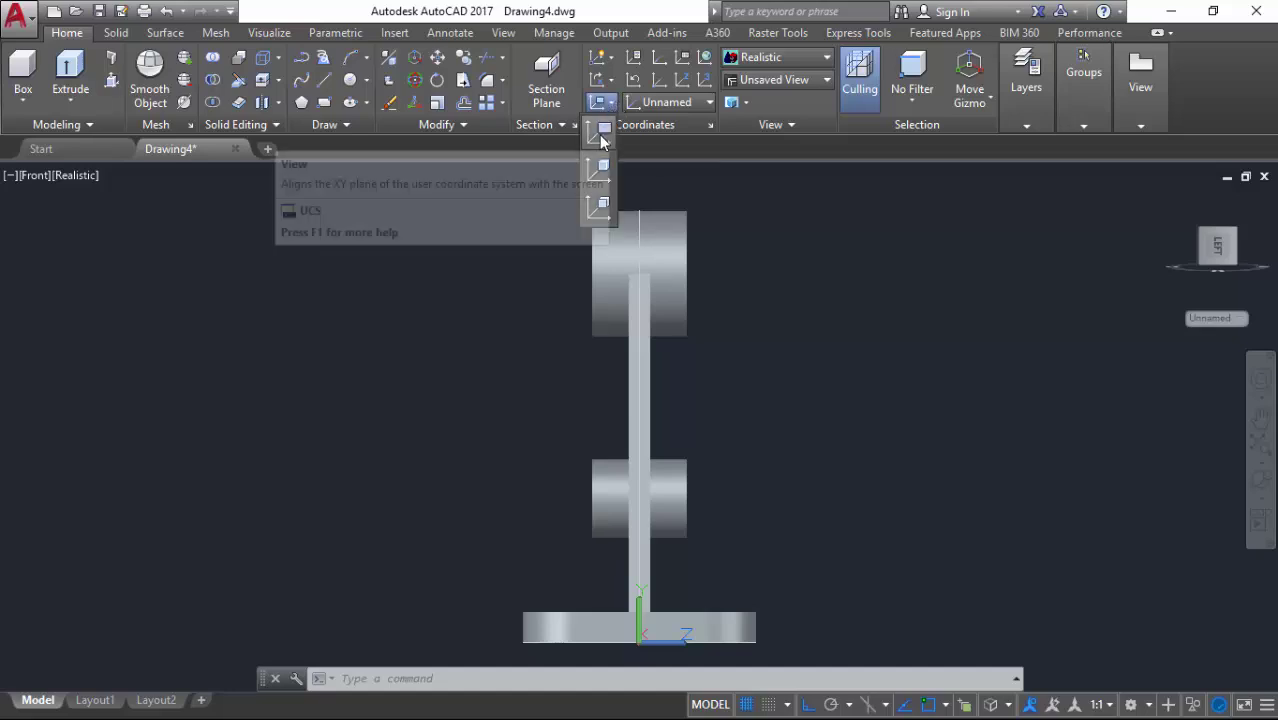
{"action": "left_click", "coordinate": [601, 140]}
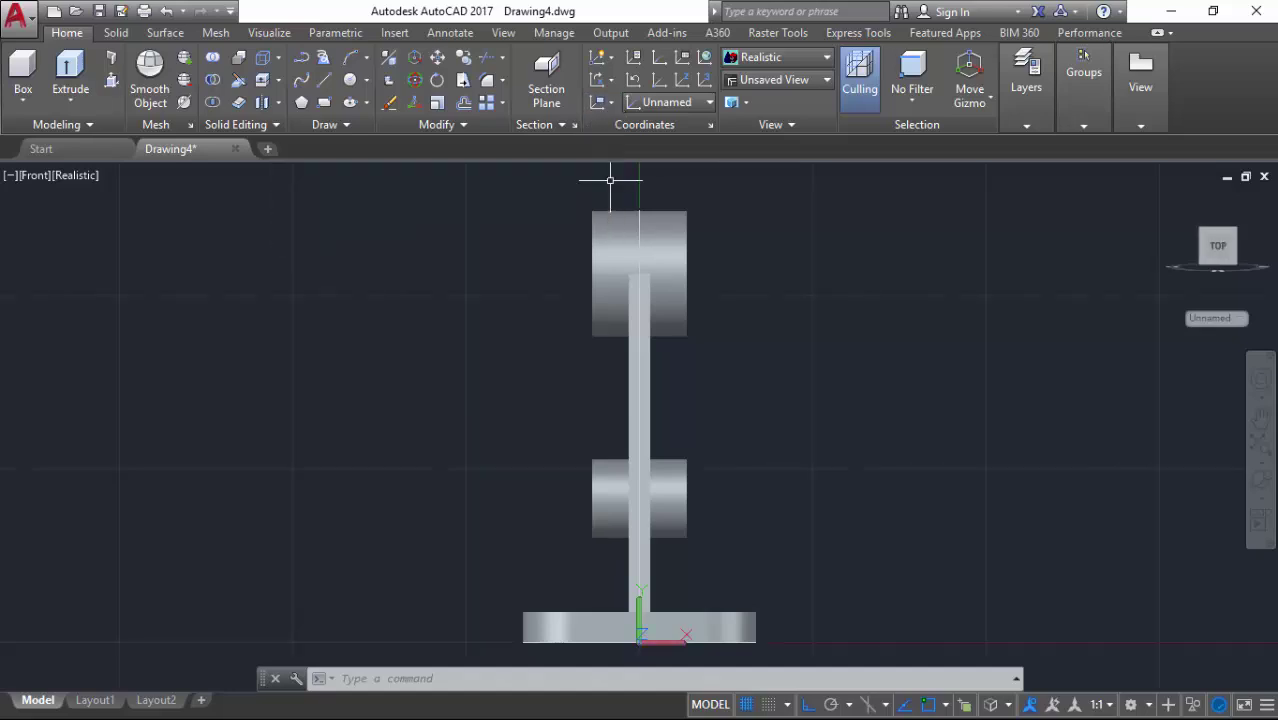
{"action": "left_click", "coordinate": [63, 178]}
{"action": "left_click", "coordinate": [105, 217]}
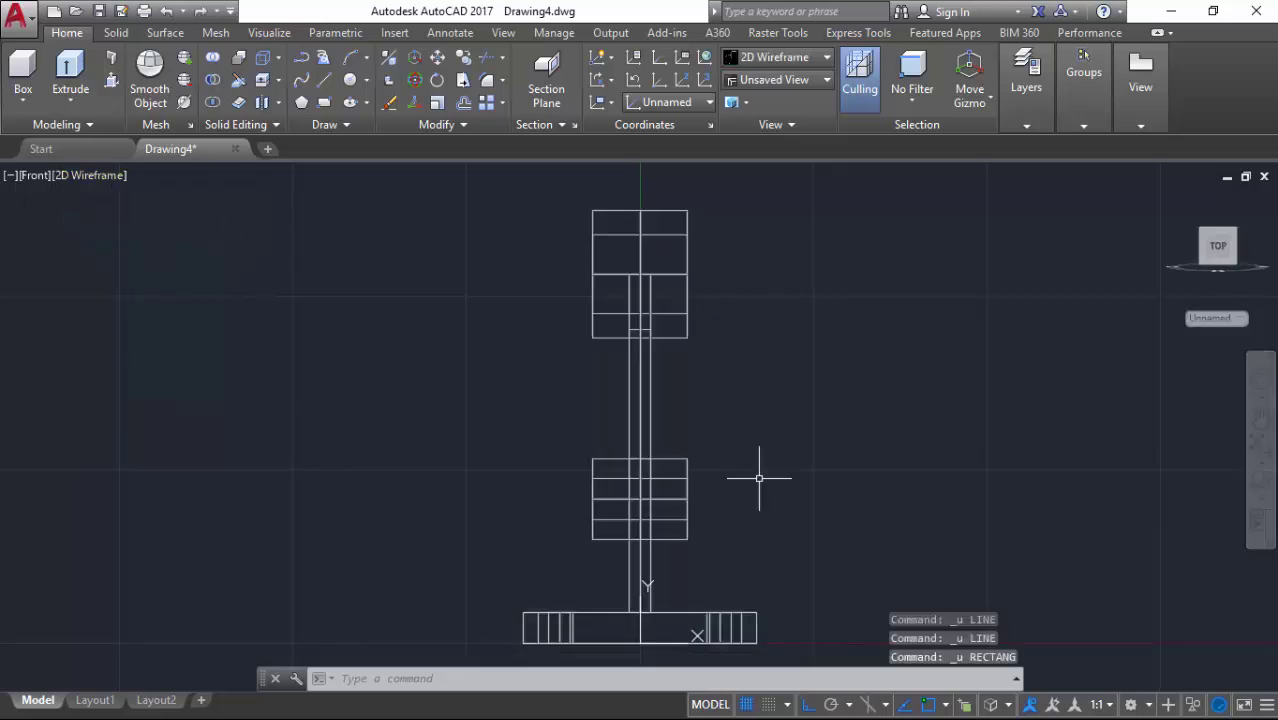
Step: Draw a tall narrow rectangle from 0,11 up to the underside of the upper boss, and undo the trim and line tried after it
{"action": "key", "text": "Return"}
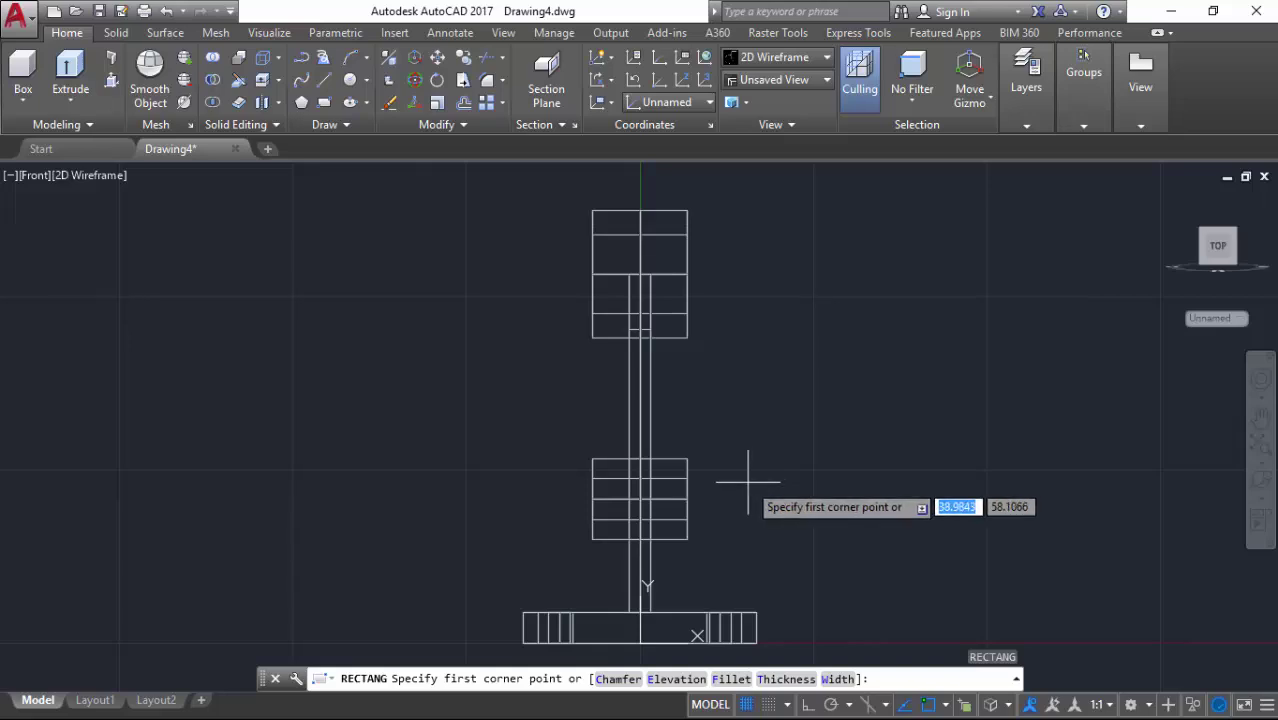
{"action": "key", "text": "Return"}
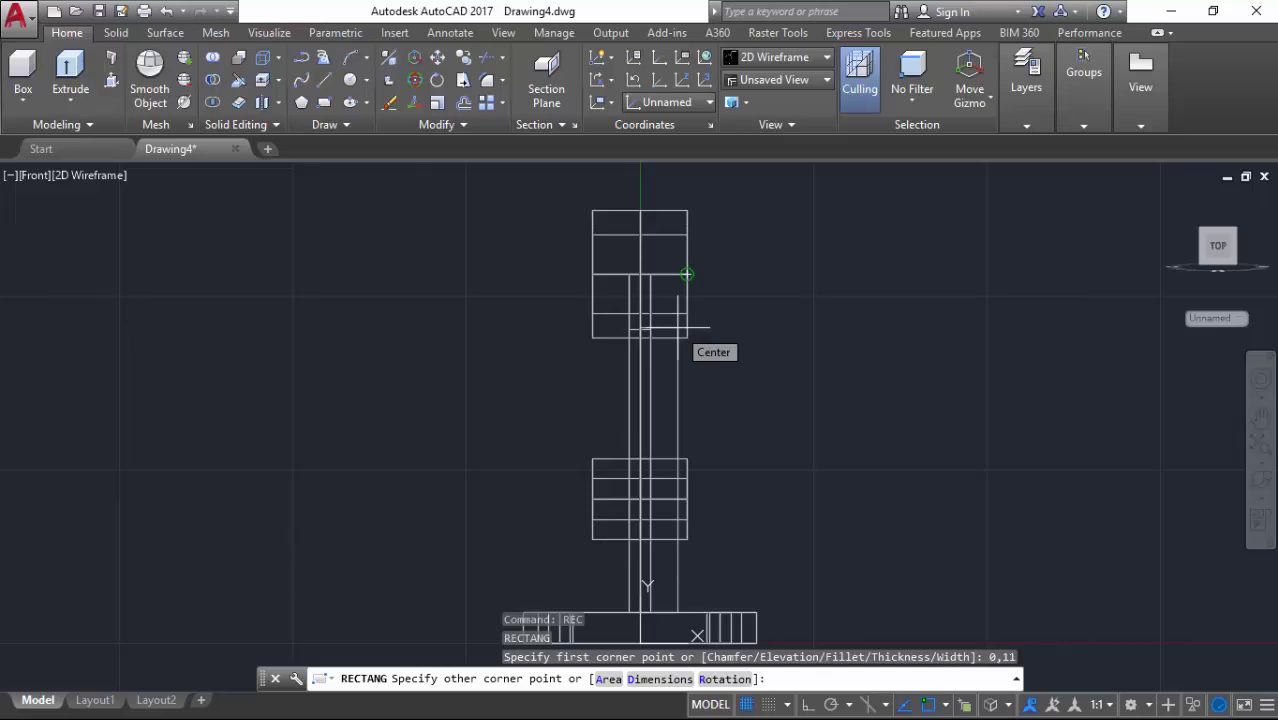
{"action": "key", "text": "Escape"}
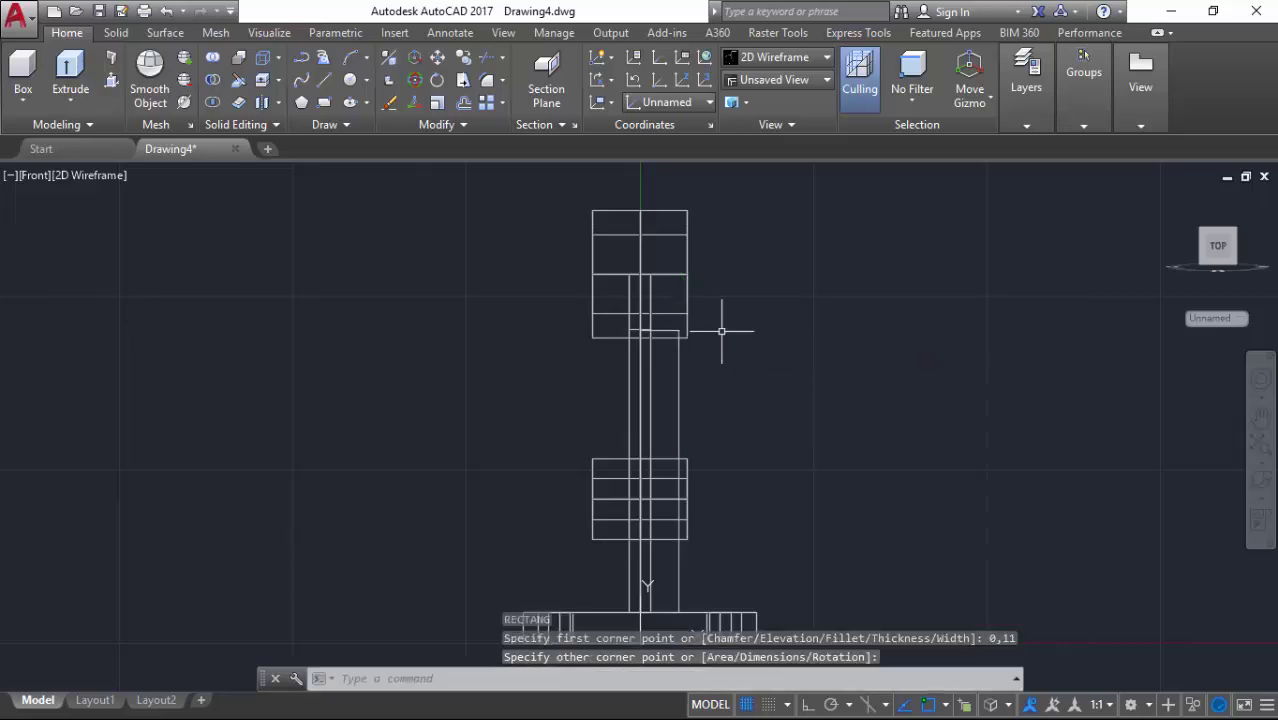
{"action": "key", "text": "ctrl+z"}
{"action": "key", "text": "ctrl+z"}
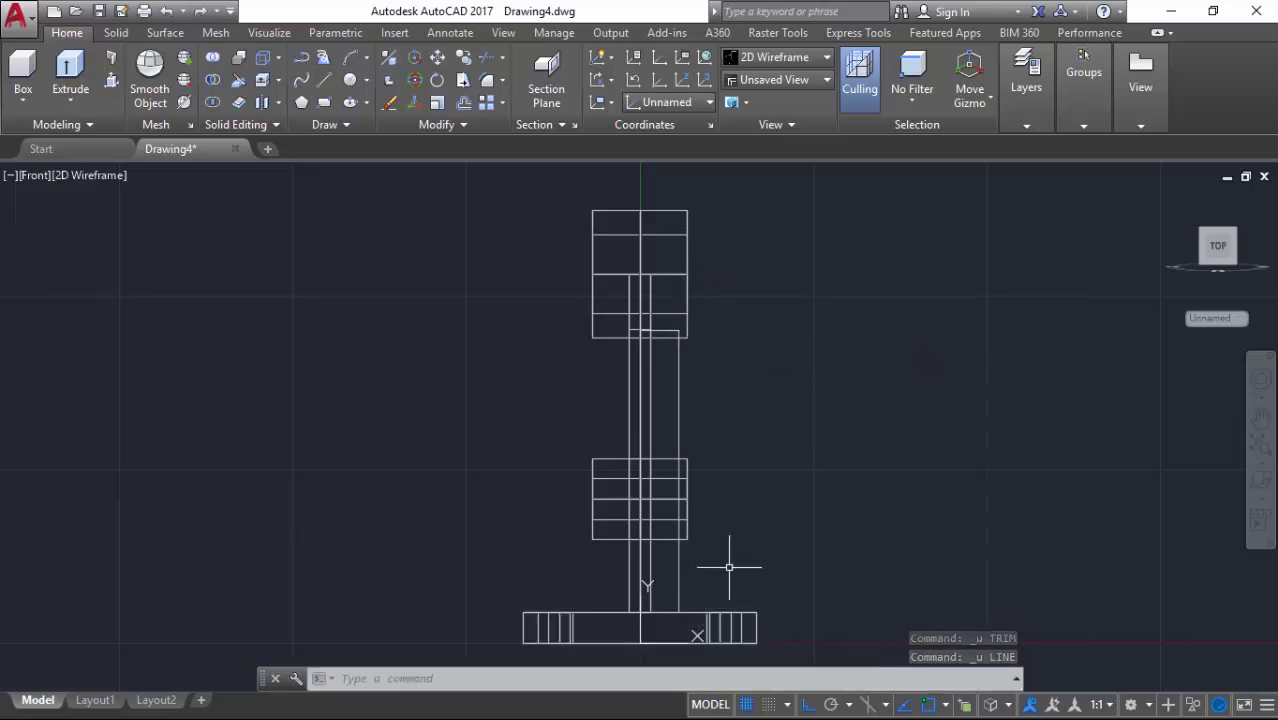
Step: Draw a 42 mm horizontal line from 0,11 along the base plate's top to its outer edge
{"action": "type", "text": "line"}
{"action": "key", "text": "Return"}
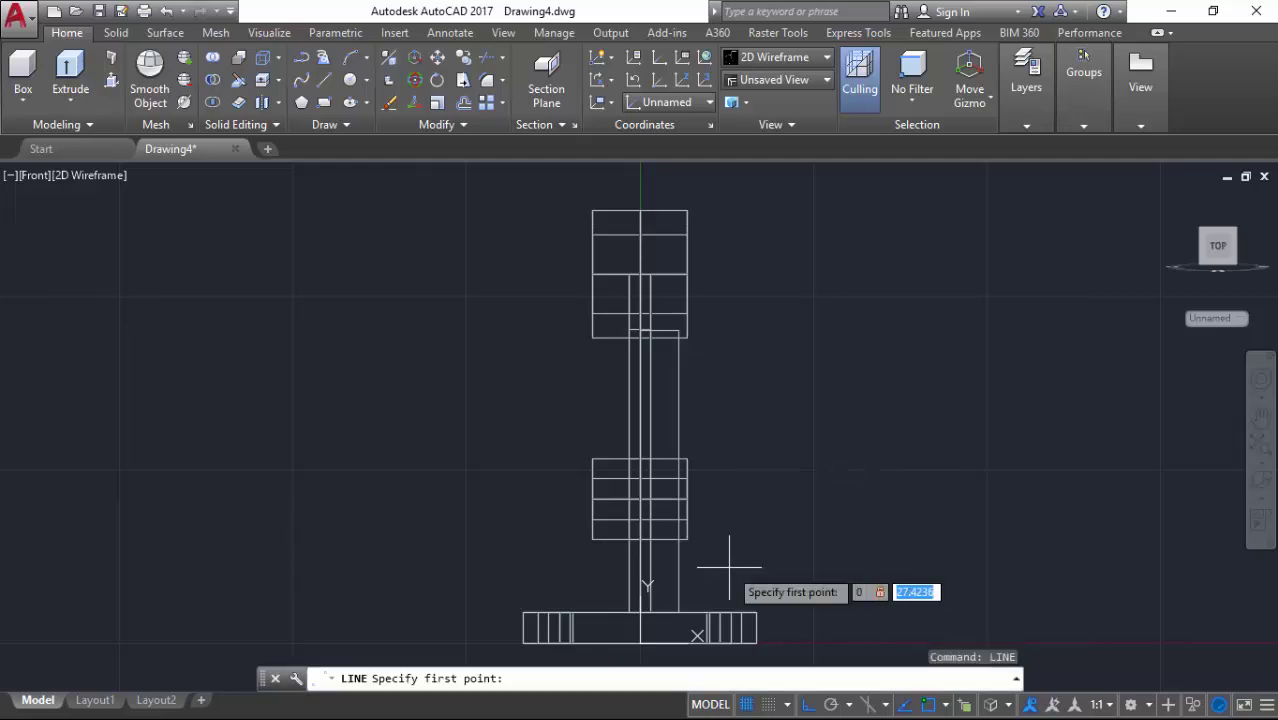
{"action": "type", "text": "0,11"}
{"action": "key", "text": "Return"}
{"action": "type", "text": "42"}
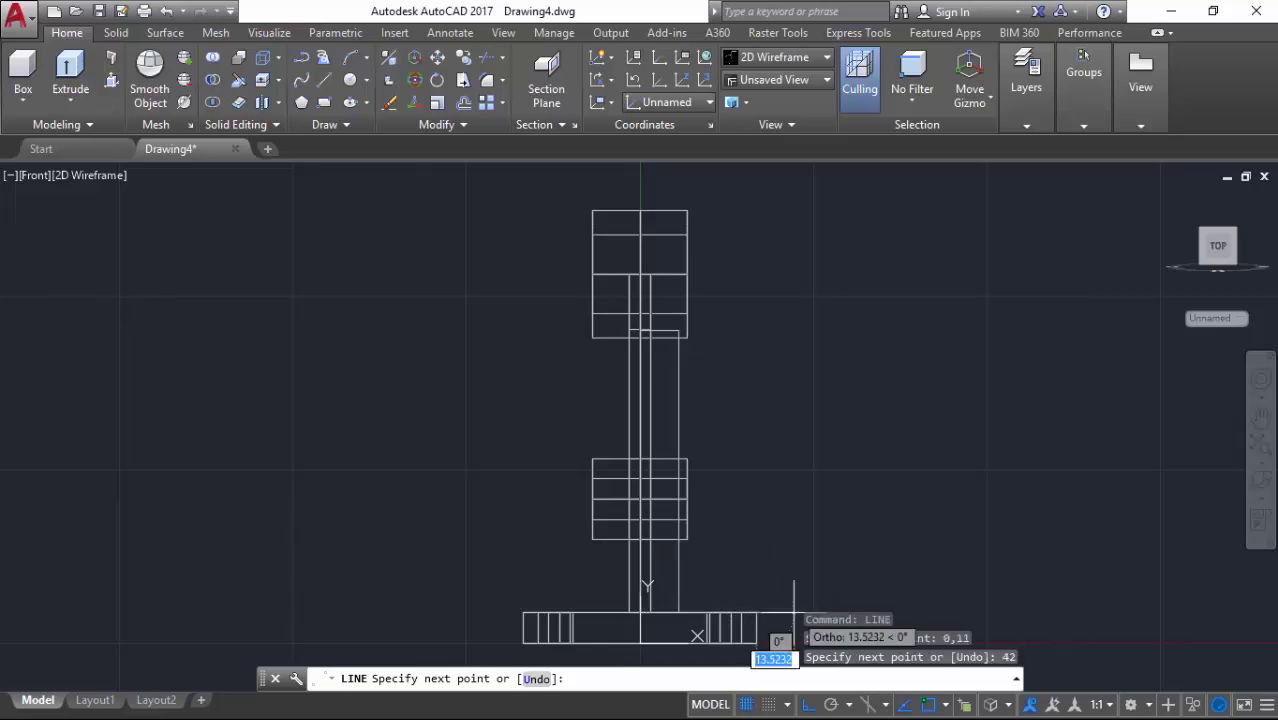
{"action": "key", "text": "Return"}
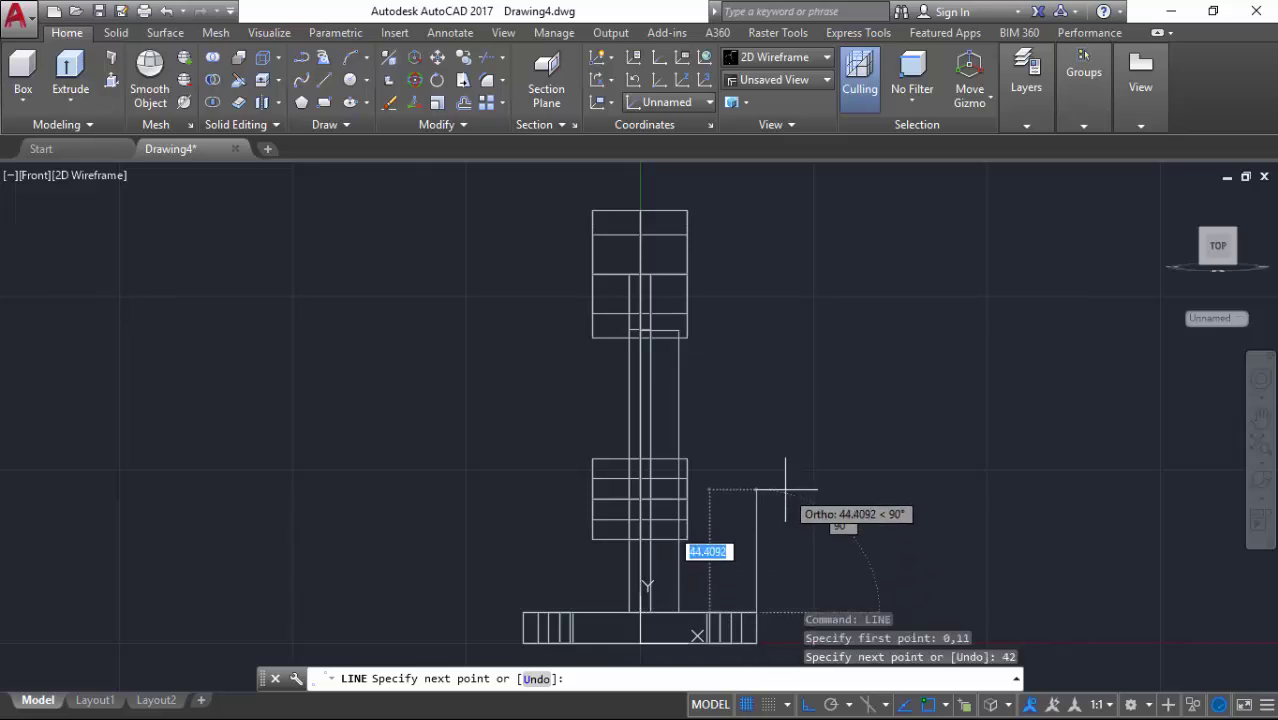
{"action": "key", "text": "ctrl+z"}
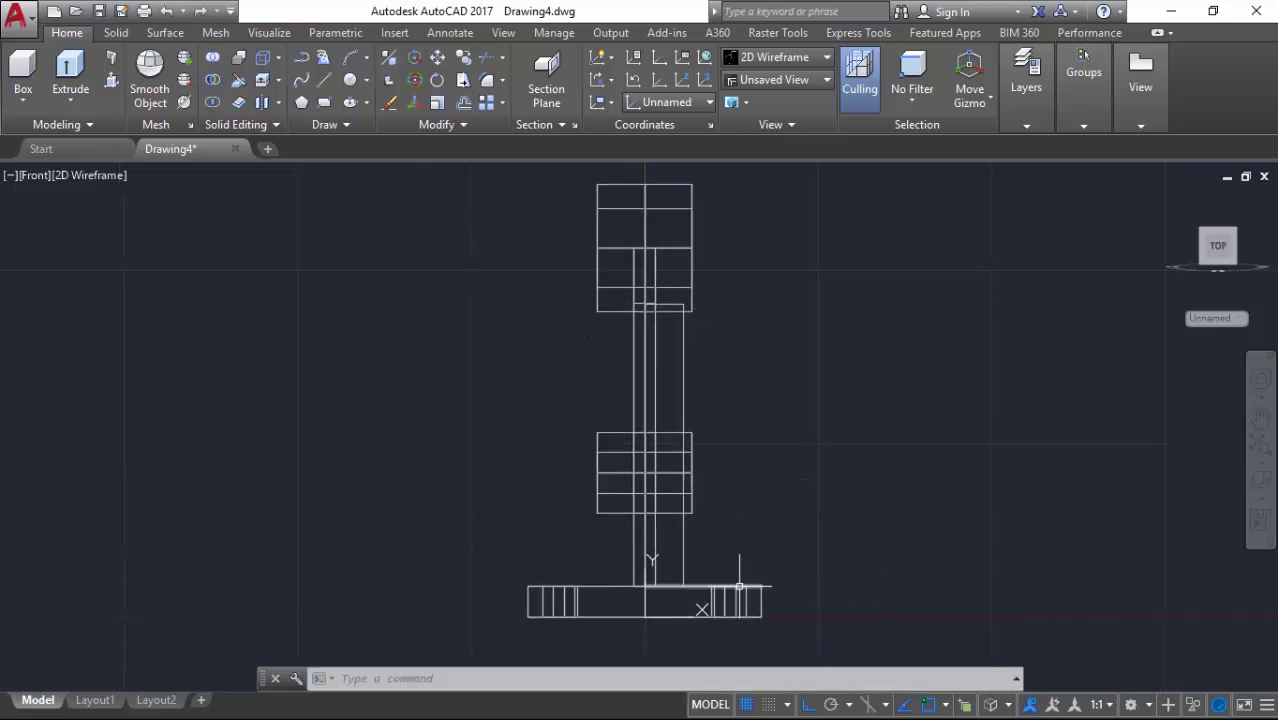
Step: Break the tall rectangle at its lower outer corner, and undo the fillet tried there
{"action": "key", "text": "Return"}
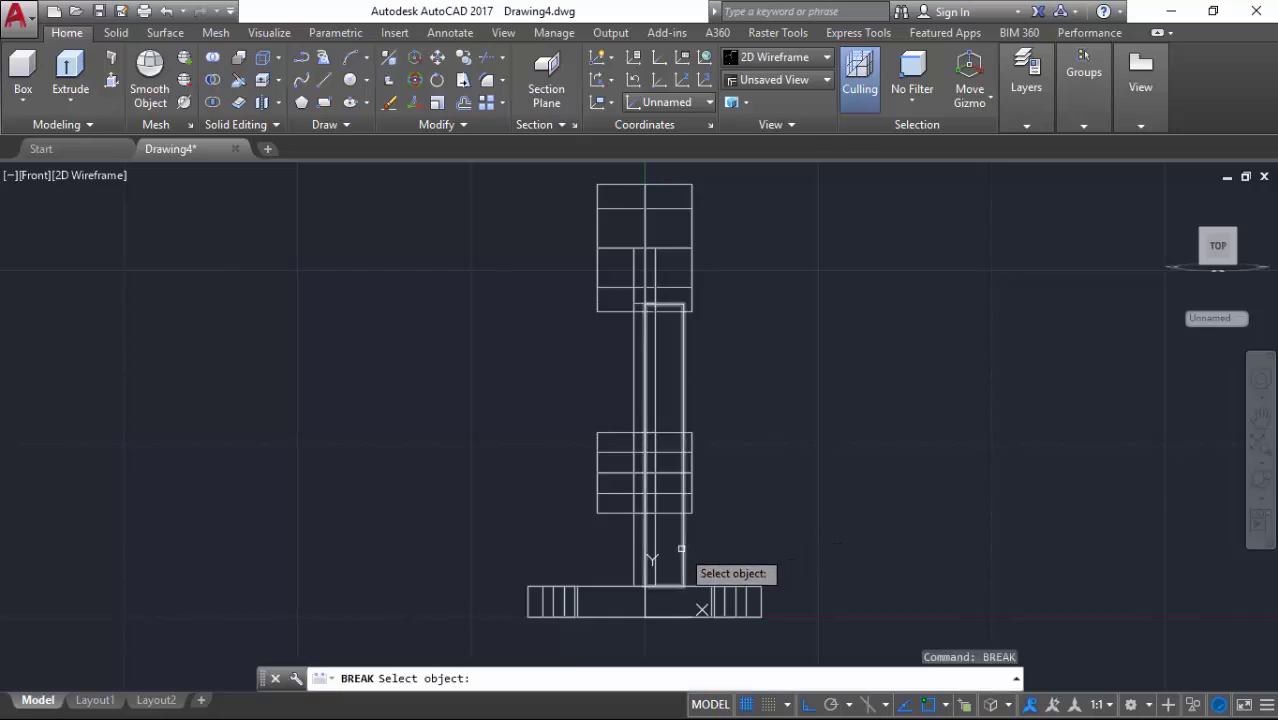
{"action": "left_click", "coordinate": [684, 585]}
{"action": "key", "text": "ctrl+z"}
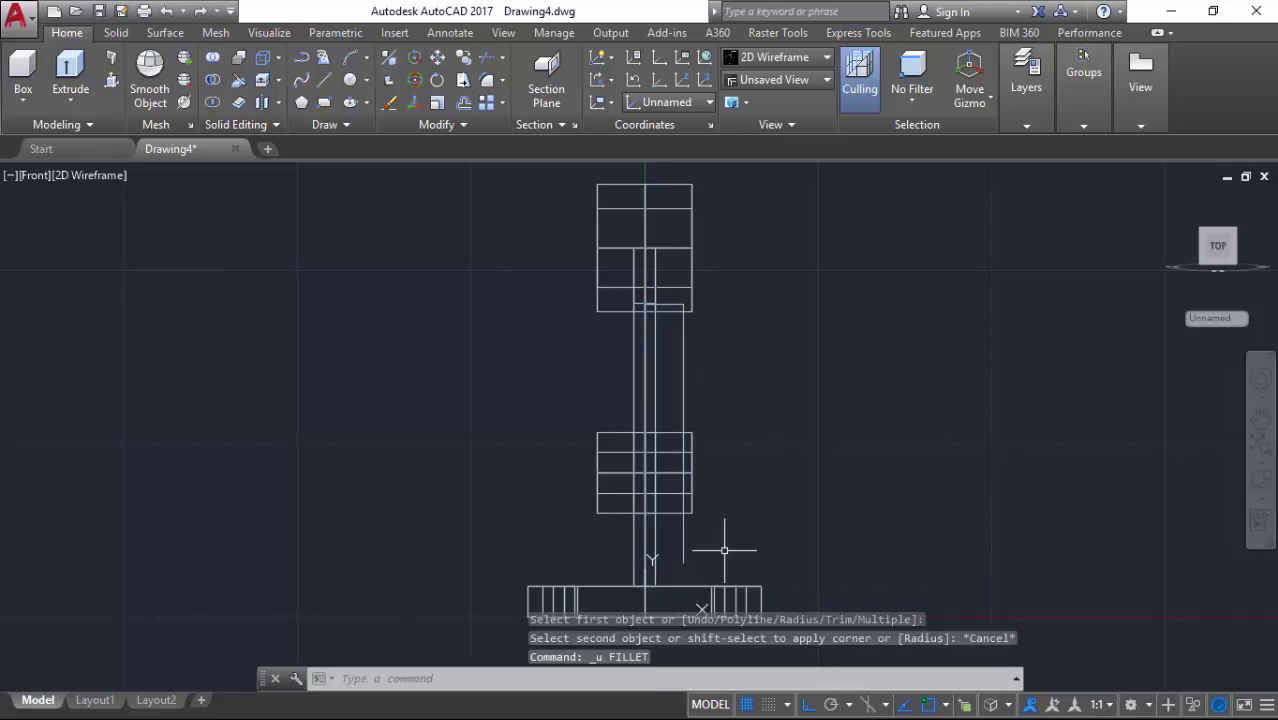
Step: Fillet the corner between the rib outline's outer vertical edge and the base plate line with a radius of 25
{"action": "key", "text": "Return"}
{"action": "key", "text": "Escape"}
{"action": "left_click", "coordinate": [495, 86]}
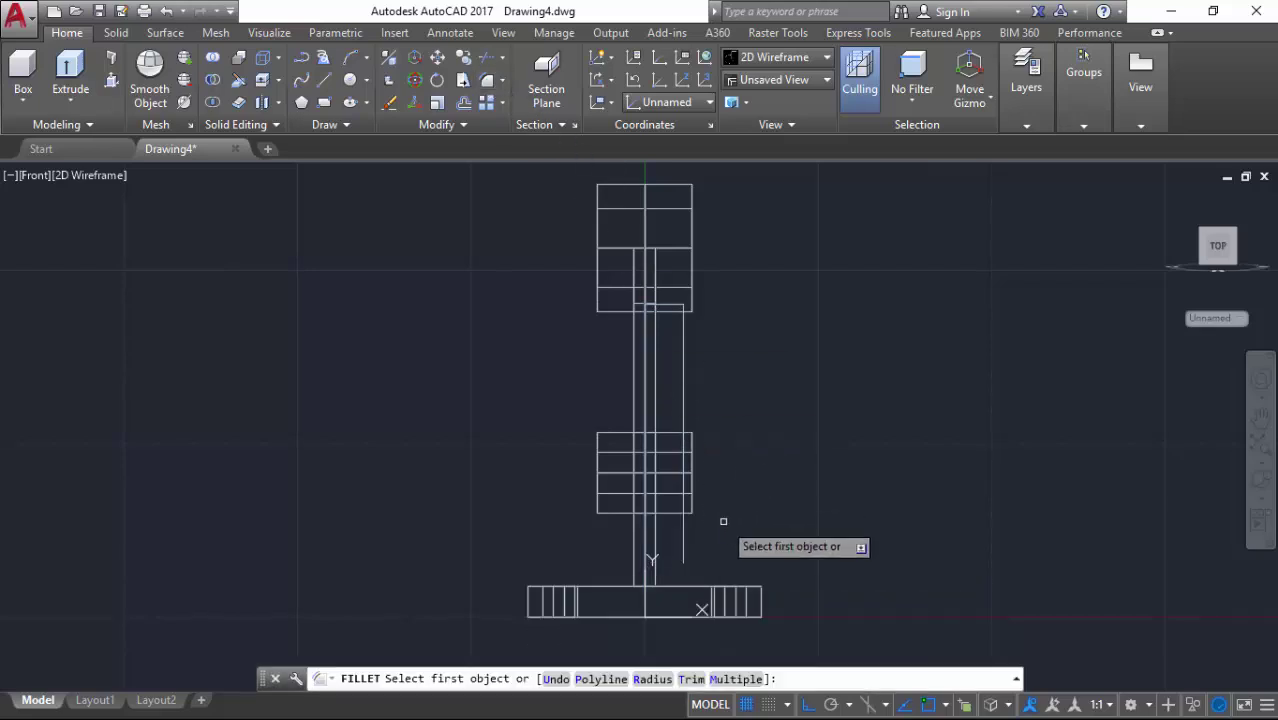
{"action": "left_click", "coordinate": [660, 680]}
{"action": "type", "text": "25"}
{"action": "key", "text": "Return"}
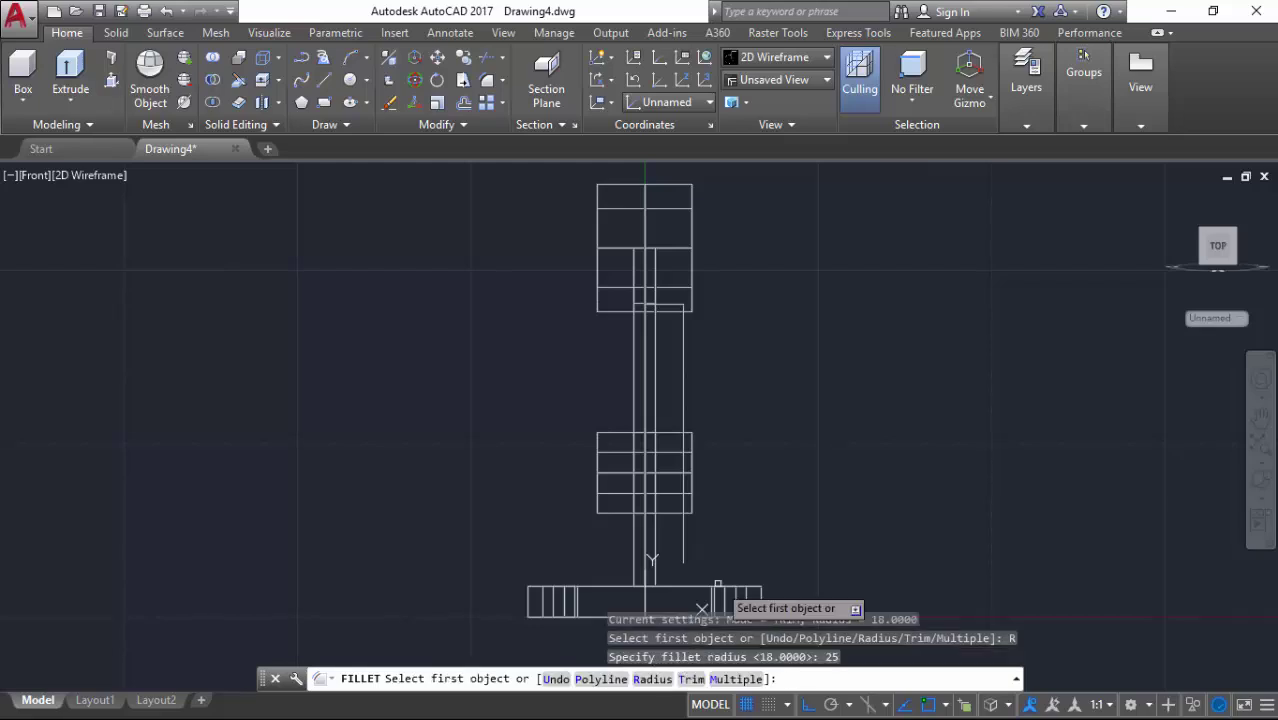
{"action": "left_click", "coordinate": [684, 555]}
{"action": "left_click", "coordinate": [738, 587]}
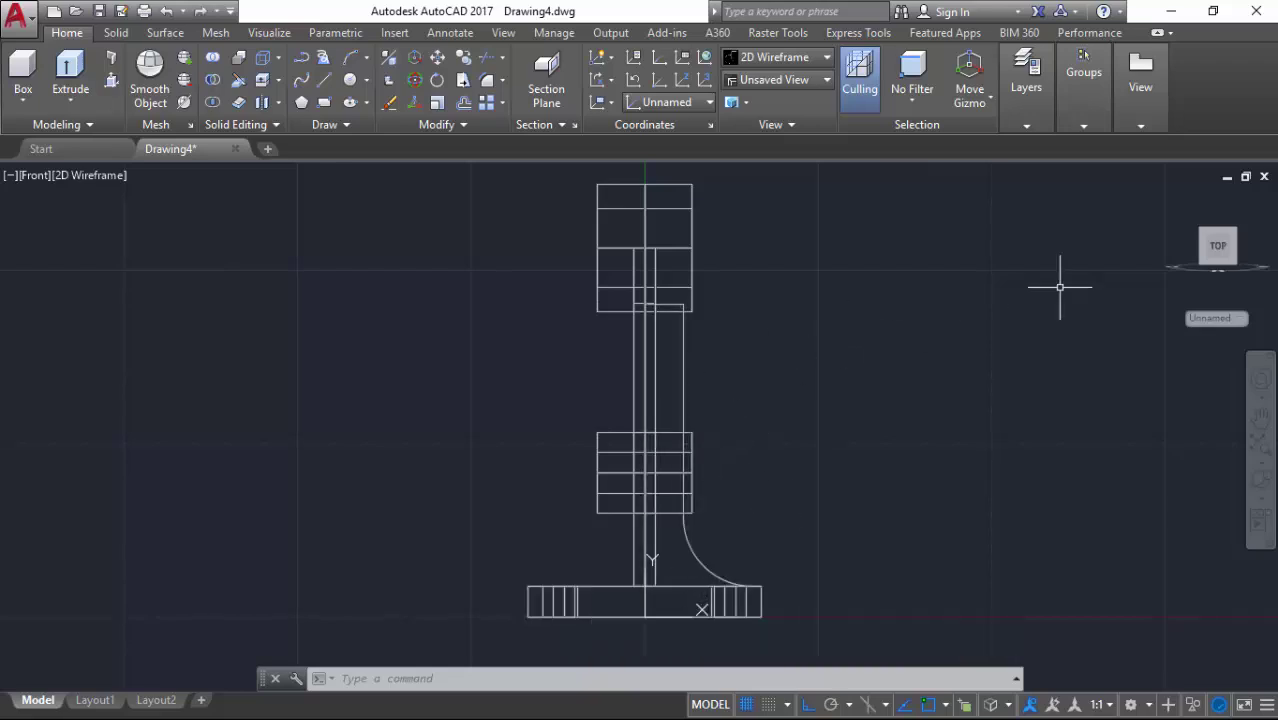
Step: Draw a line along the base plate's top from the fillet arc's lower end to the rib outline's inner lower corner
{"action": "left_click", "coordinate": [1256, 430]}
{"action": "left_click_drag", "start_coordinate": [842, 457], "coordinate": [779, 552]}
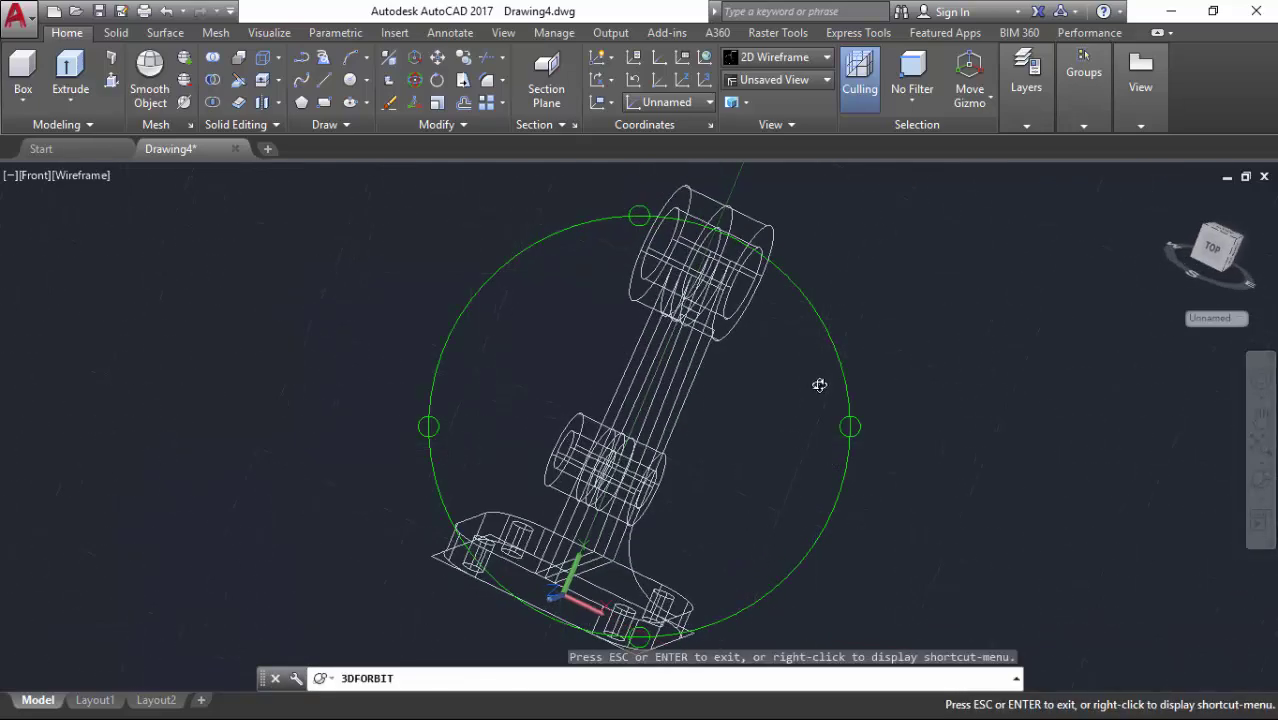
{"action": "left_click_drag", "start_coordinate": [792, 378], "coordinate": [774, 359]}
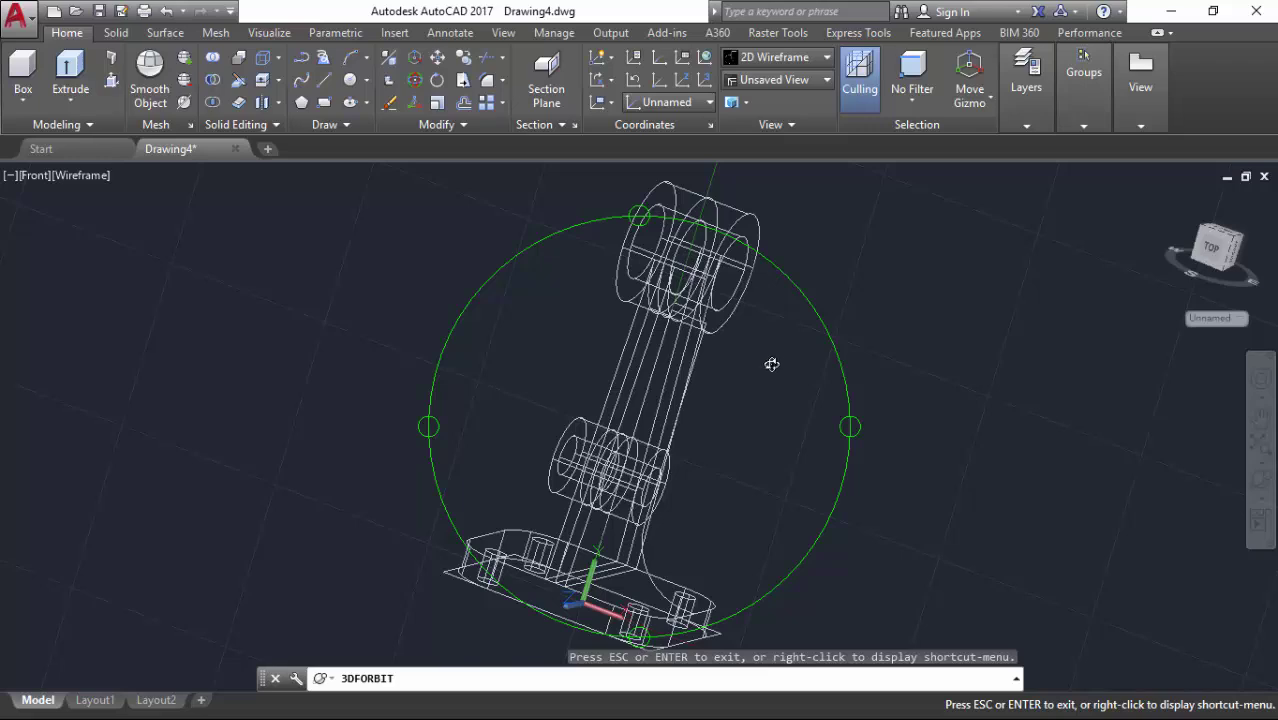
{"action": "key", "text": "Escape"}
{"action": "type", "text": "LINE"}
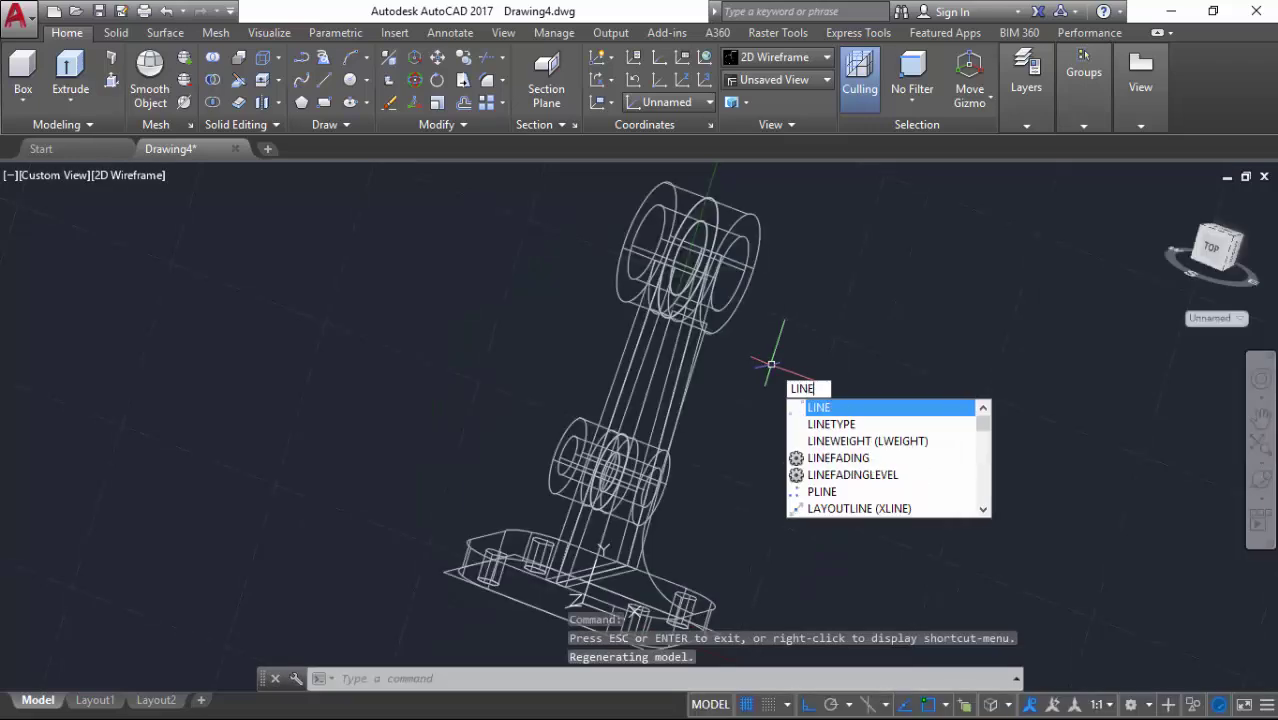
{"action": "key", "text": "Return"}
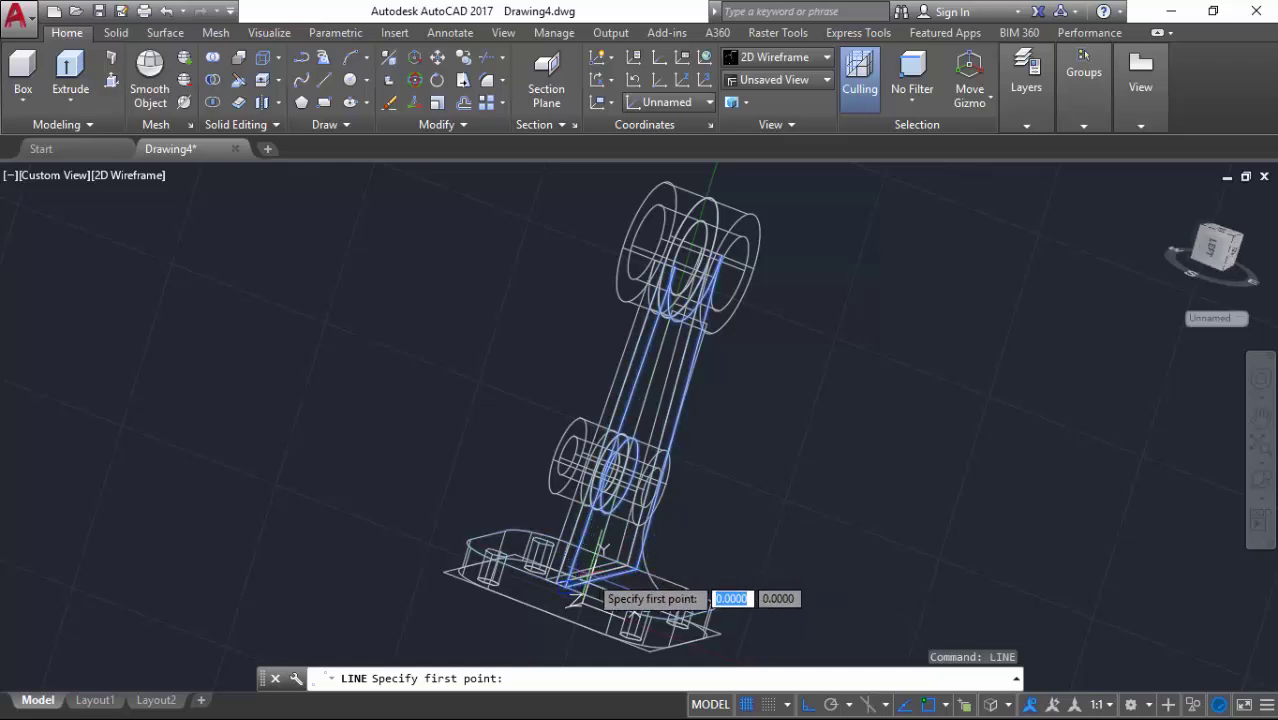
{"action": "type", "text": "'orthomode"}
{"action": "key", "text": "Return"}
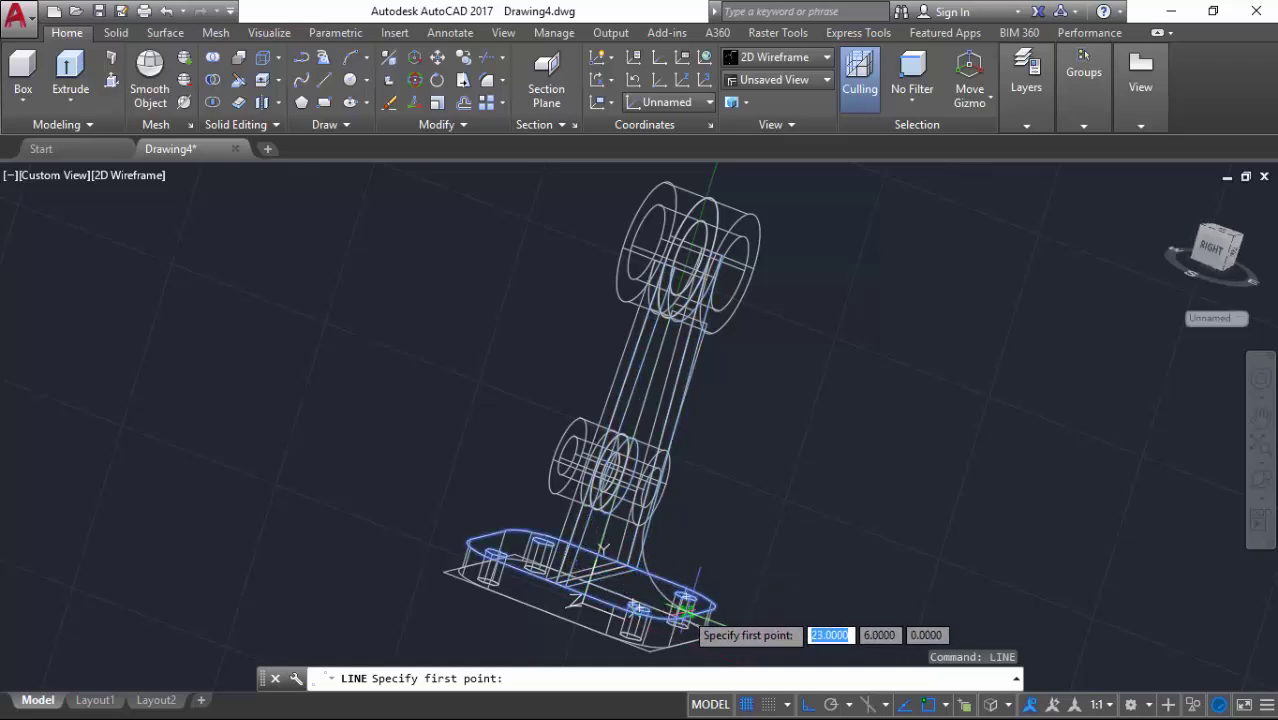
{"action": "type", "text": "0"}
{"action": "key", "text": "Return"}
{"action": "right_click", "coordinate": [688, 601], "text": "shift"}
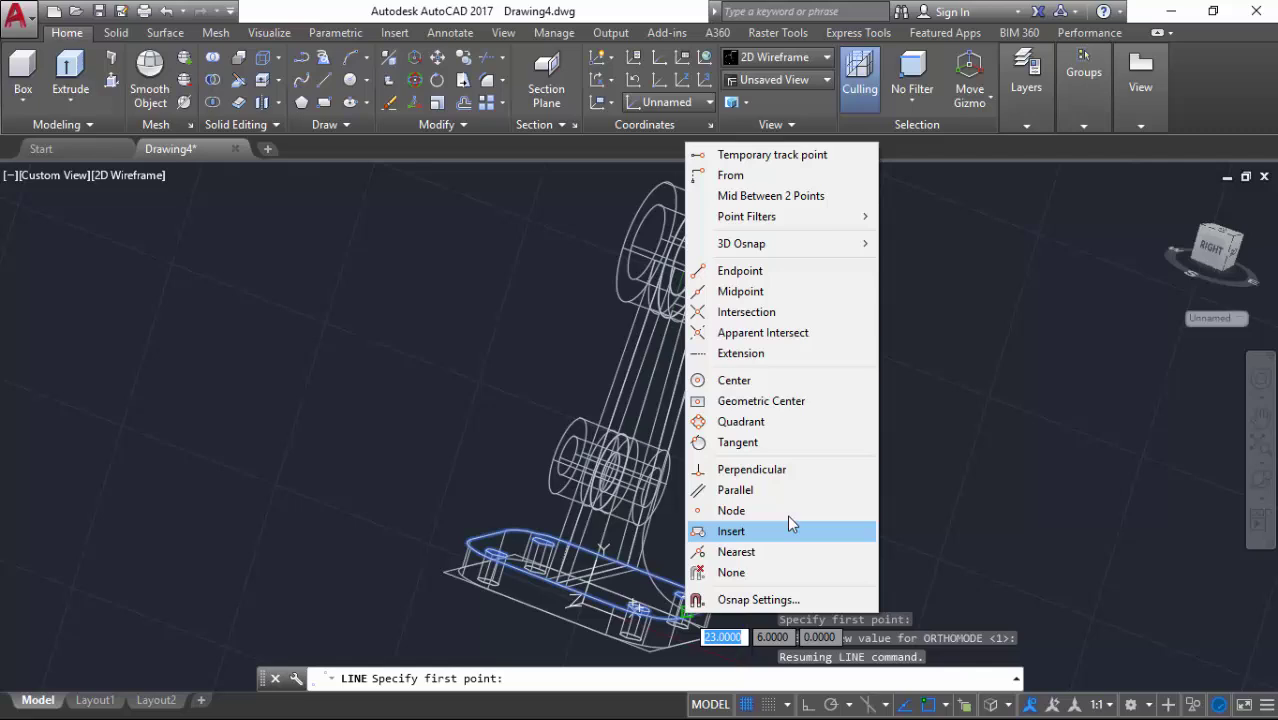
{"action": "left_click", "coordinate": [787, 272]}
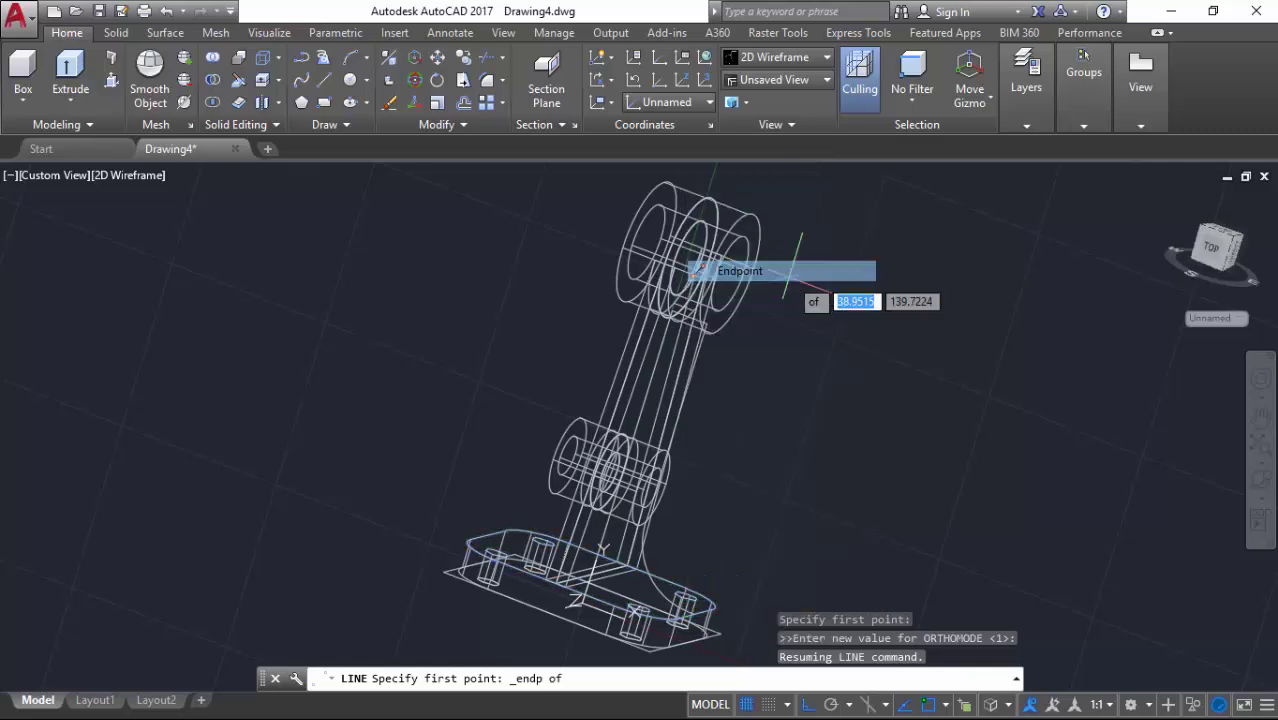
{"action": "left_click", "coordinate": [693, 608]}
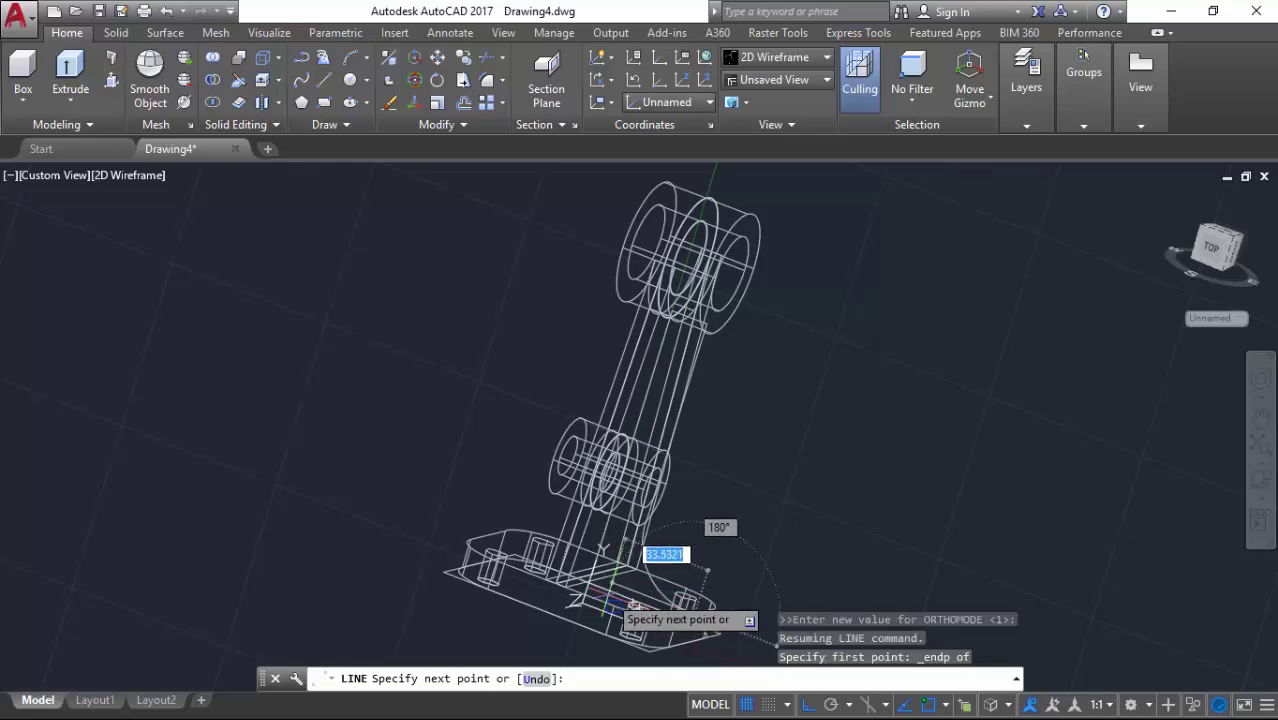
{"action": "left_click", "coordinate": [603, 550]}
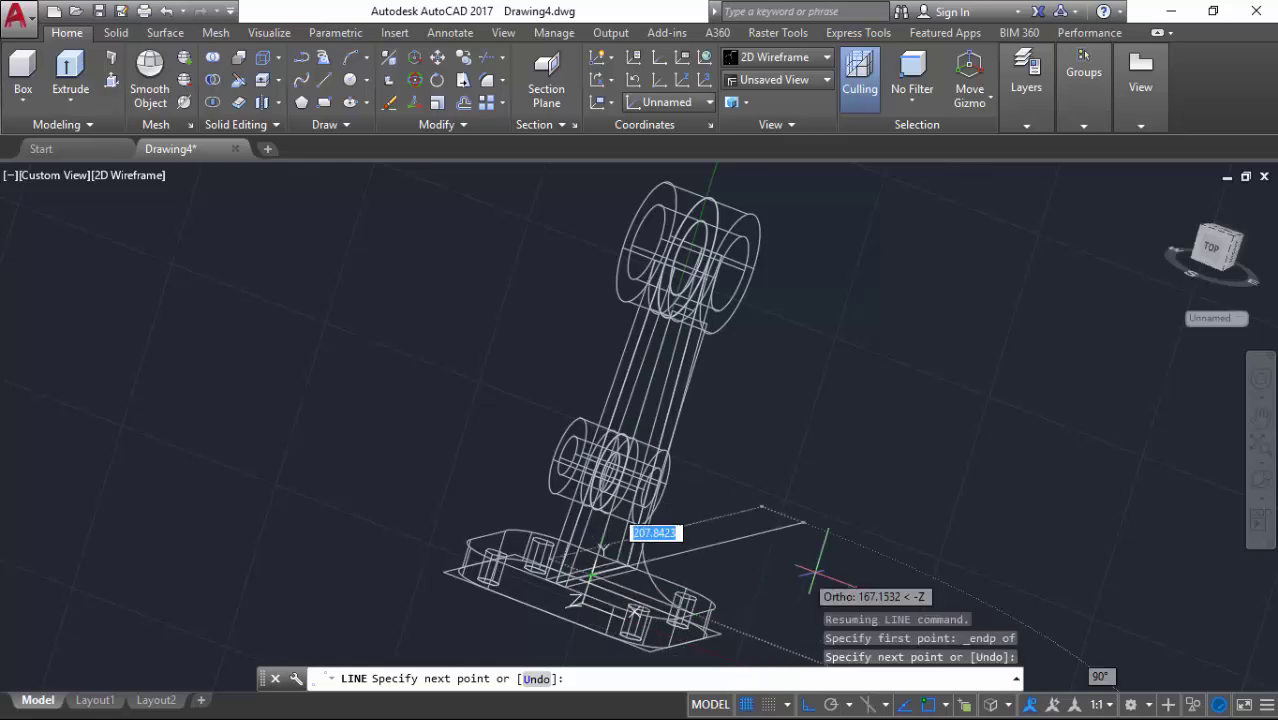
{"action": "key", "text": "Escape"}
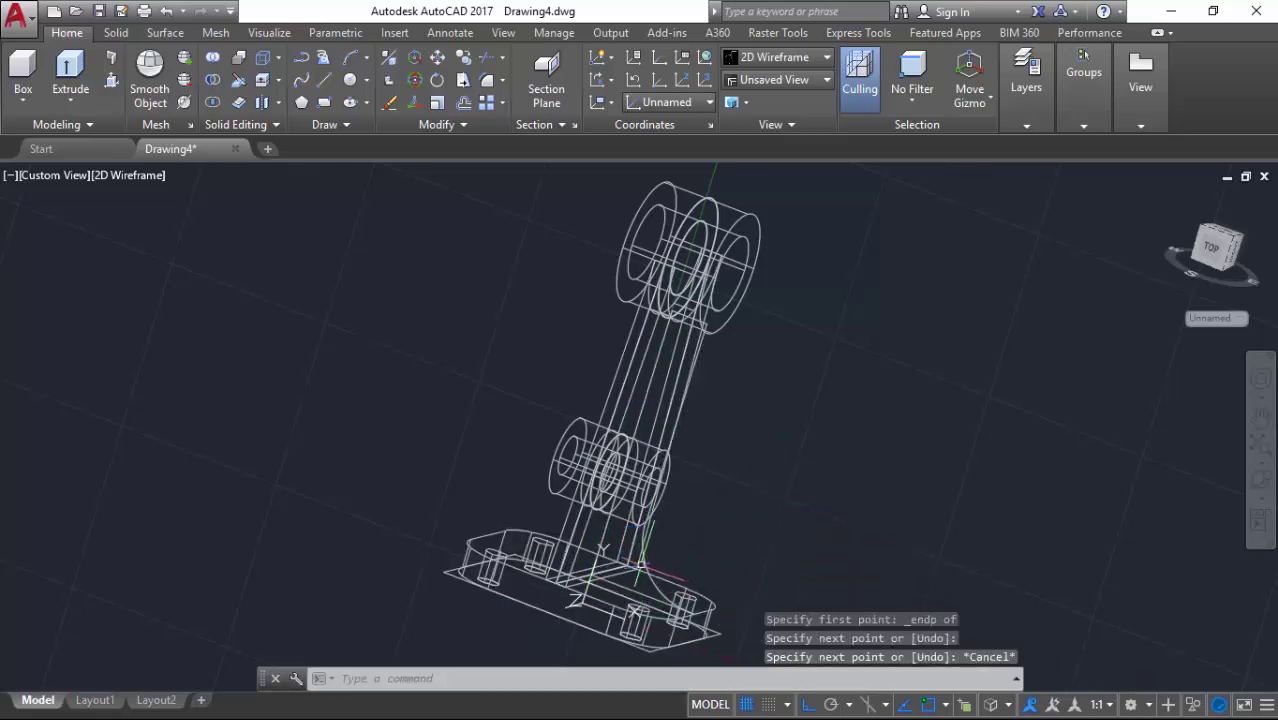
Step: Join the new base line with the filleted rib outline into one closed profile
{"action": "type", "text": "l"}
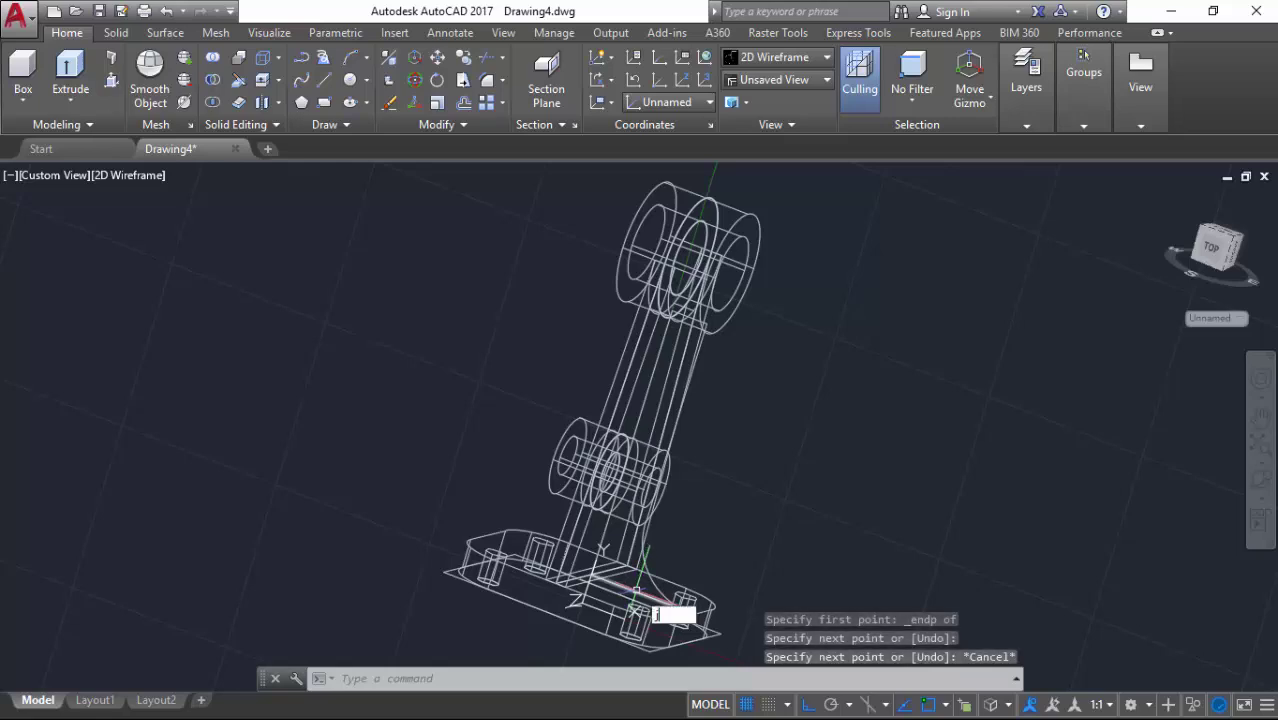
{"action": "key", "text": "Return"}
{"action": "left_click", "coordinate": [636, 600]}
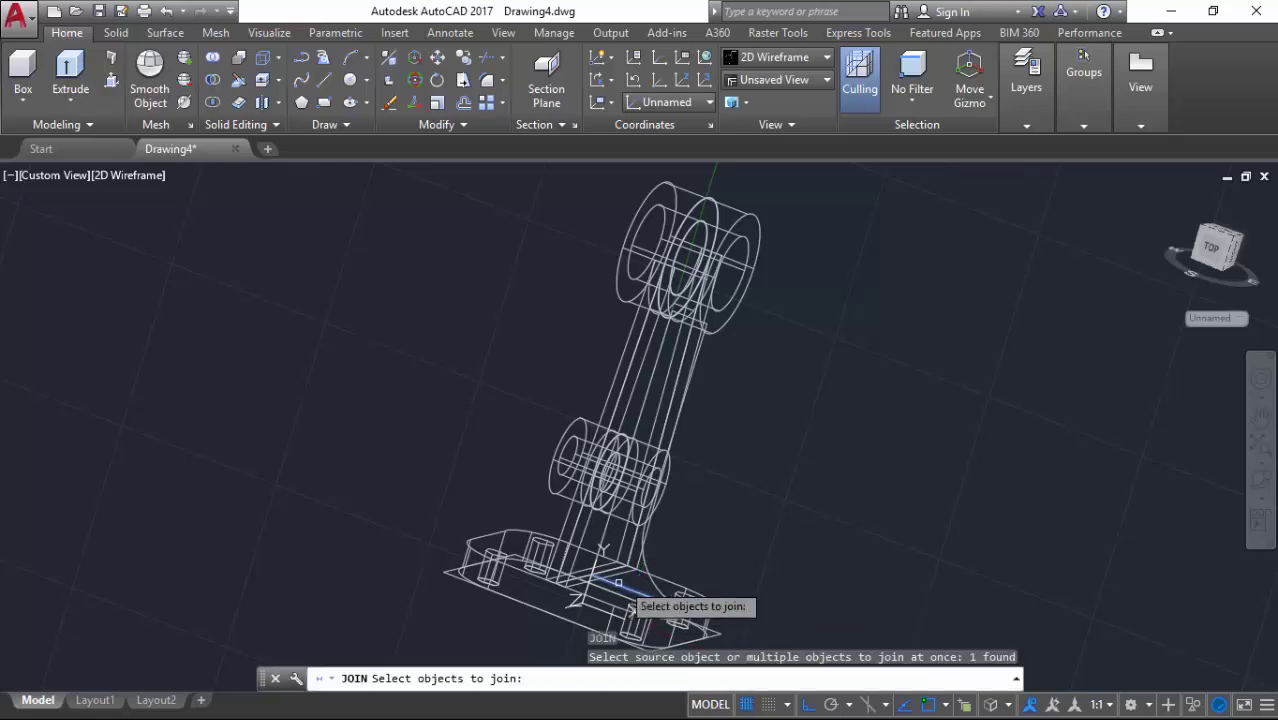
{"action": "left_click", "coordinate": [657, 566]}
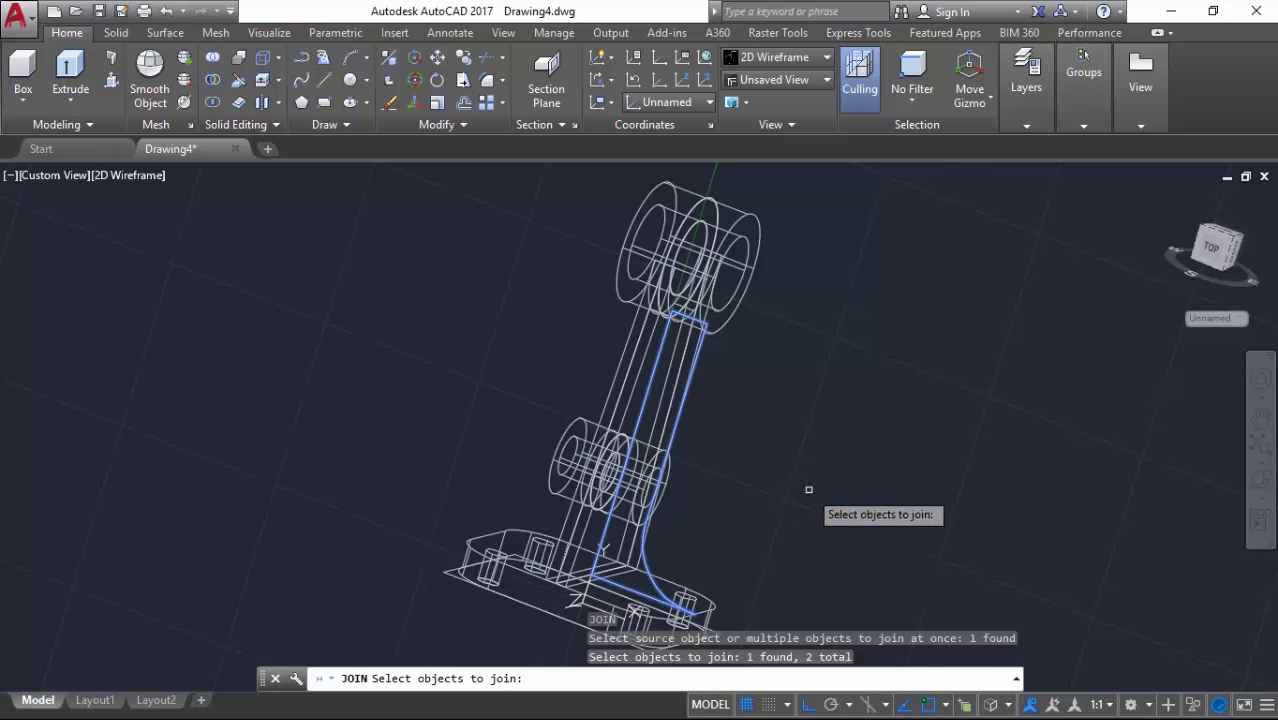
{"action": "key", "text": "Return"}
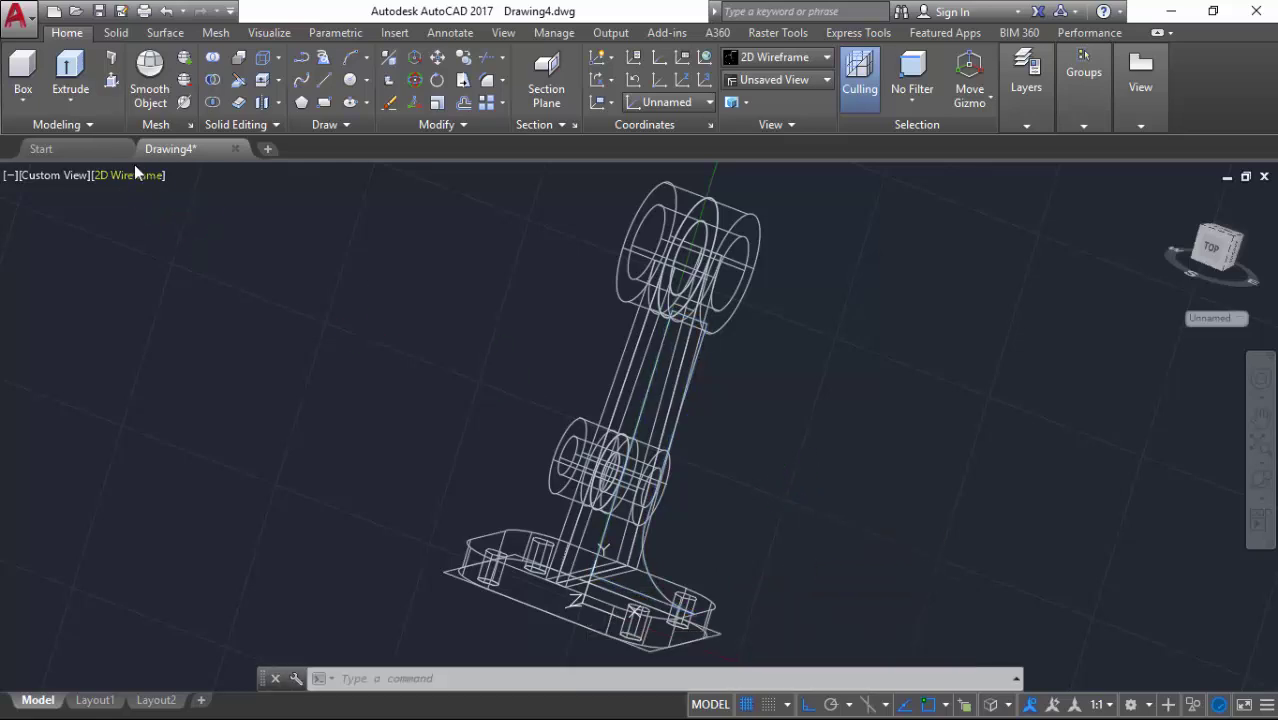
Step: Extrude the closed rib profile 4 mm to one side with Presspull
{"action": "left_click", "coordinate": [113, 83]}
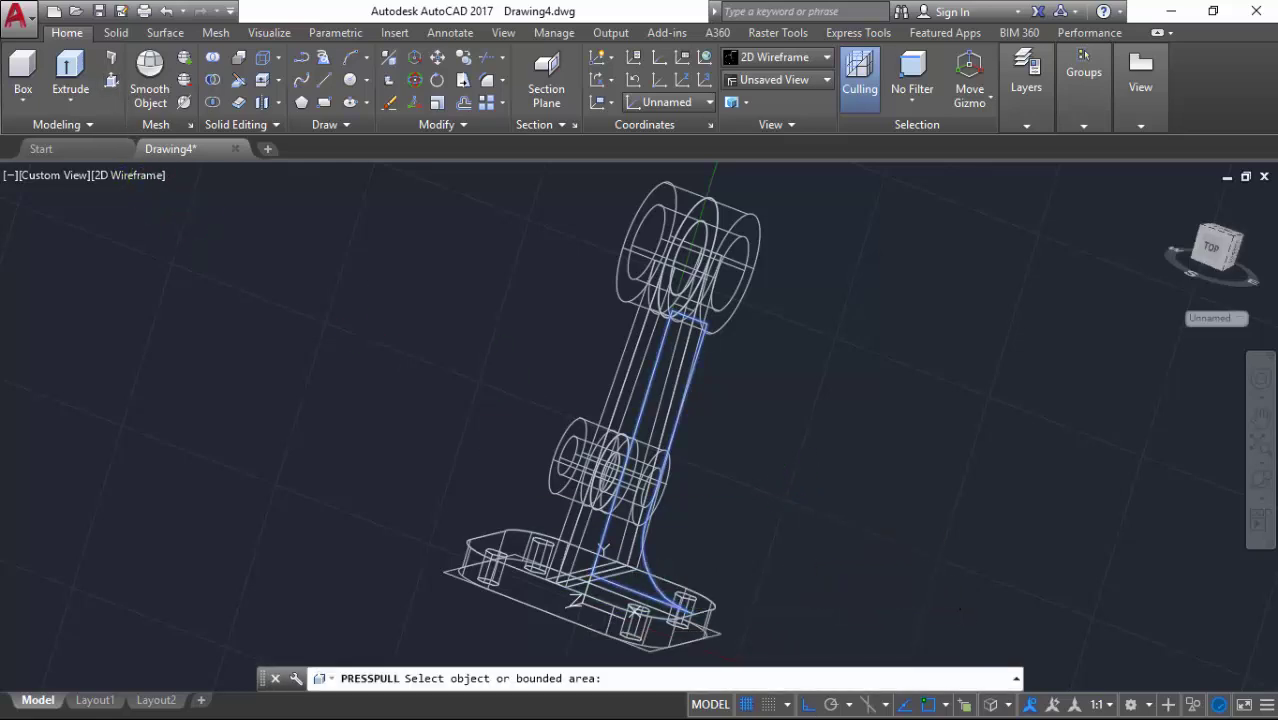
{"action": "left_click", "coordinate": [636, 580]}
{"action": "type", "text": "4"}
{"action": "key", "text": "Return"}
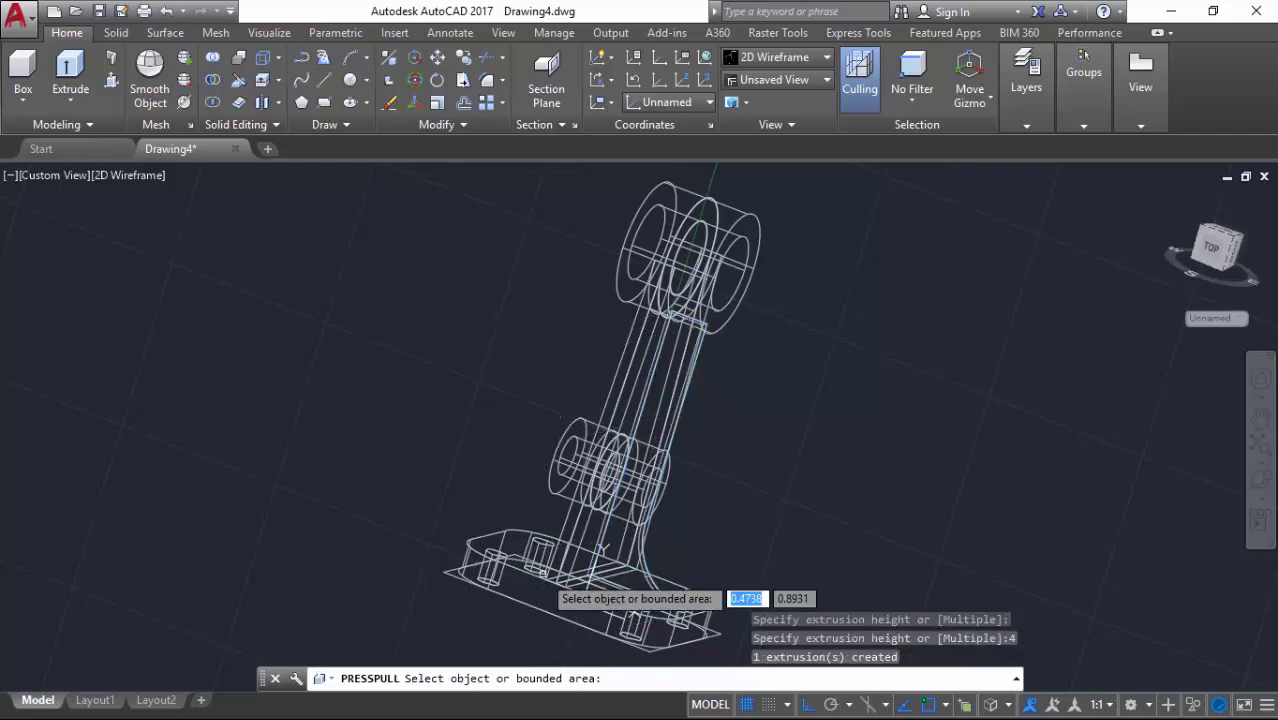
{"action": "double_click", "coordinate": [795, 450]}
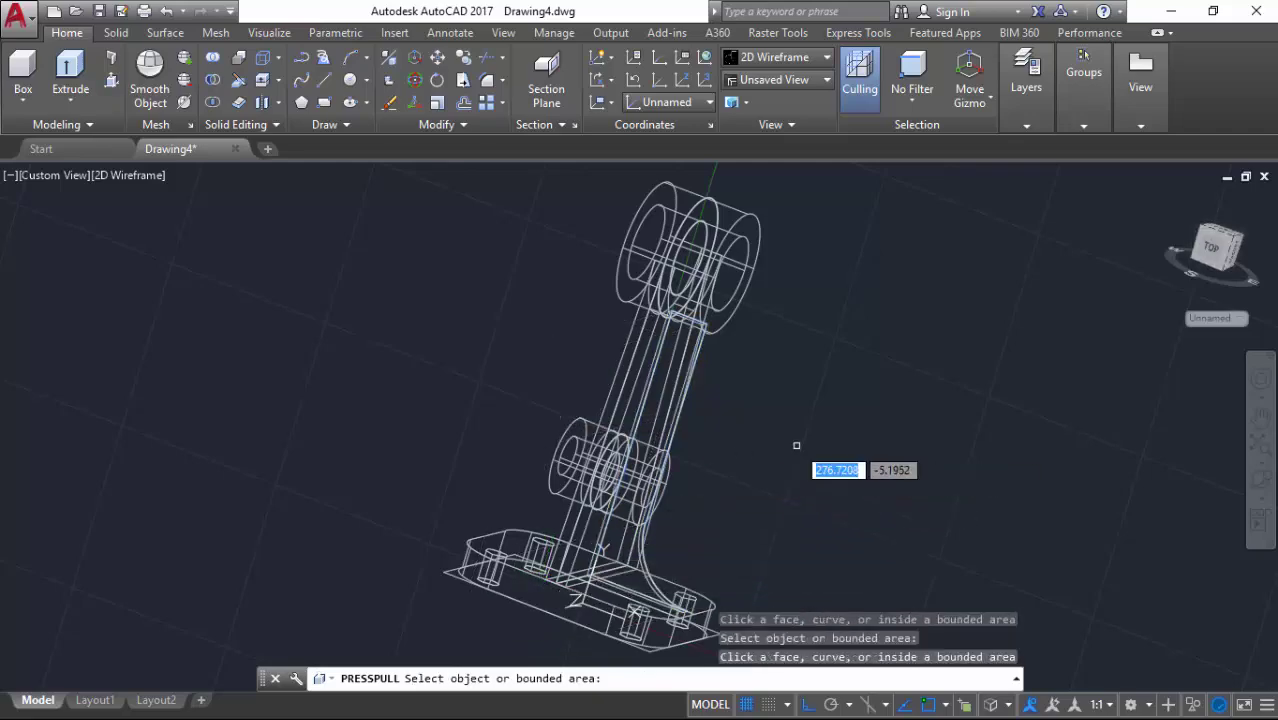
Step: Extrude the rib profile 4 mm to the opposite side with Presspull, working from the other side of the bracket
{"action": "left_click", "coordinate": [1262, 488]}
{"action": "left_click_drag", "start_coordinate": [699, 514], "coordinate": [439, 422]}
{"action": "key", "text": "Escape"}
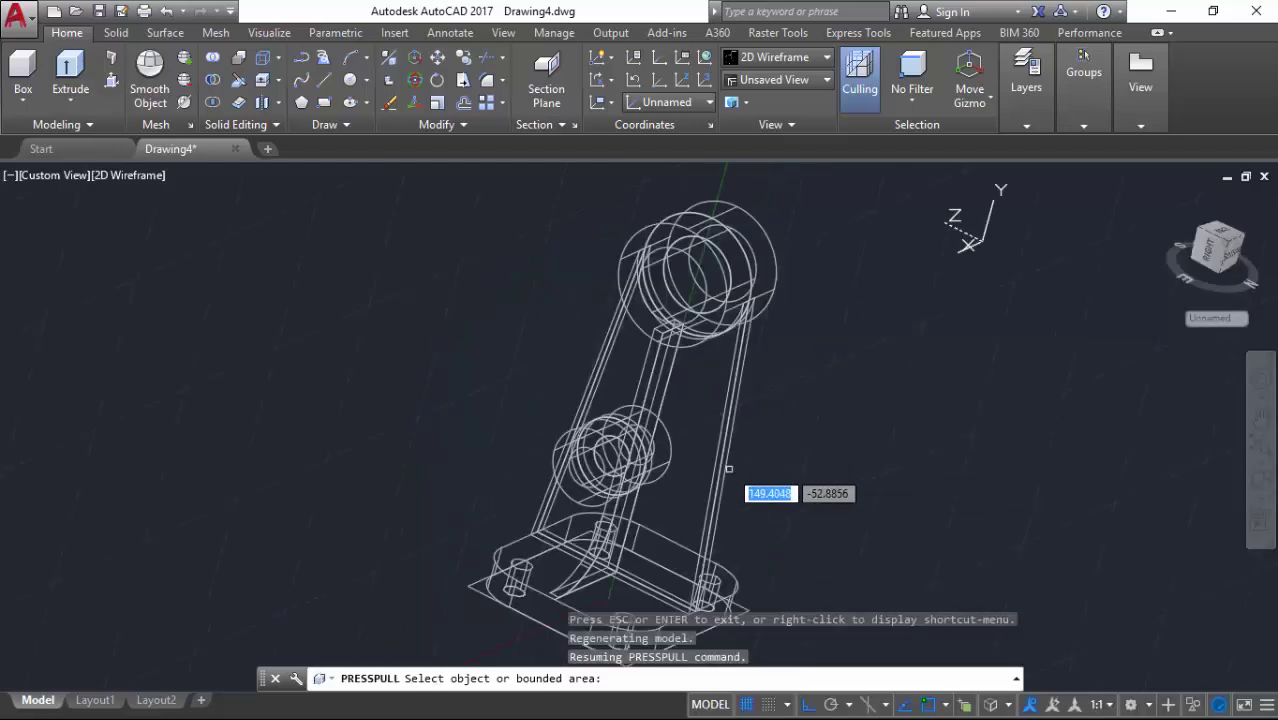
{"action": "left_click", "coordinate": [648, 396]}
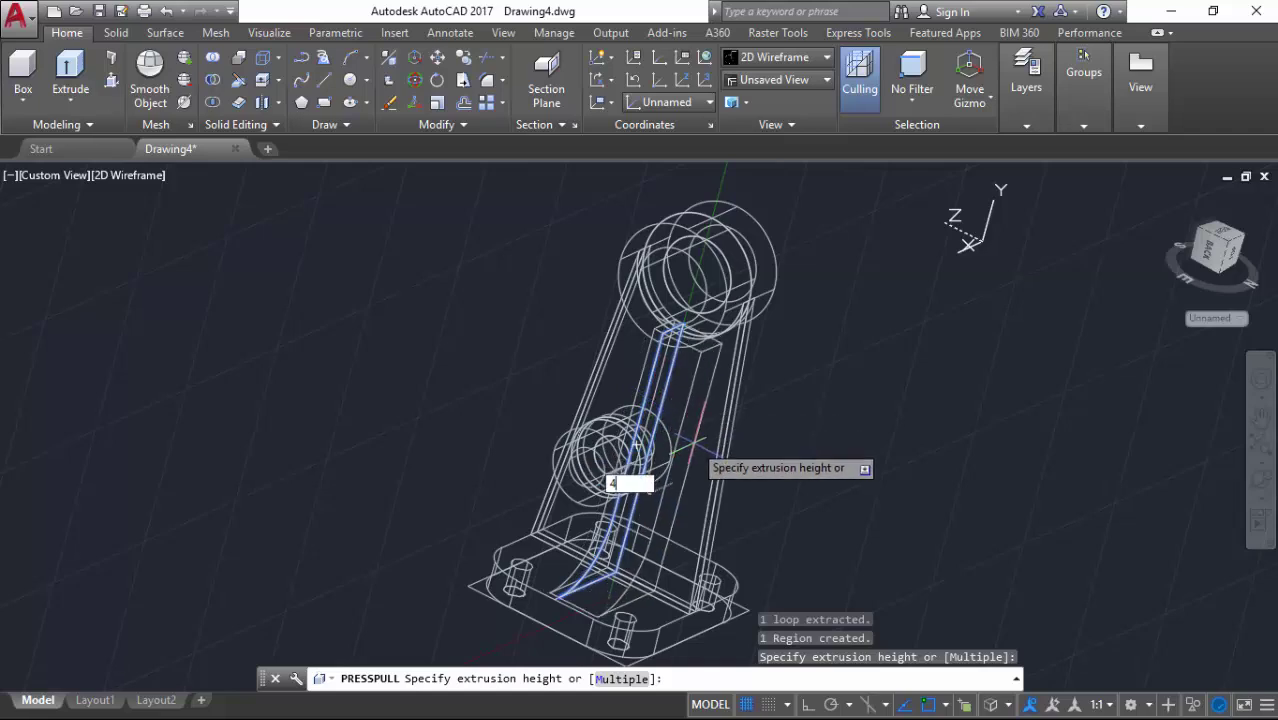
{"action": "type", "text": "4"}
{"action": "key", "text": "Return"}
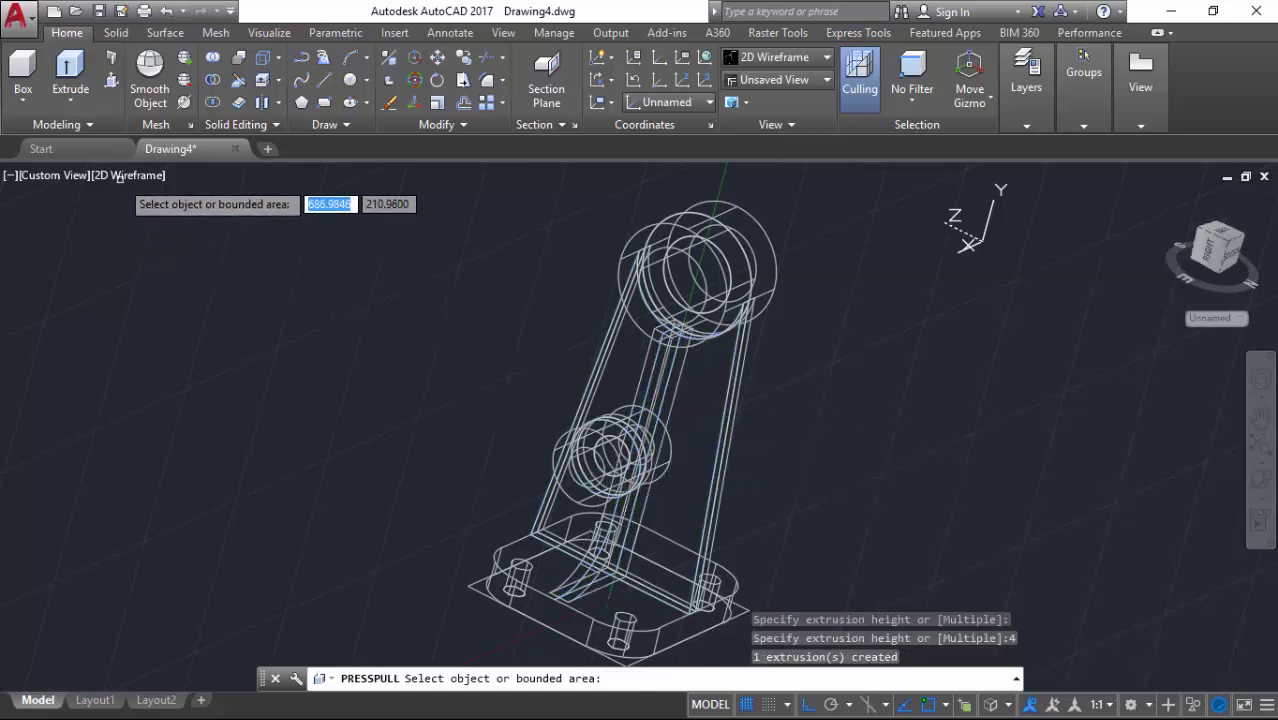
{"action": "key", "text": "Return"}
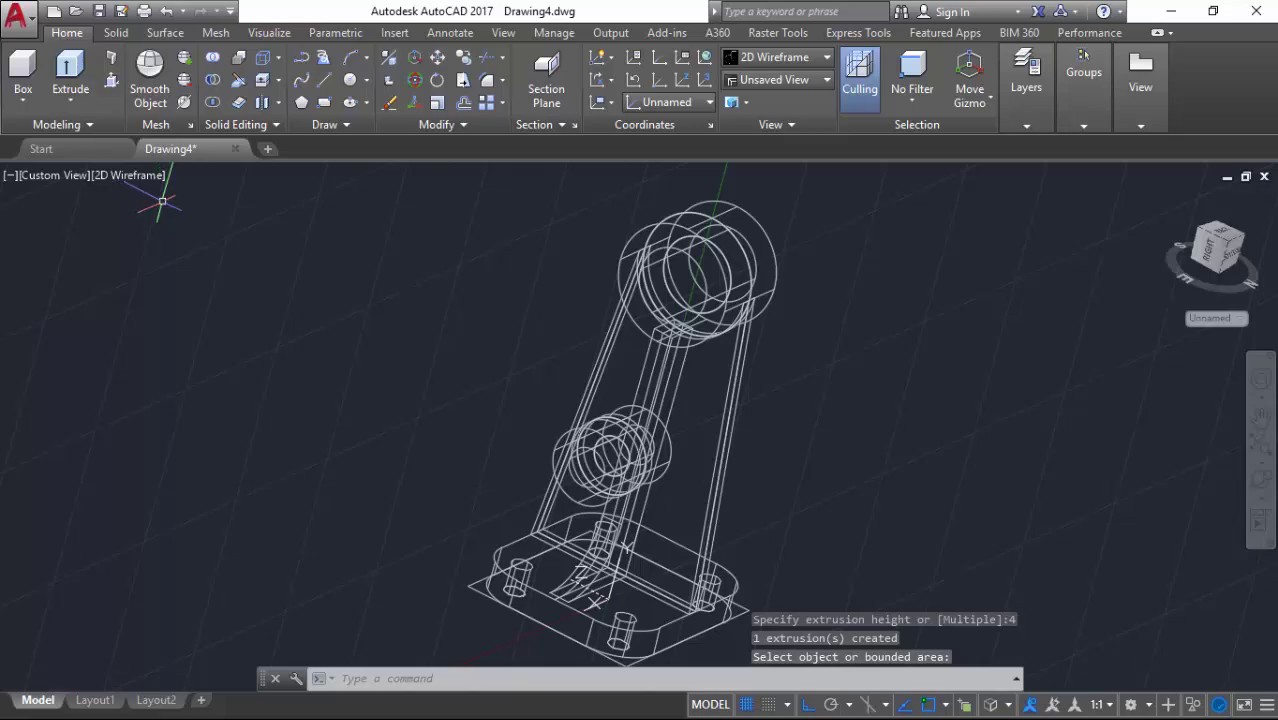
Step: Mirror the rib to the web's other side with 3D Mirror, using a Z-axis-defined plane through the base top's centre and keeping the original
{"action": "left_click", "coordinate": [1262, 481]}
{"action": "left_click_drag", "start_coordinate": [820, 560], "coordinate": [664, 506]}
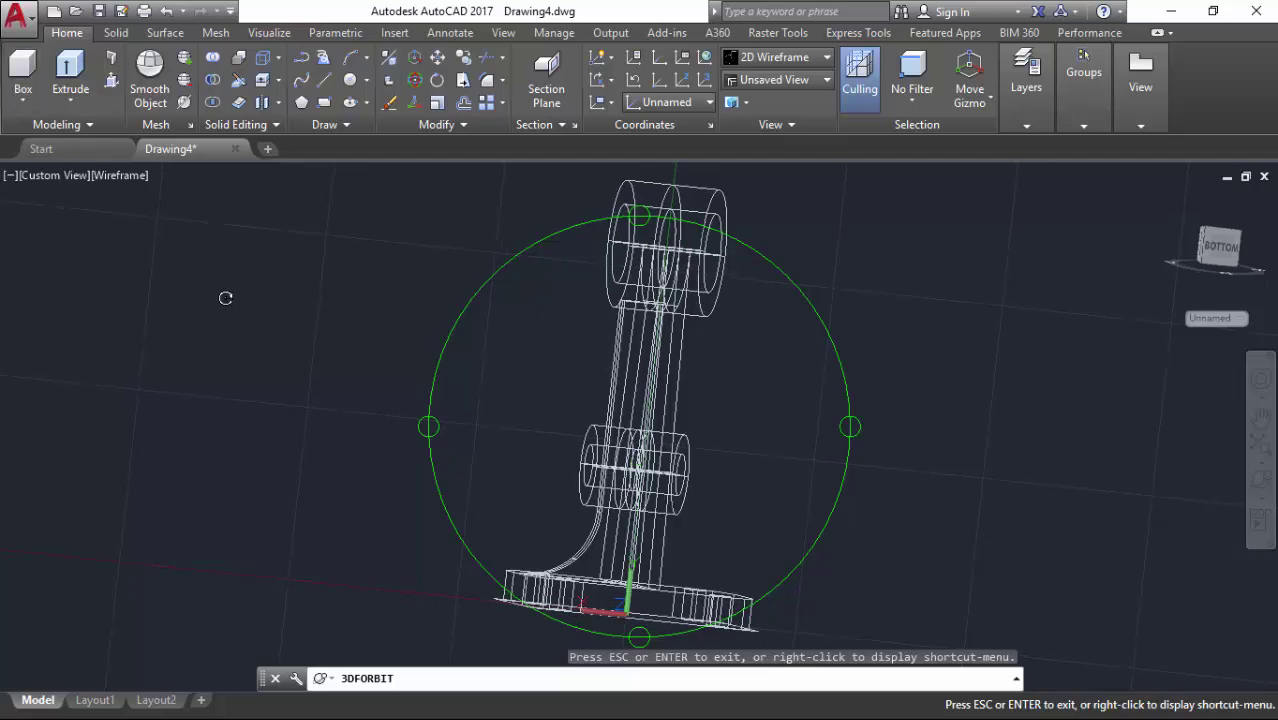
{"action": "key", "text": "Escape"}
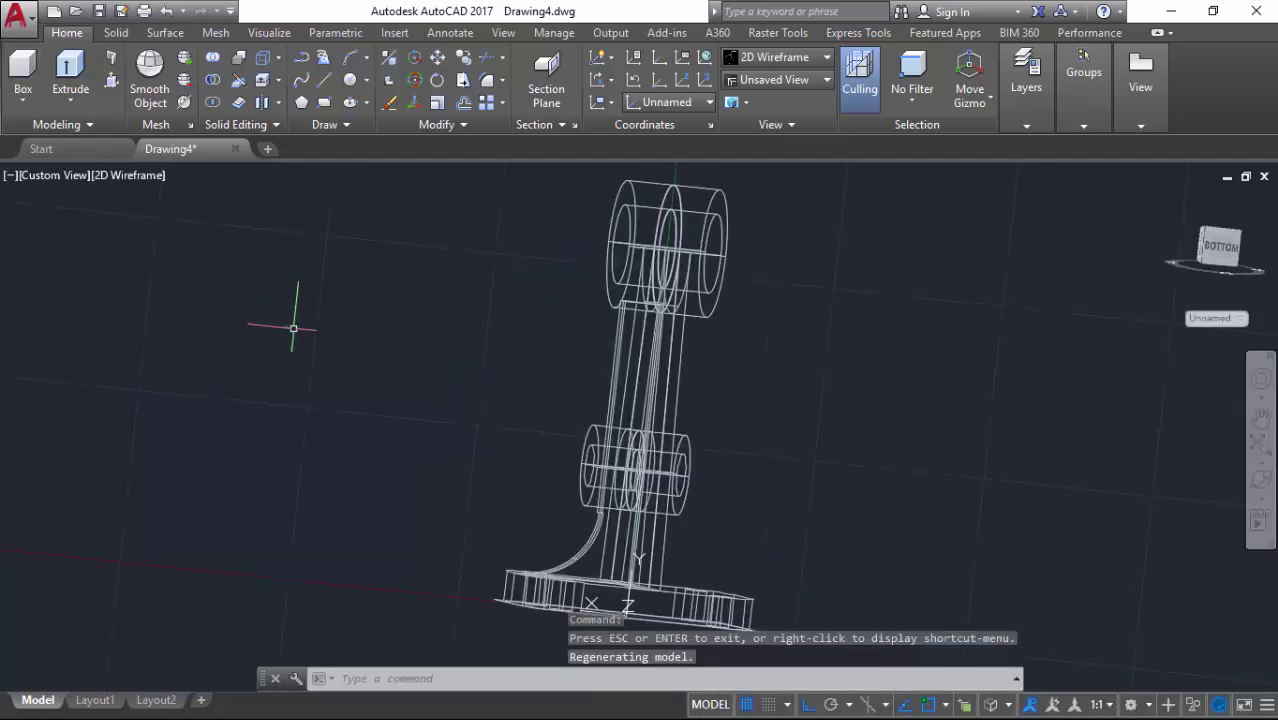
{"action": "left_click", "coordinate": [1228, 267]}
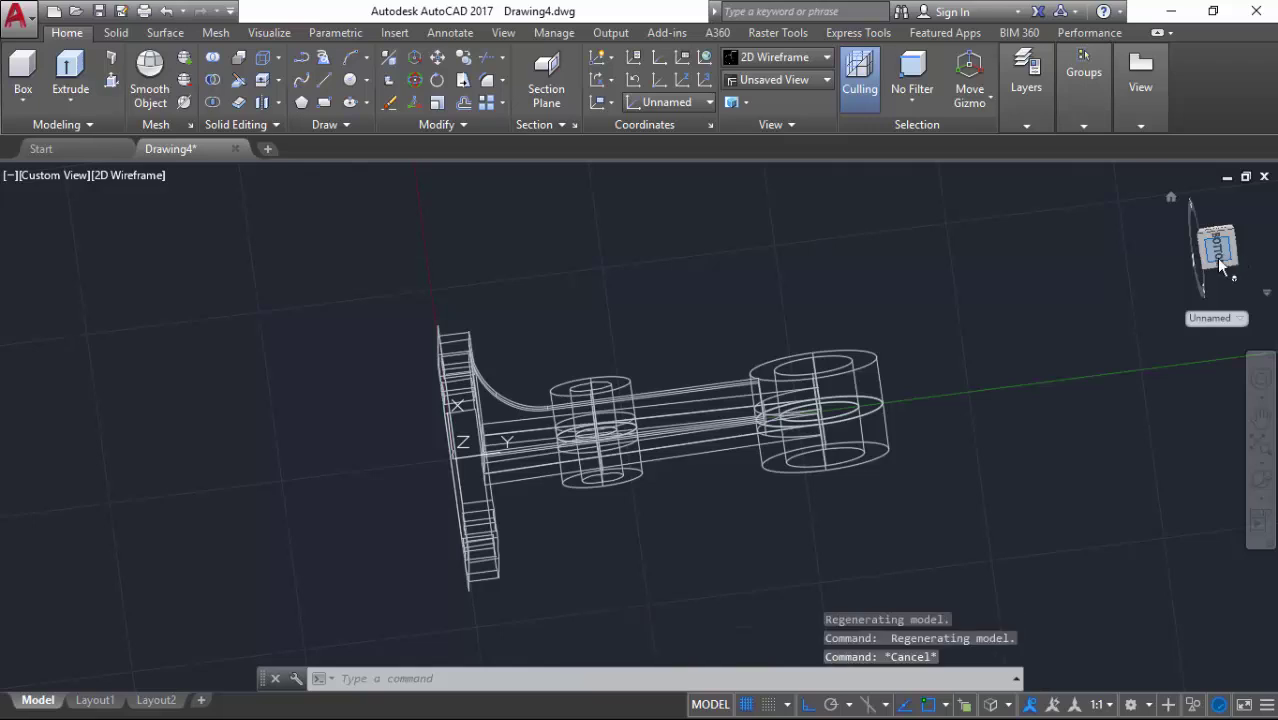
{"action": "key", "text": "ctrl+z"}
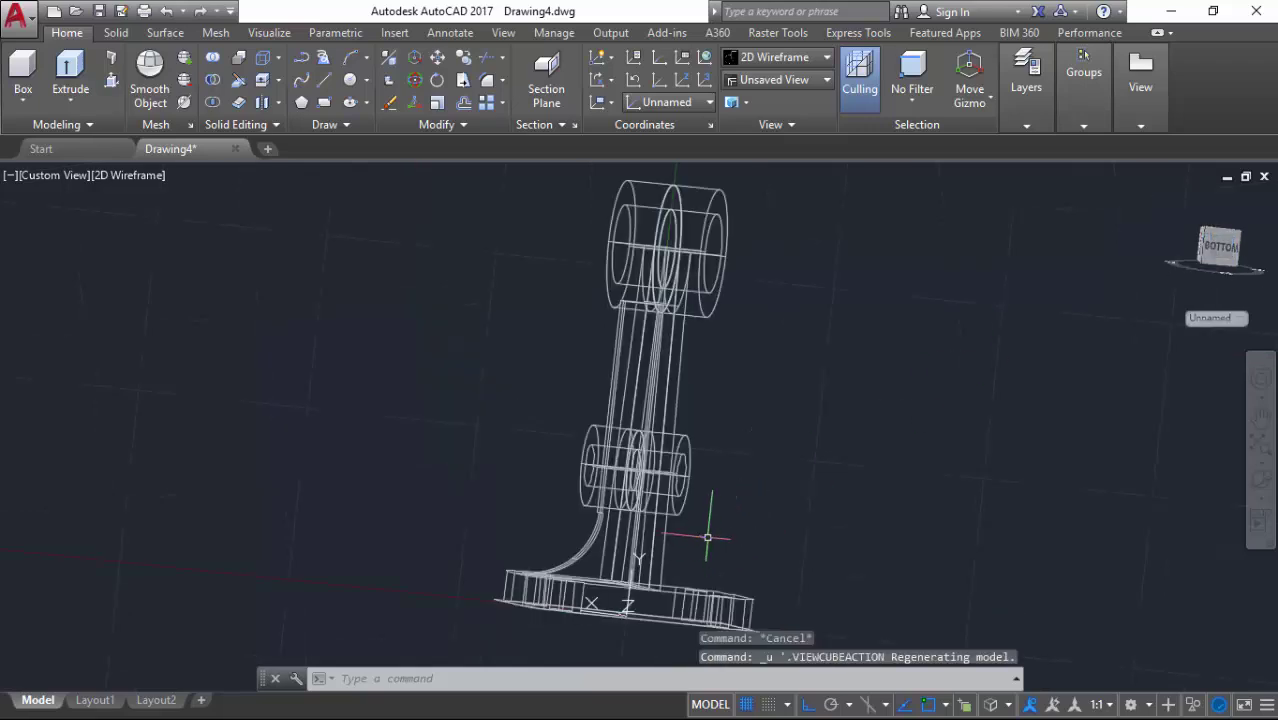
{"action": "left_click", "coordinate": [1245, 243]}
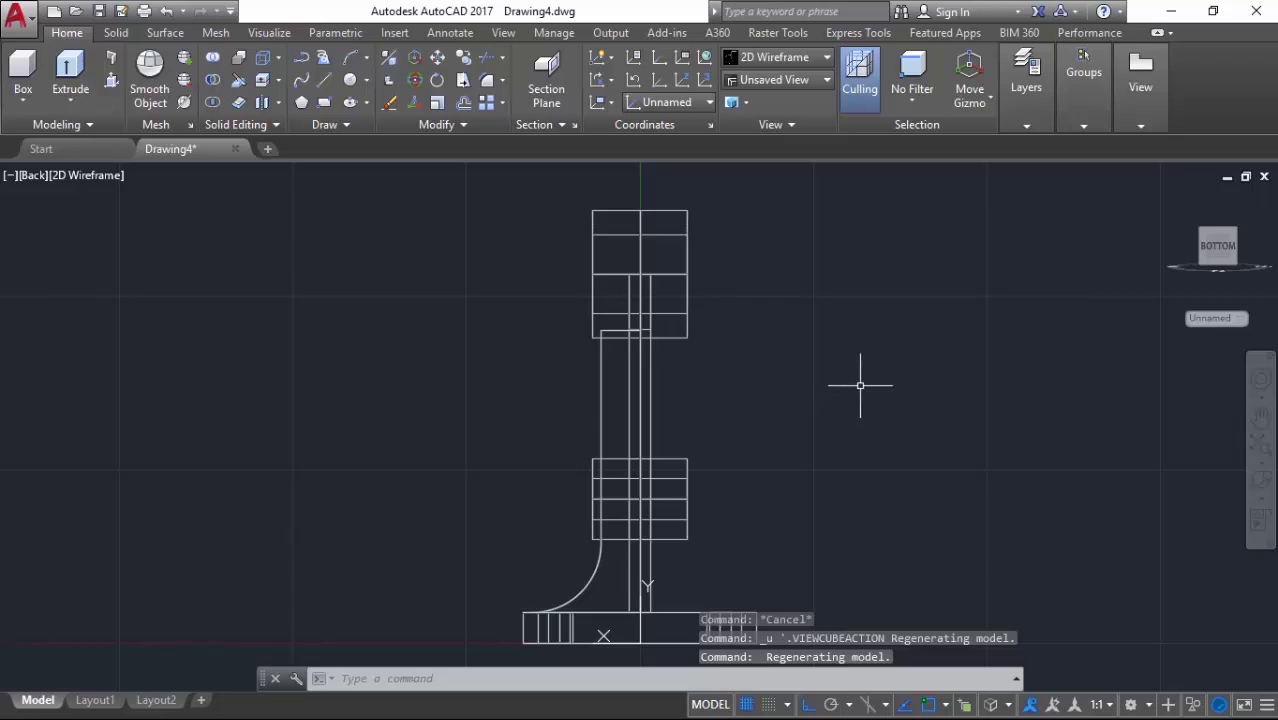
{"action": "left_click", "coordinate": [389, 58]}
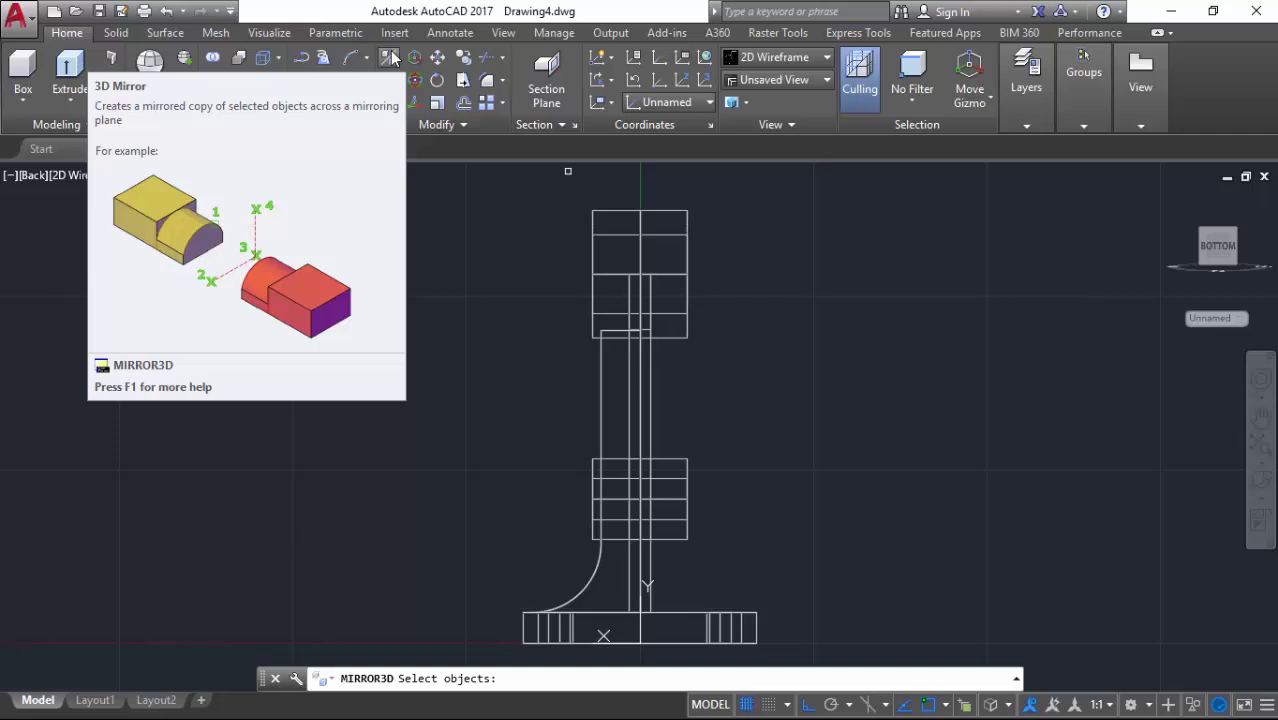
{"action": "left_click", "coordinate": [598, 410]}
{"action": "key", "text": "Return"}
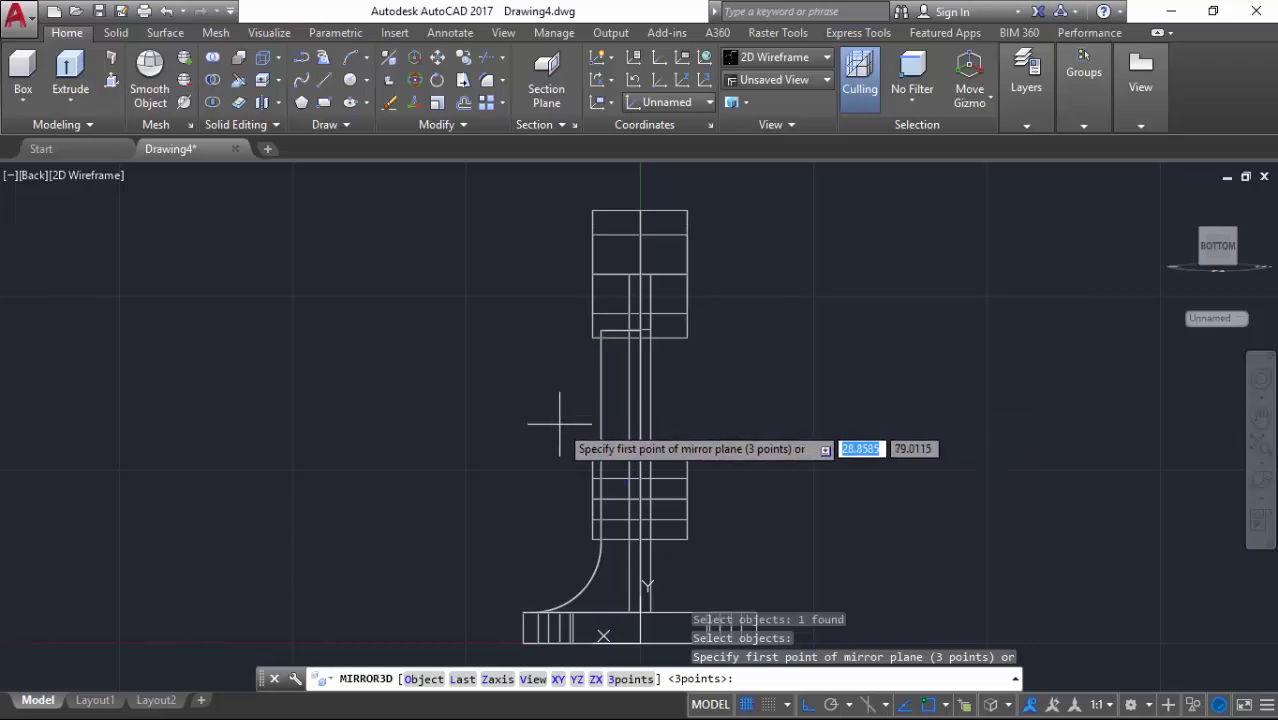
{"action": "type", "text": "z"}
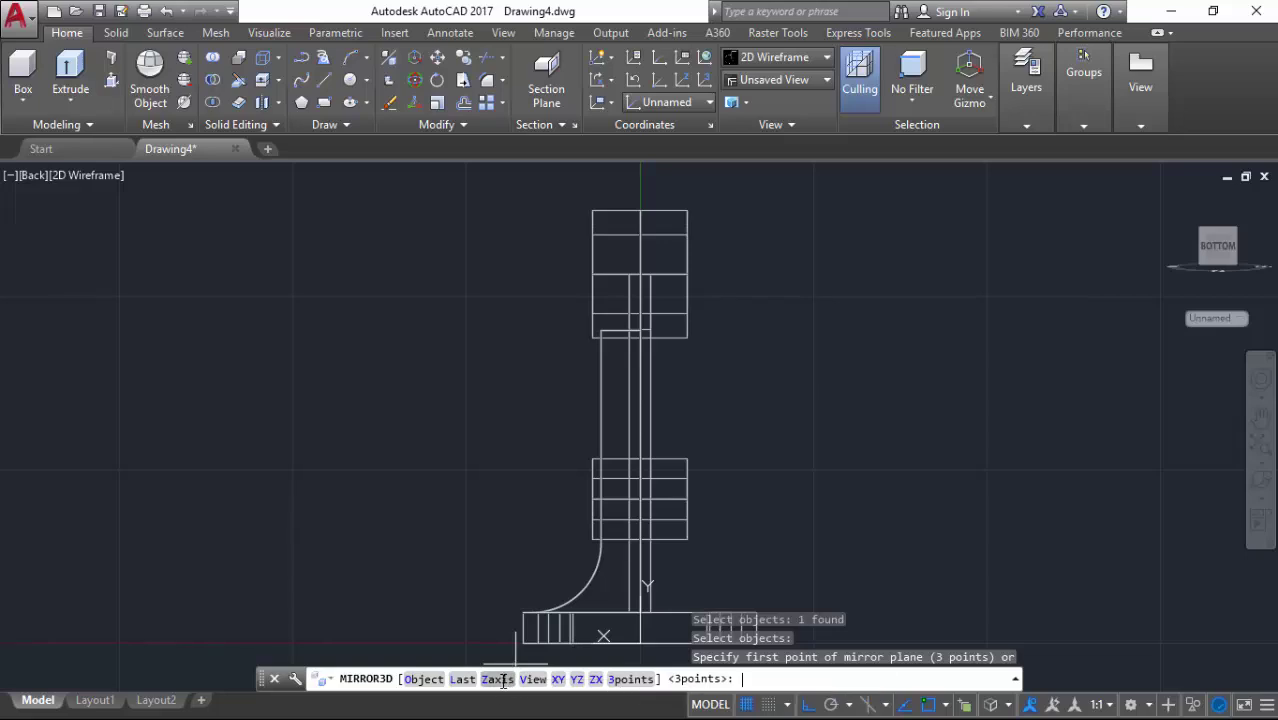
{"action": "key", "text": "Return"}
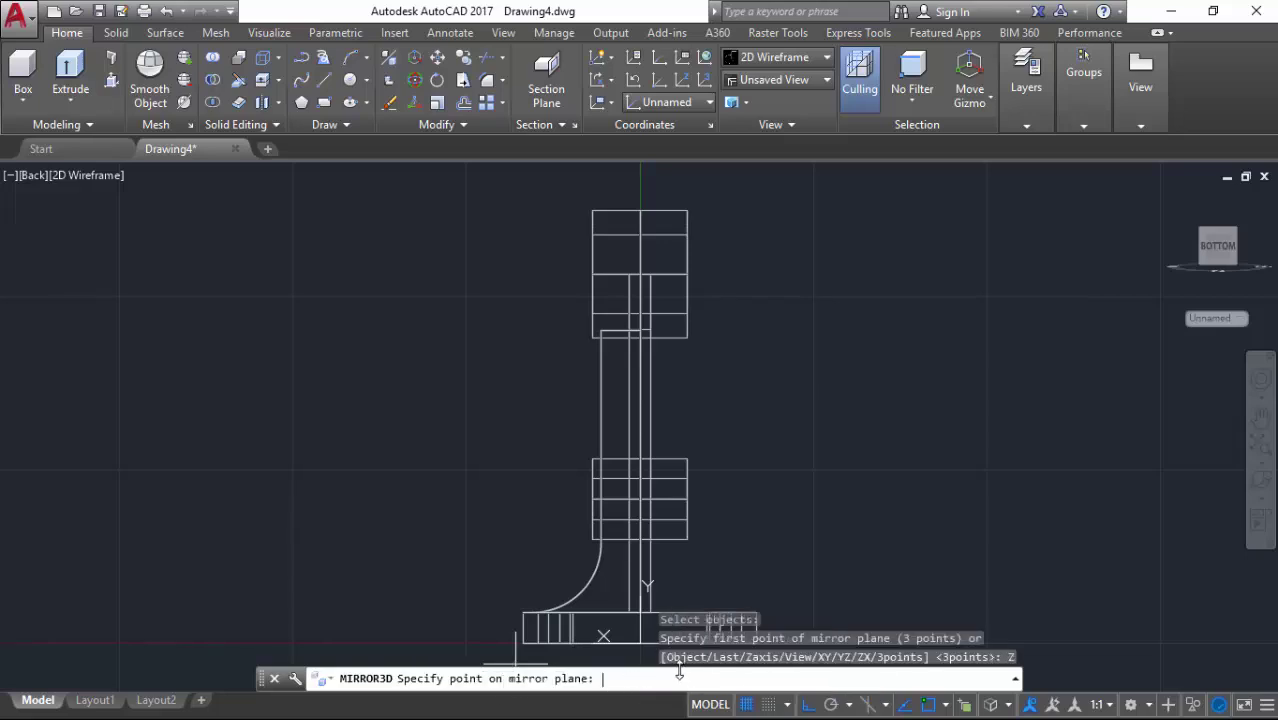
{"action": "key", "text": "Return"}
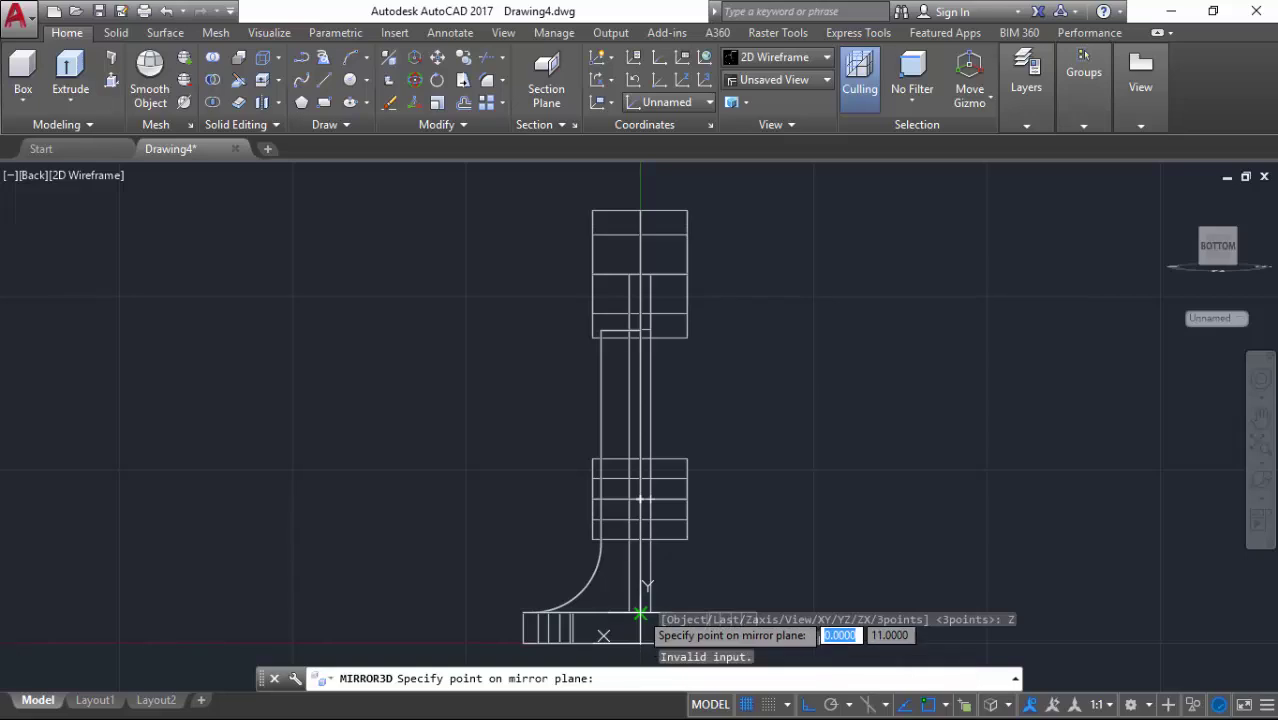
{"action": "left_click", "coordinate": [640, 612]}
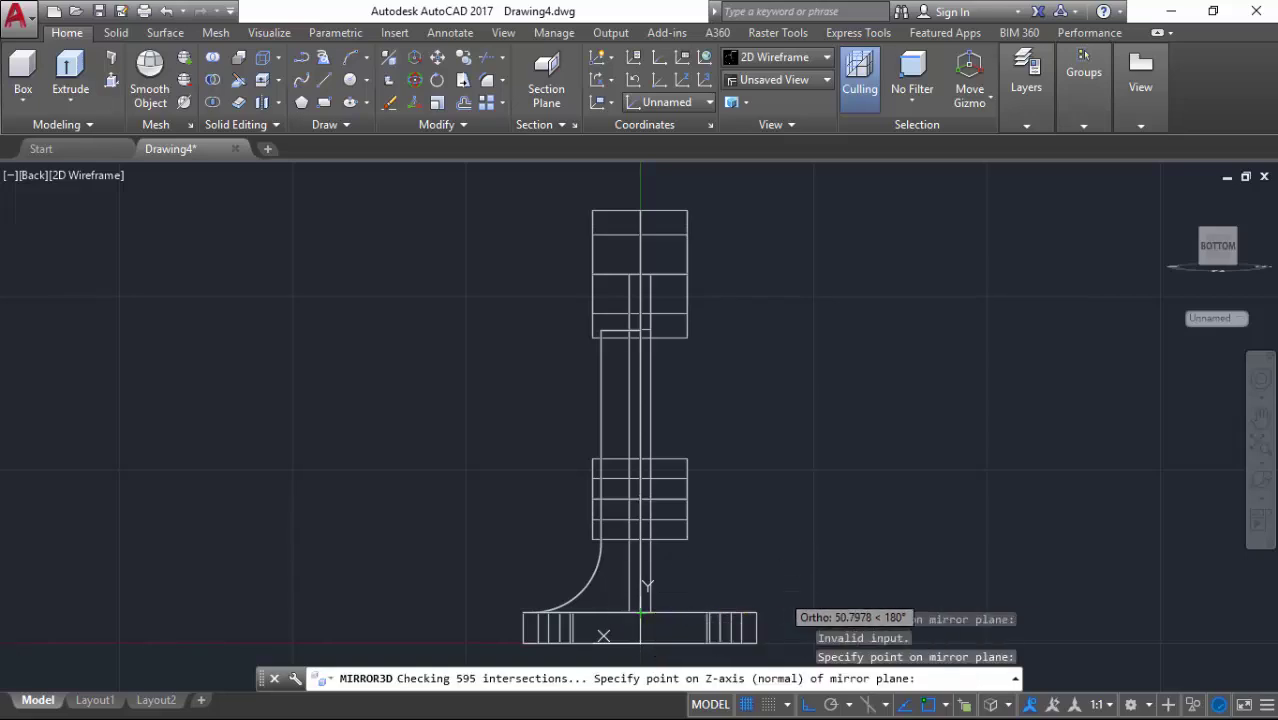
{"action": "left_click", "coordinate": [781, 592]}
{"action": "left_click", "coordinate": [825, 661]}
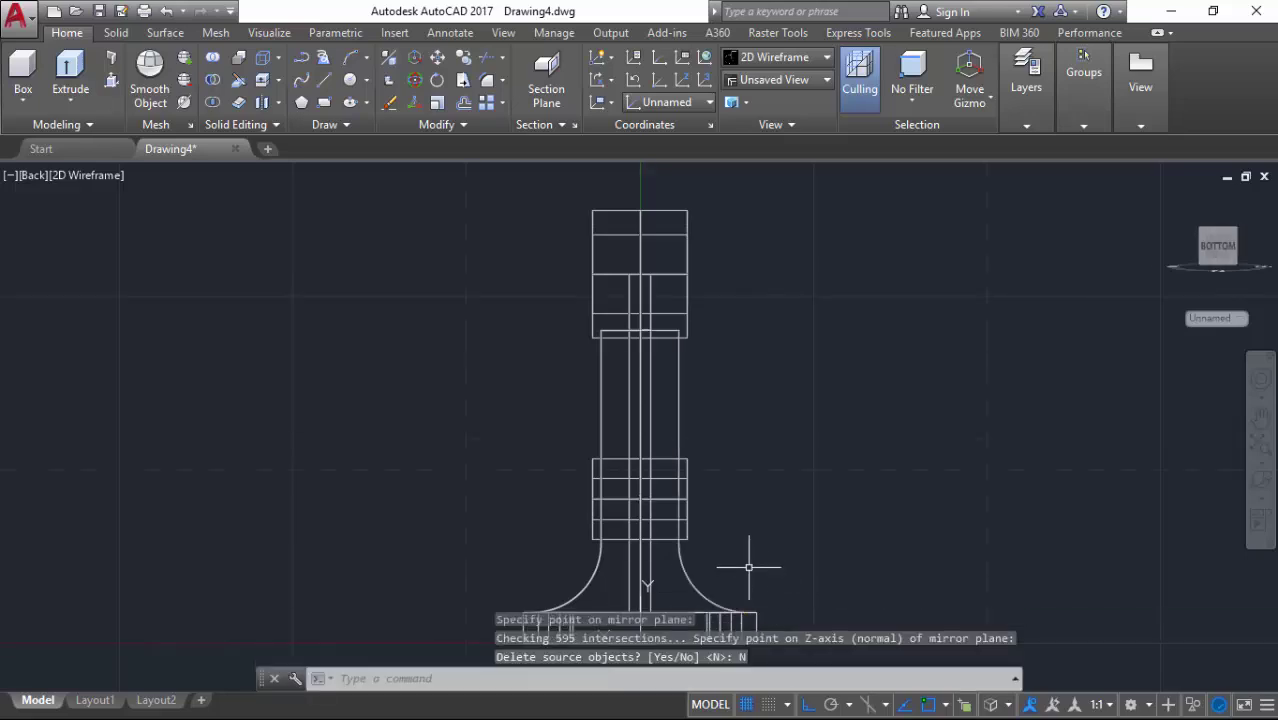
Step: Show the bracket at an angle in the Realistic visual style to inspect both ribs
{"action": "left_click", "coordinate": [1258, 482]}
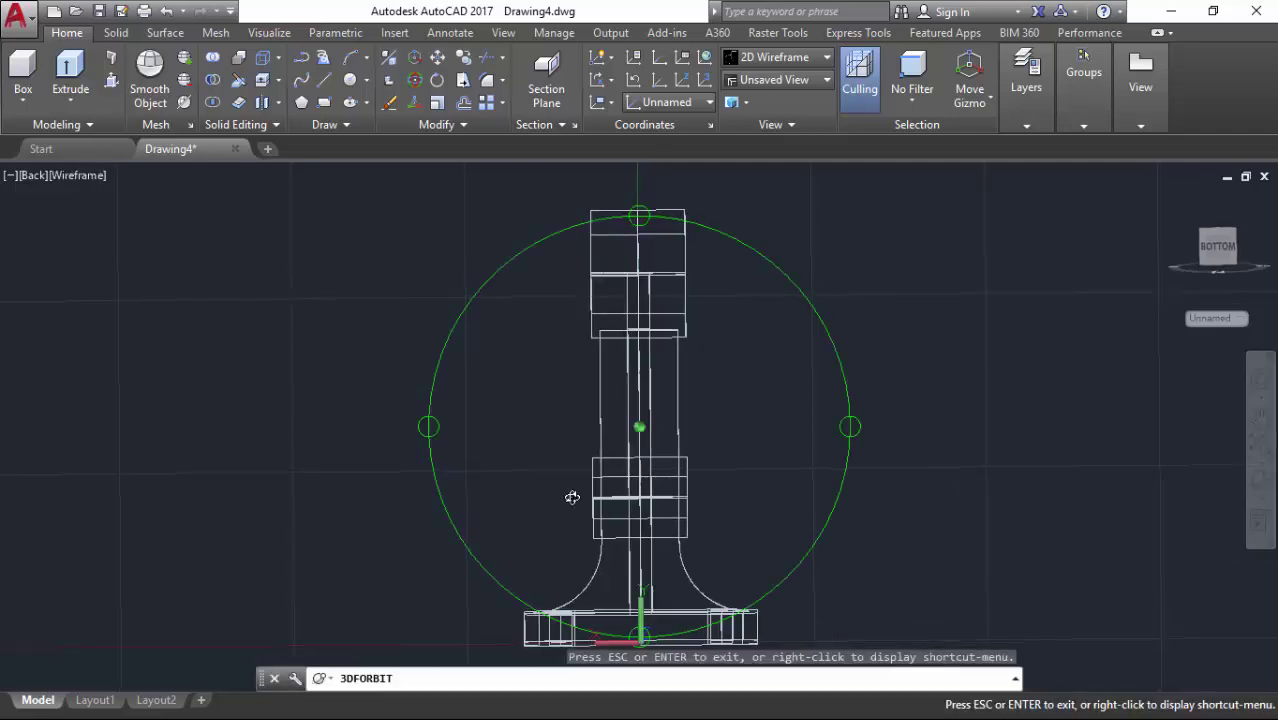
{"action": "left_click_drag", "start_coordinate": [571, 494], "coordinate": [718, 367]}
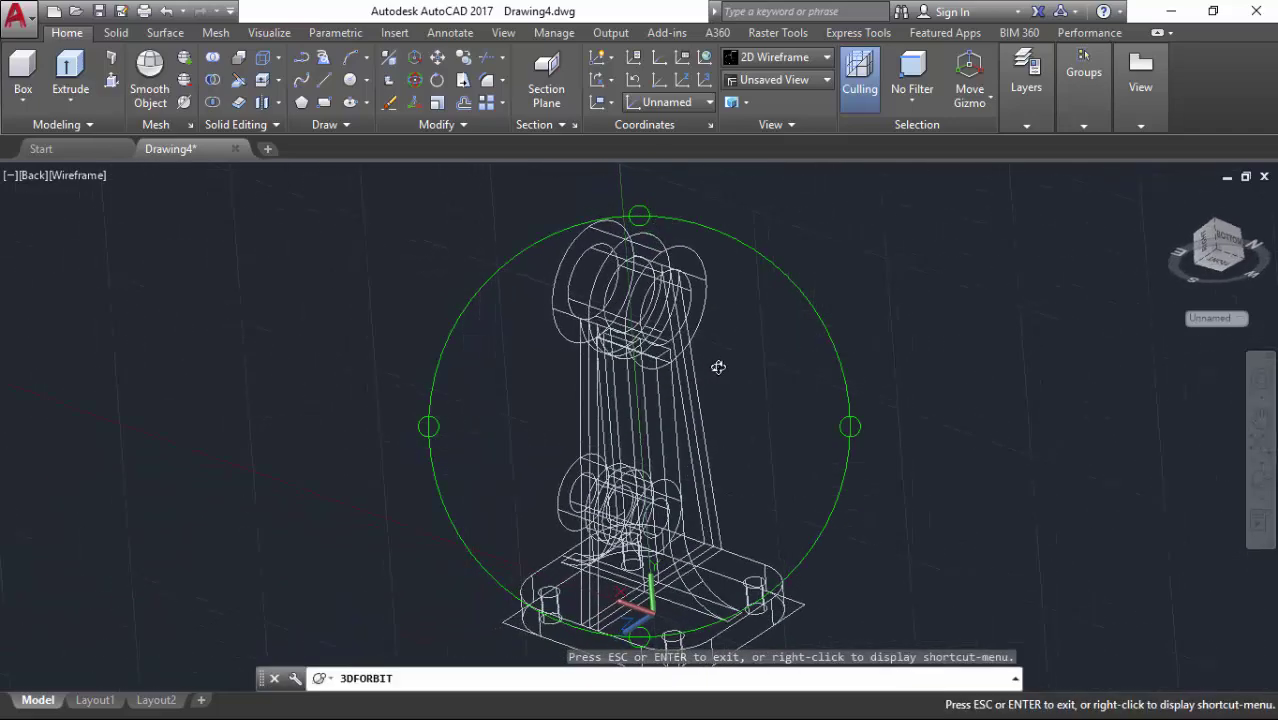
{"action": "key", "text": "Escape"}
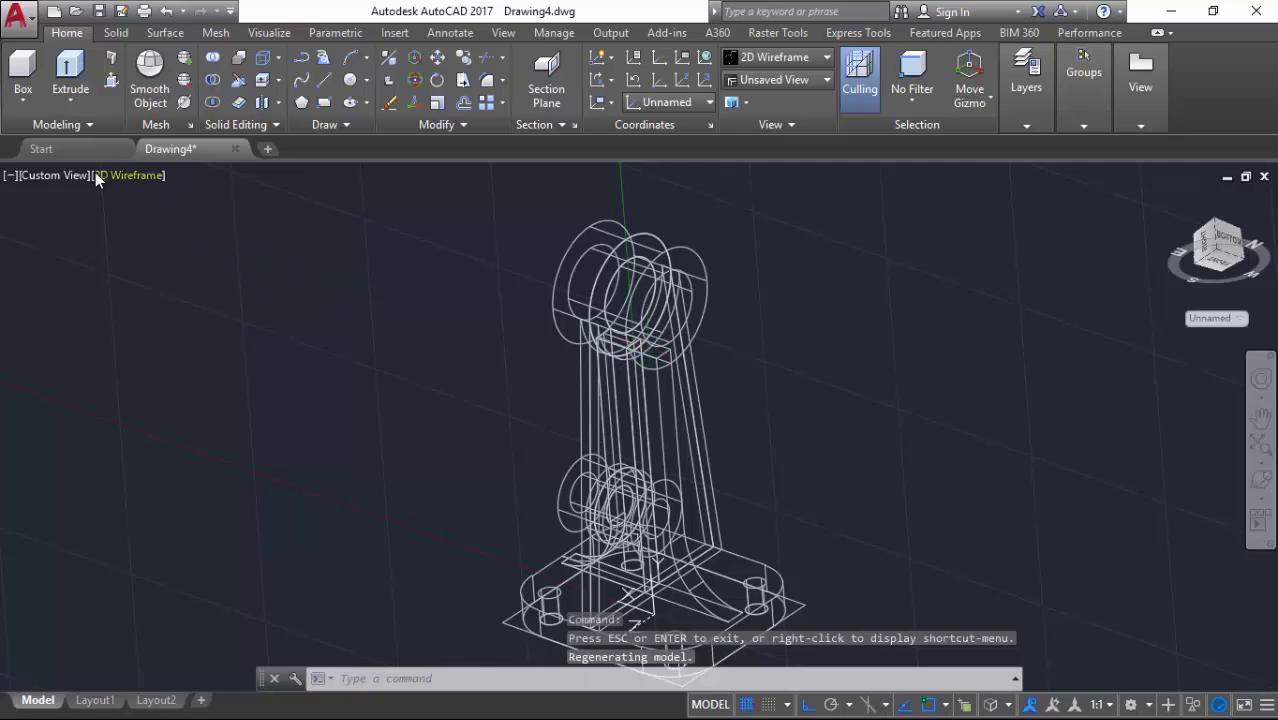
{"action": "left_click", "coordinate": [97, 175]}
{"action": "left_click", "coordinate": [181, 279]}
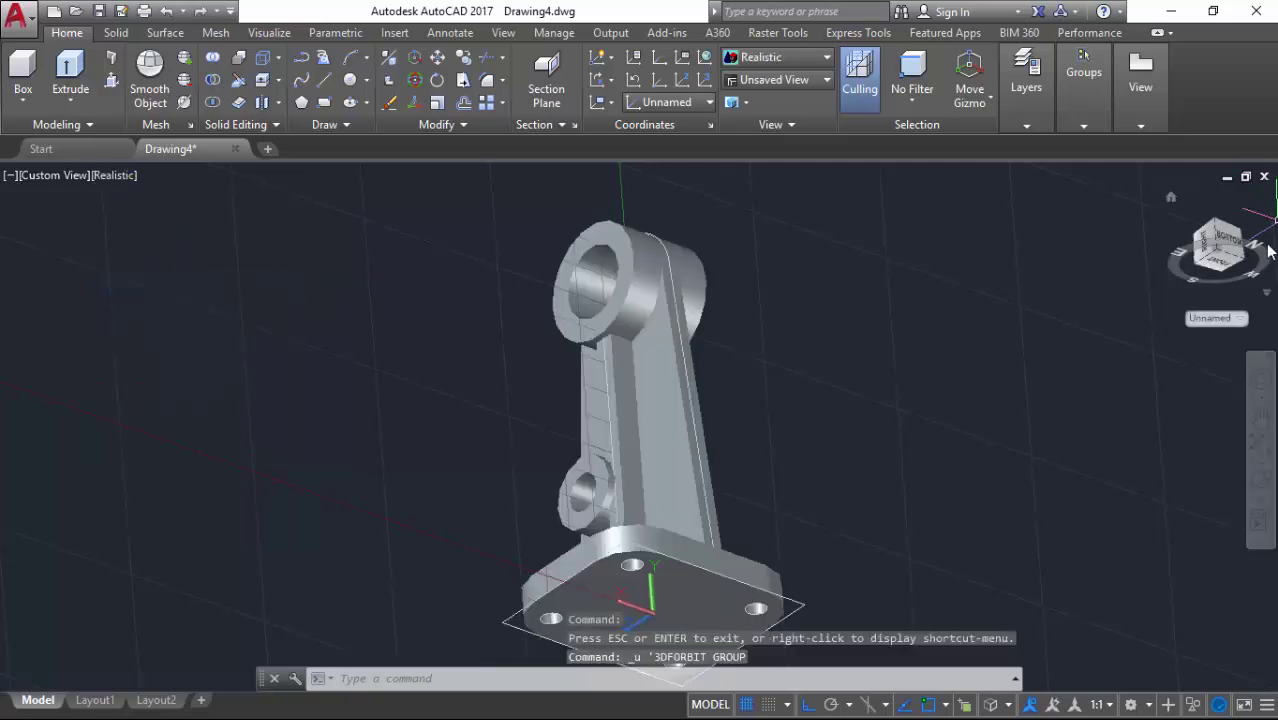
Step: Move the UCS origin 162 mm up along the bracket's vertical centreline, working from the upright front view
{"action": "left_click", "coordinate": [1268, 251]}
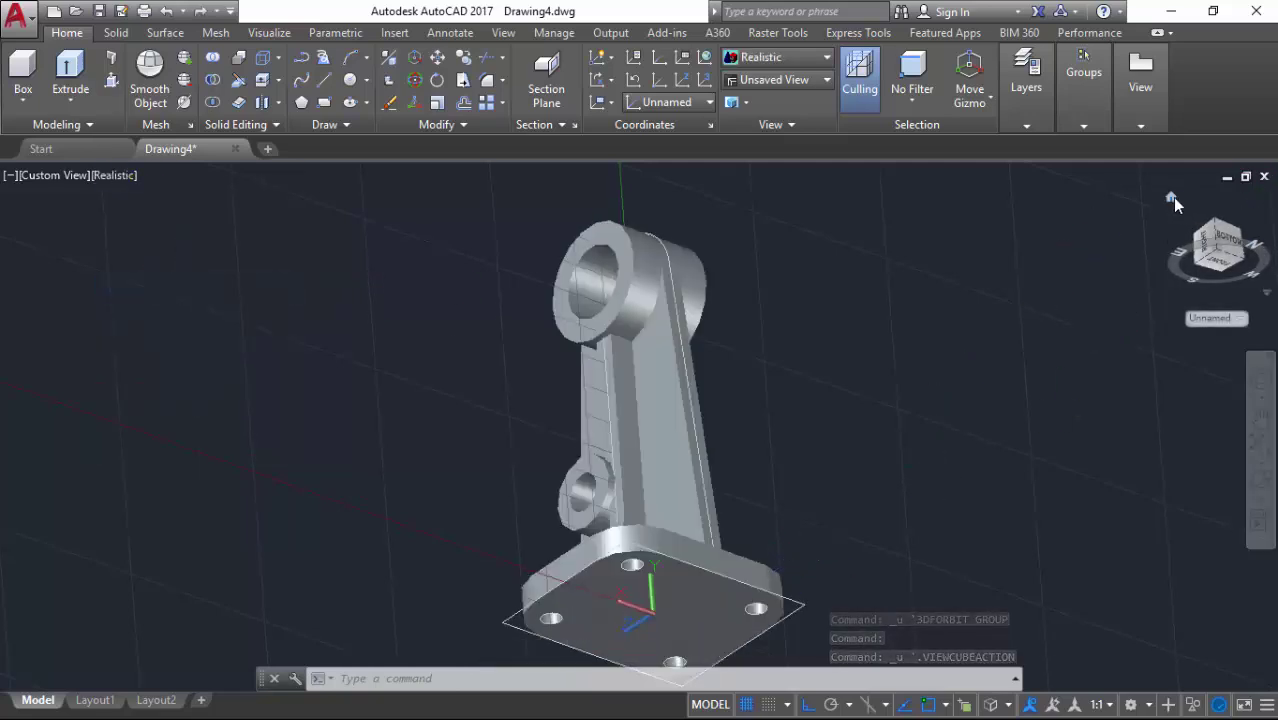
{"action": "left_click", "coordinate": [1172, 197]}
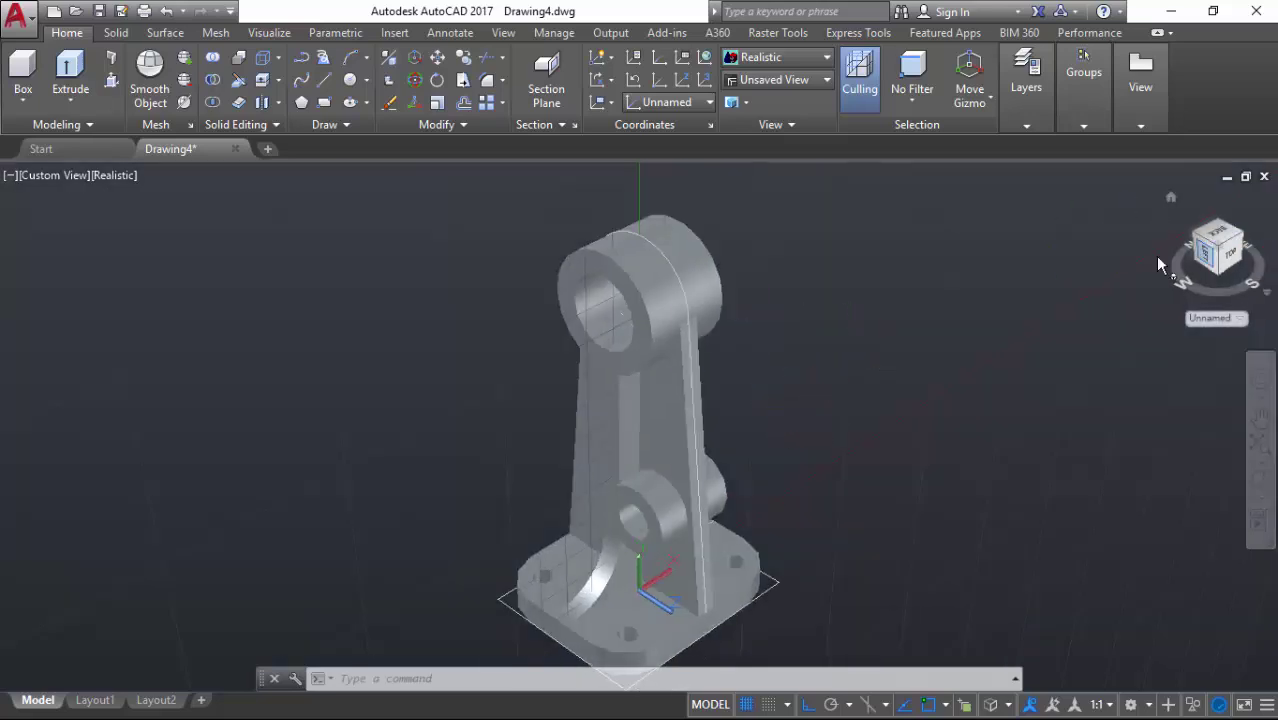
{"action": "left_click", "coordinate": [1236, 256]}
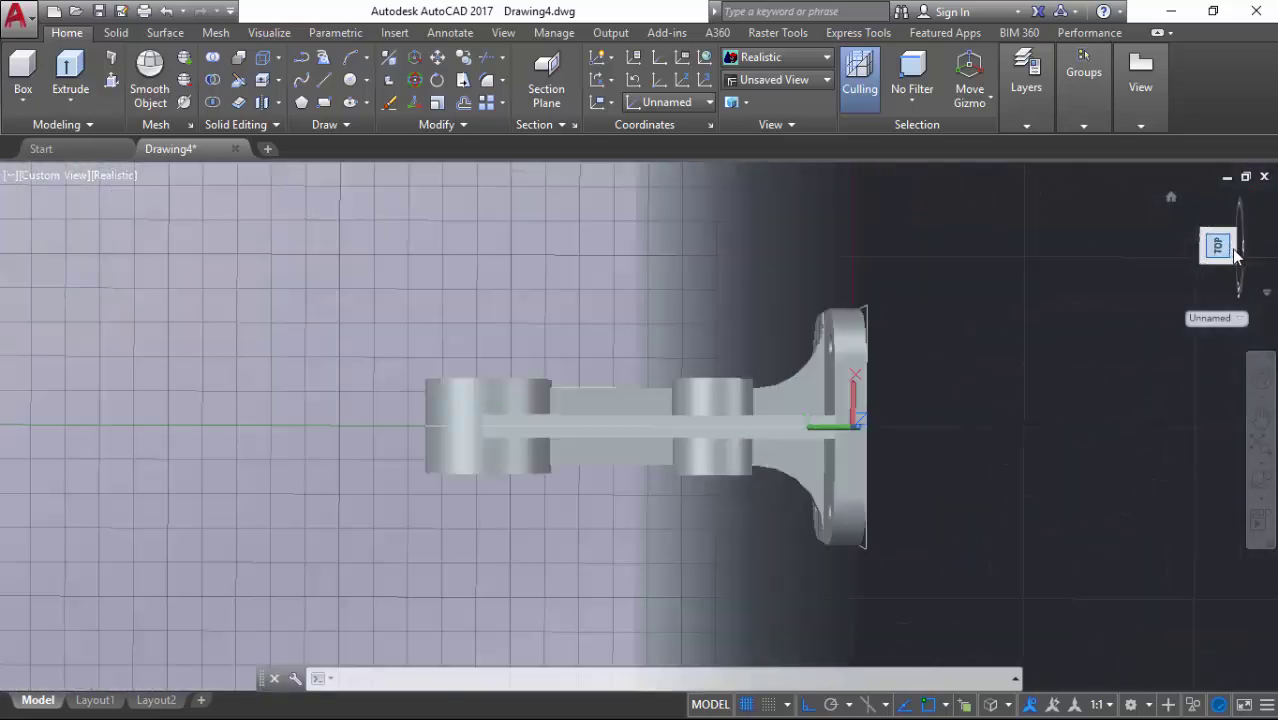
{"action": "left_click", "coordinate": [1268, 210]}
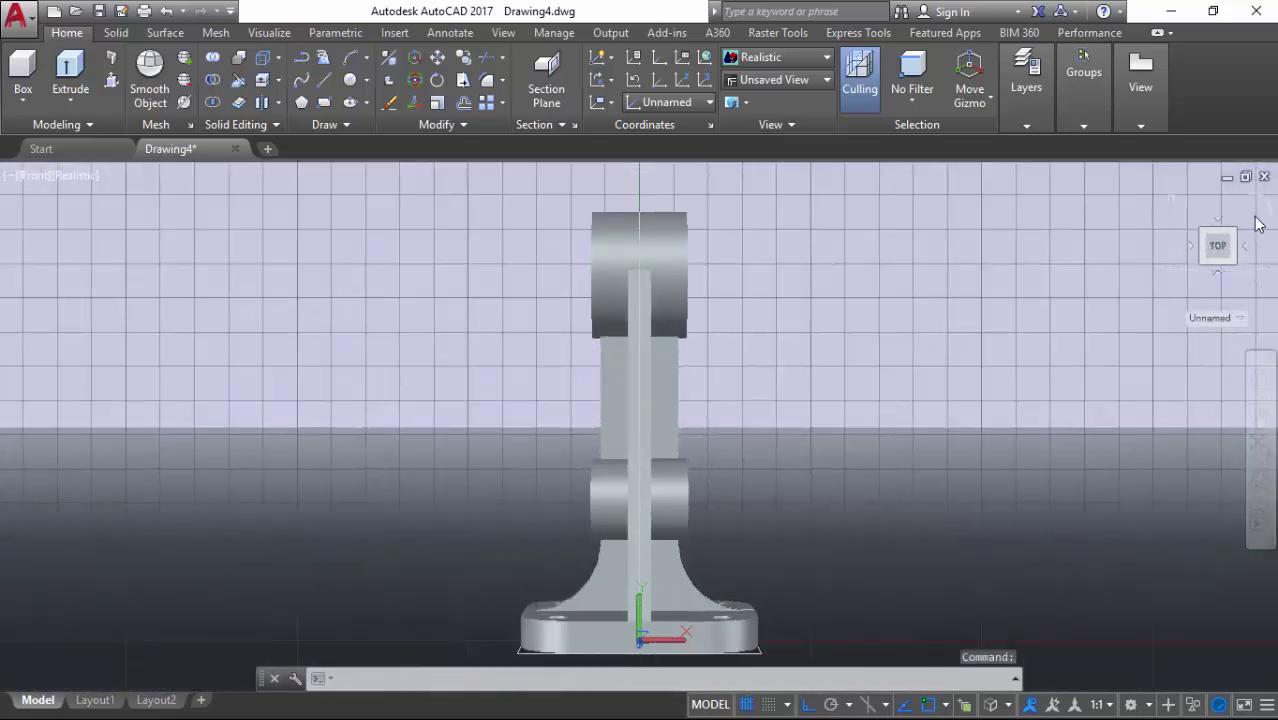
{"action": "right_click", "coordinate": [1213, 249]}
{"action": "left_click", "coordinate": [1197, 268]}
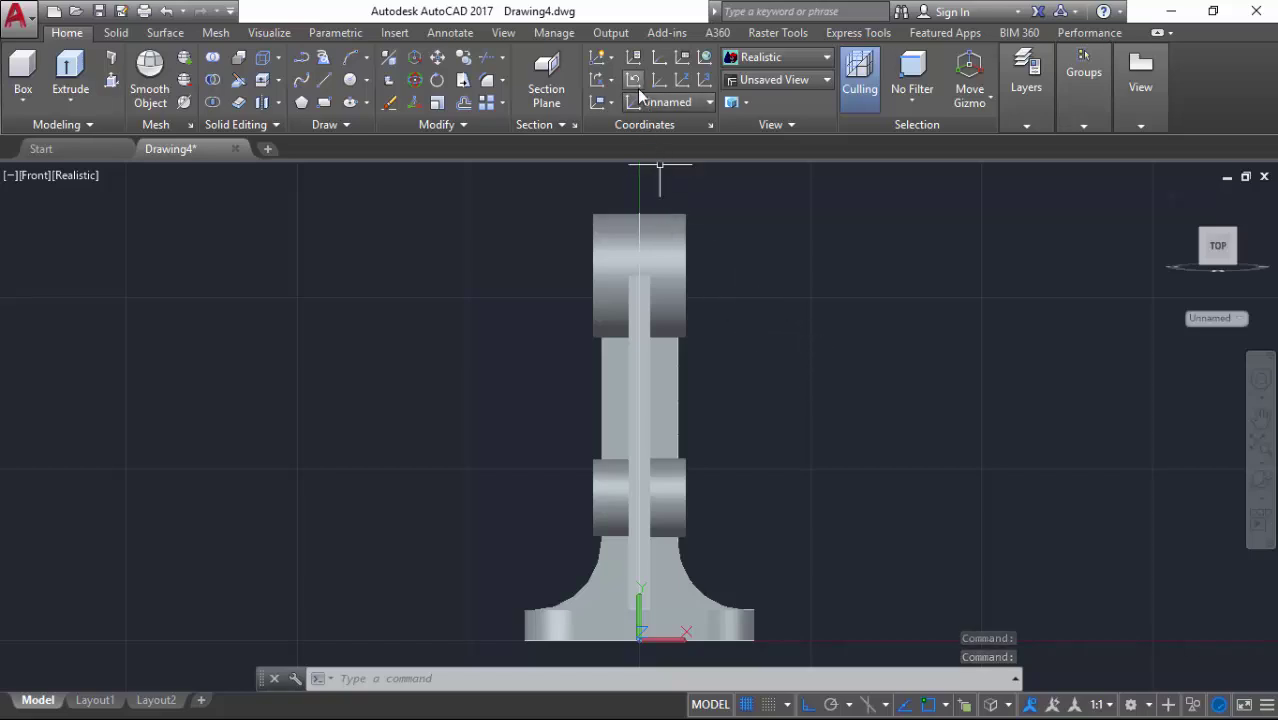
{"action": "left_click", "coordinate": [652, 81]}
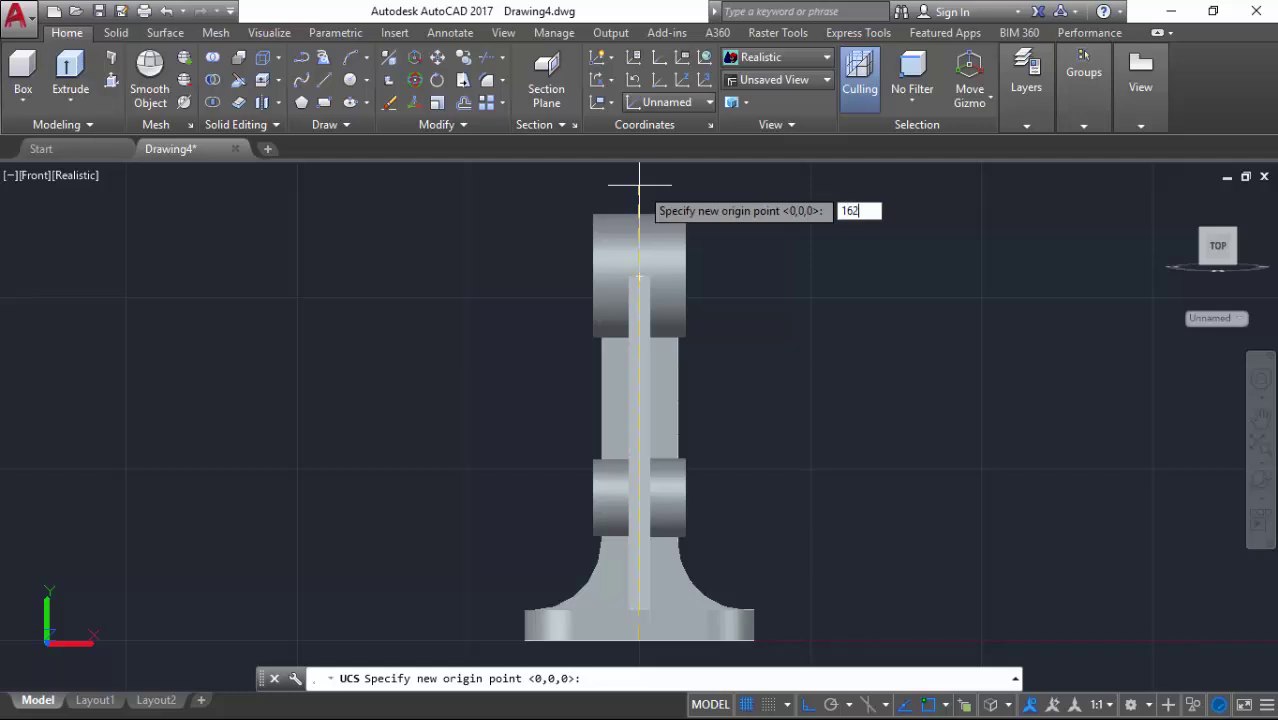
{"action": "type", "text": "162"}
{"action": "key", "text": "Return"}
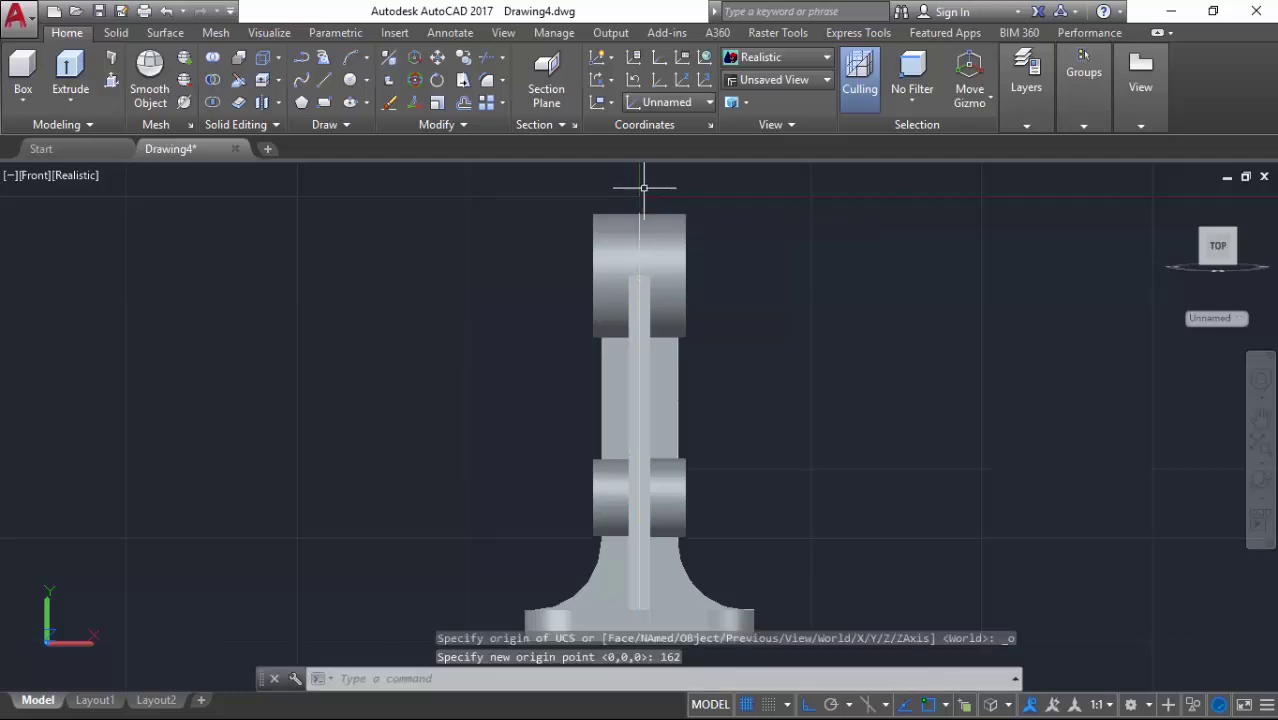
{"action": "middle_click_drag", "start_coordinate": [665, 190], "coordinate": [687, 326]}
{"action": "scroll", "coordinate": [687, 326], "scroll_direction": "down", "scroll_amount": 2}
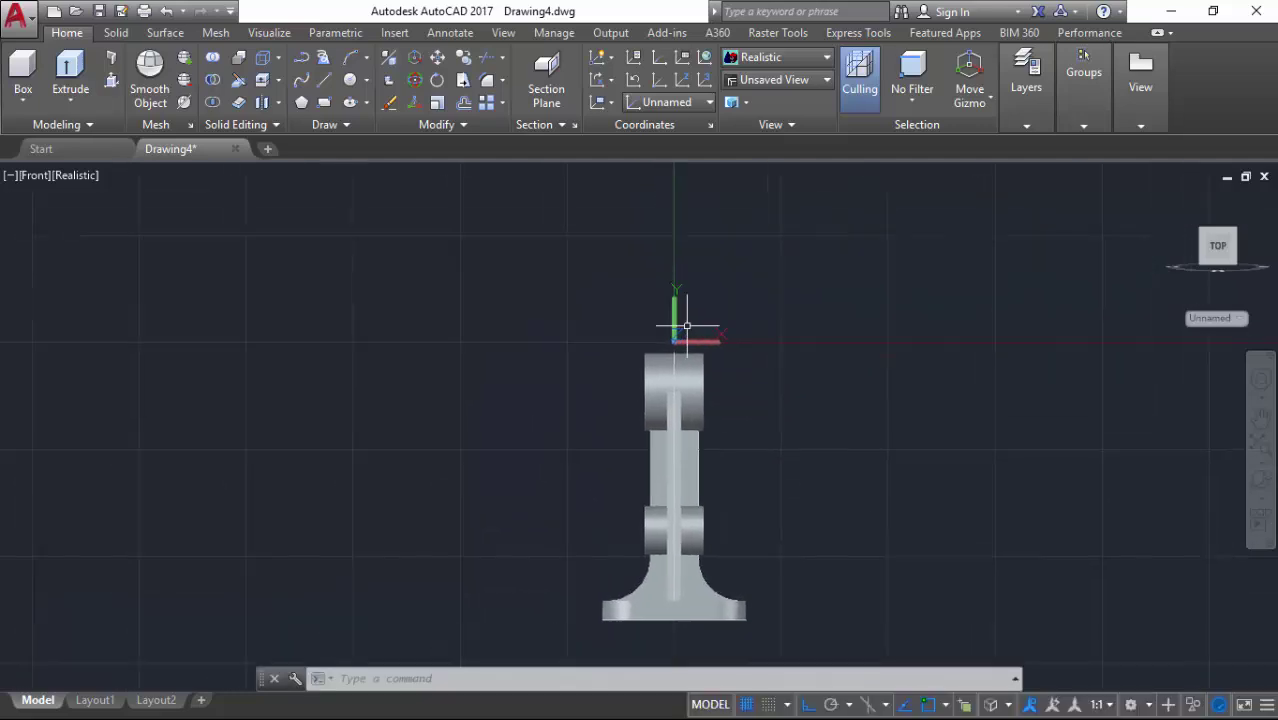
Step: Align the UCS XY plane with the view looking straight down onto the bracket's large boss
{"action": "mouse_move", "coordinate": [1192, 248]}
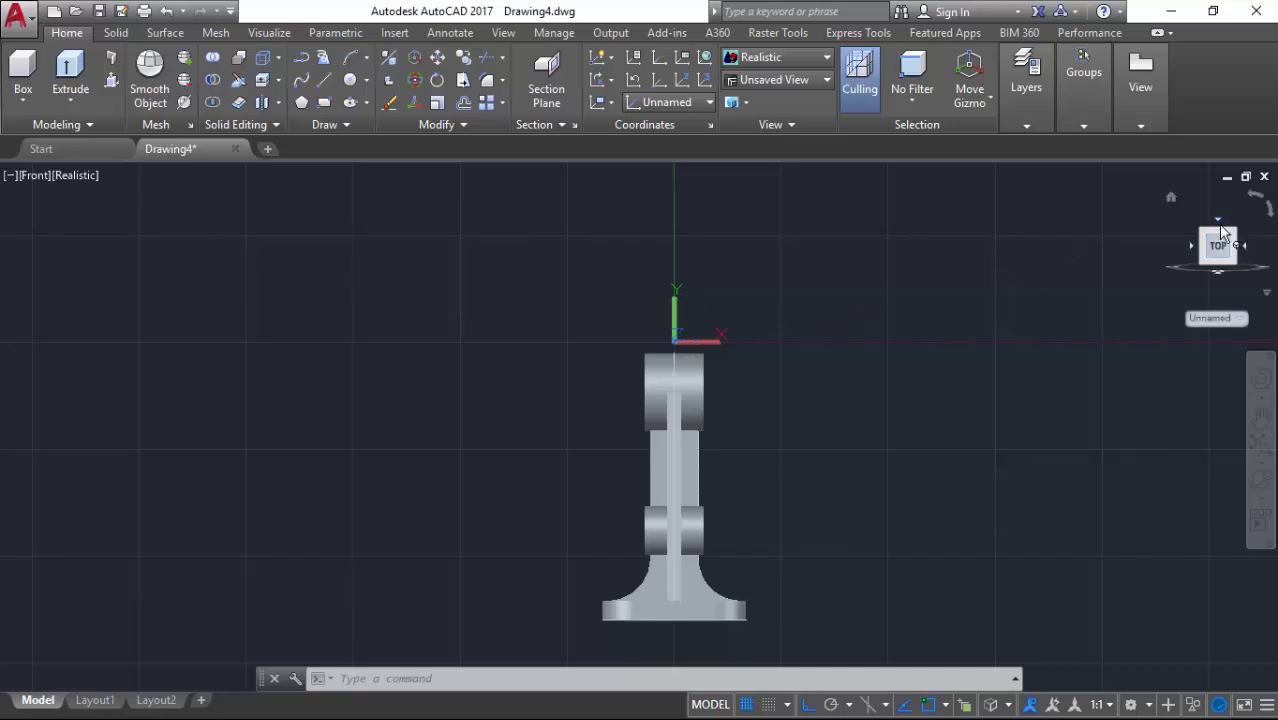
{"action": "left_click", "coordinate": [1216, 220]}
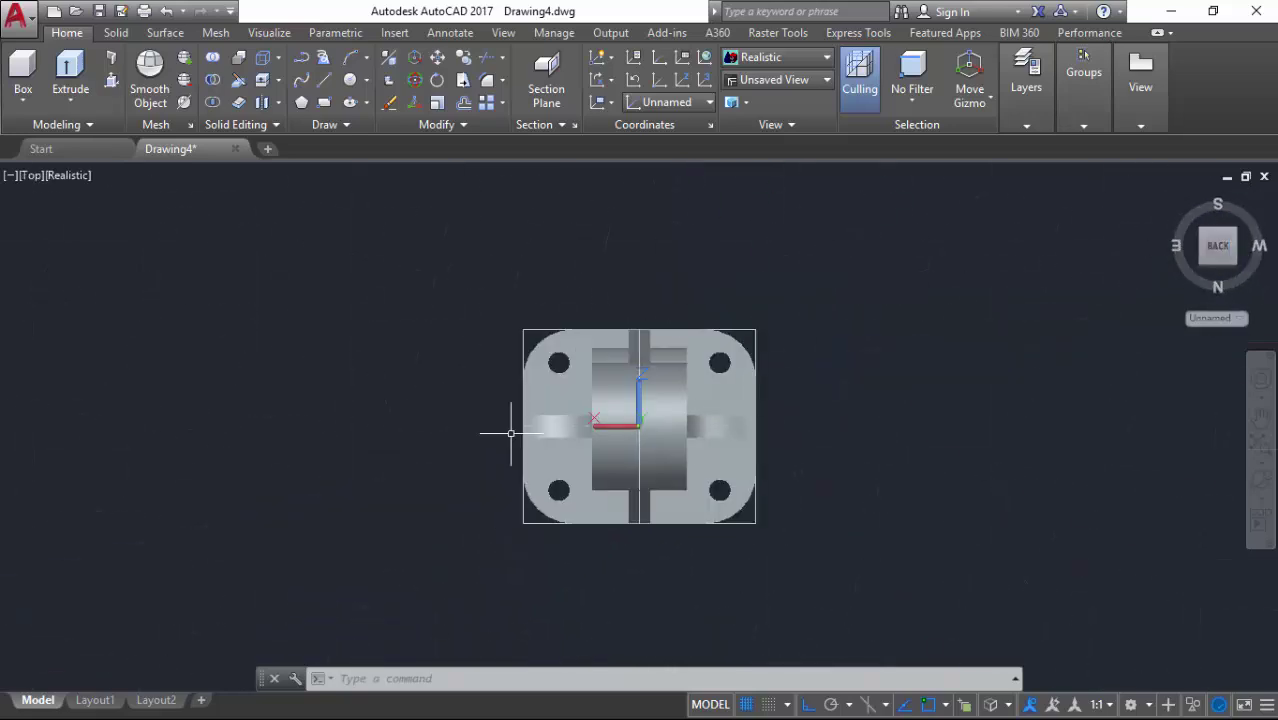
{"action": "left_click", "coordinate": [611, 103]}
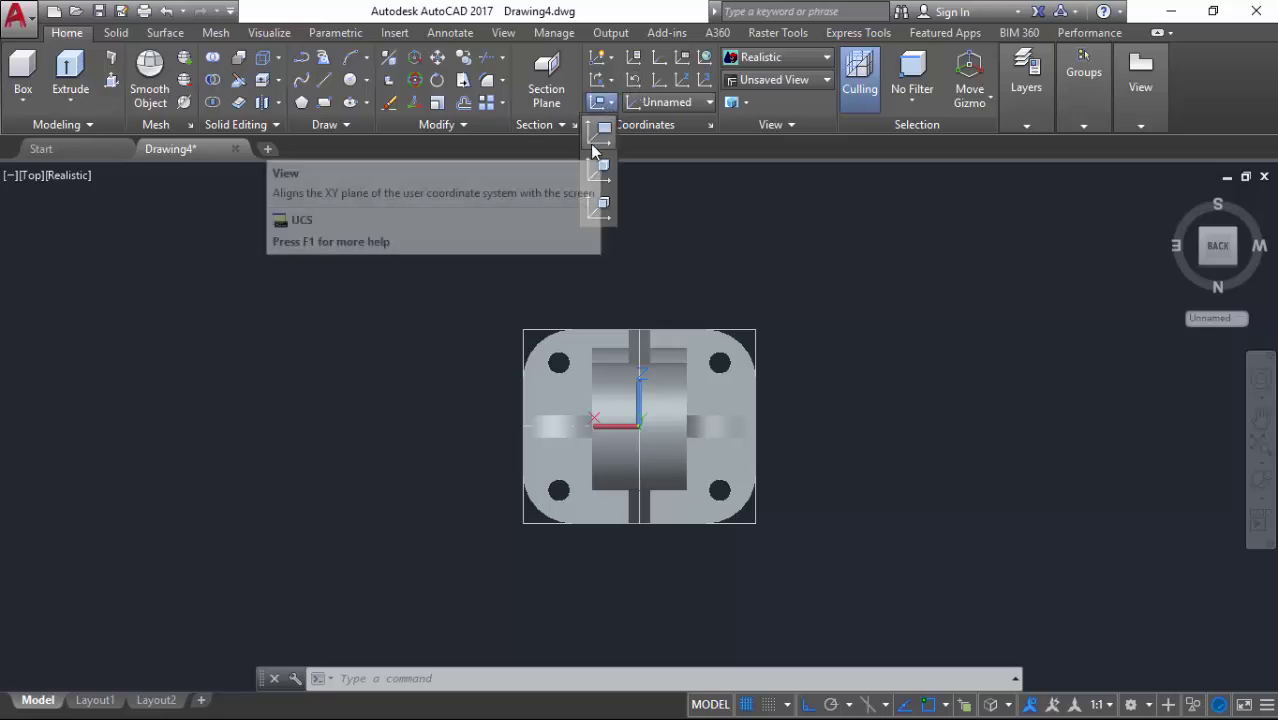
{"action": "left_click", "coordinate": [592, 150]}
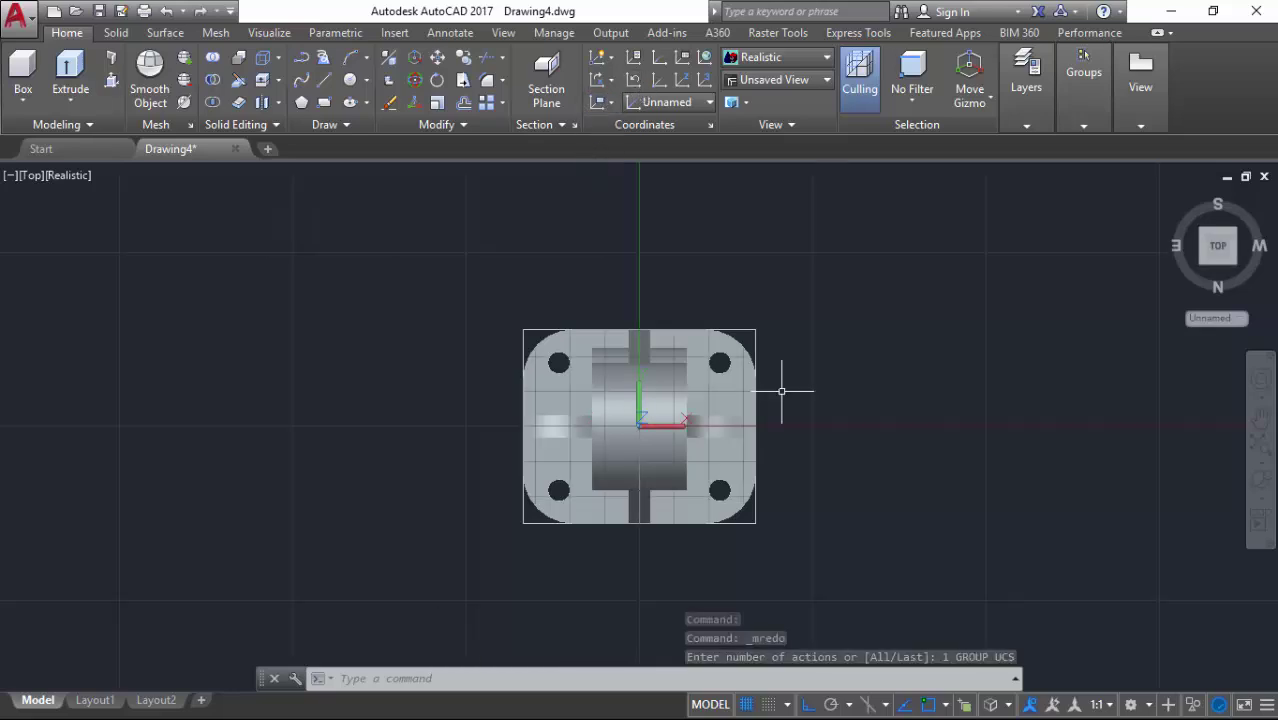
Step: Draw a 17 mm diameter circle centred at 0,0 above the large boss
{"action": "left_click", "coordinate": [350, 80]}
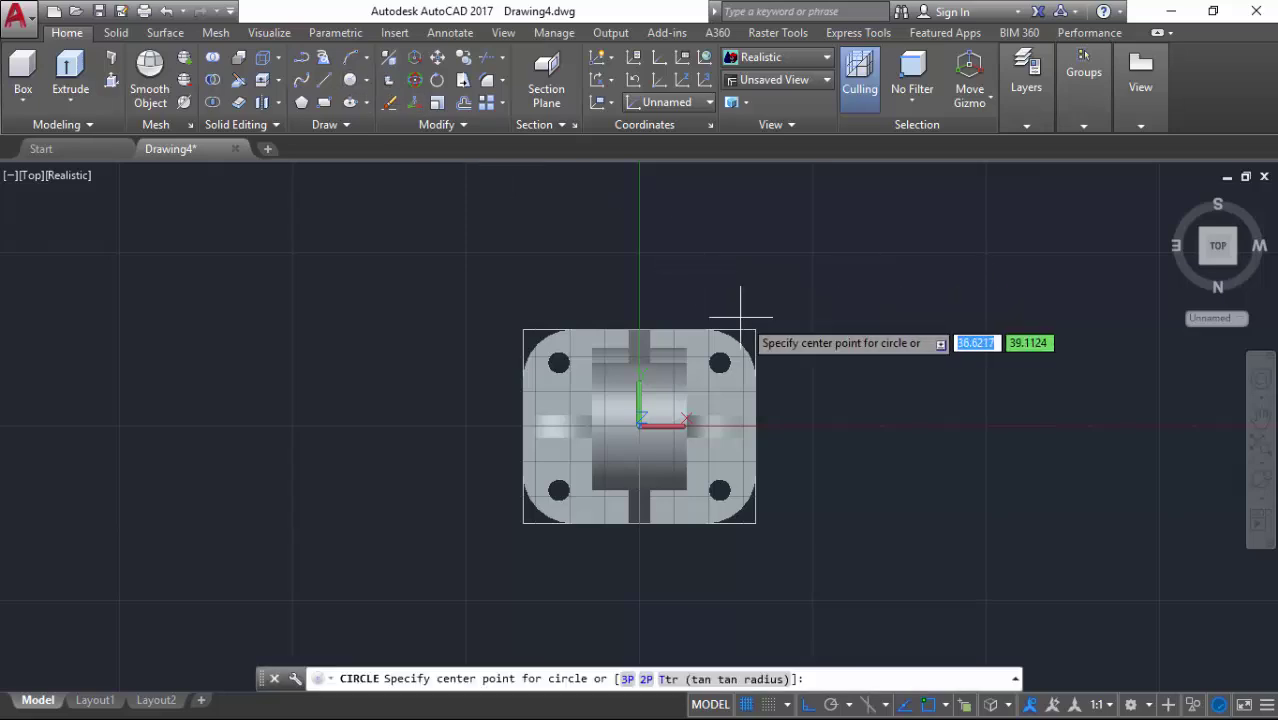
{"action": "key", "text": "Tab"}
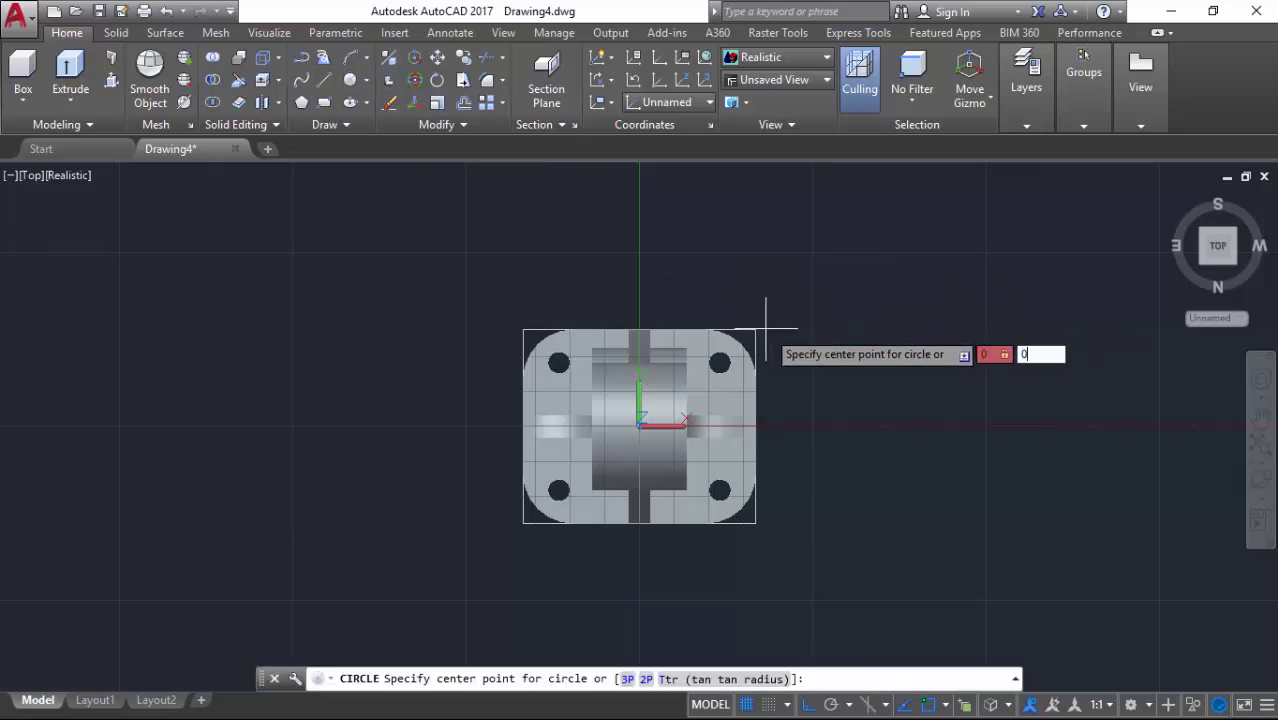
{"action": "key", "text": "Return"}
{"action": "type", "text": "d"}
{"action": "key", "text": "Return"}
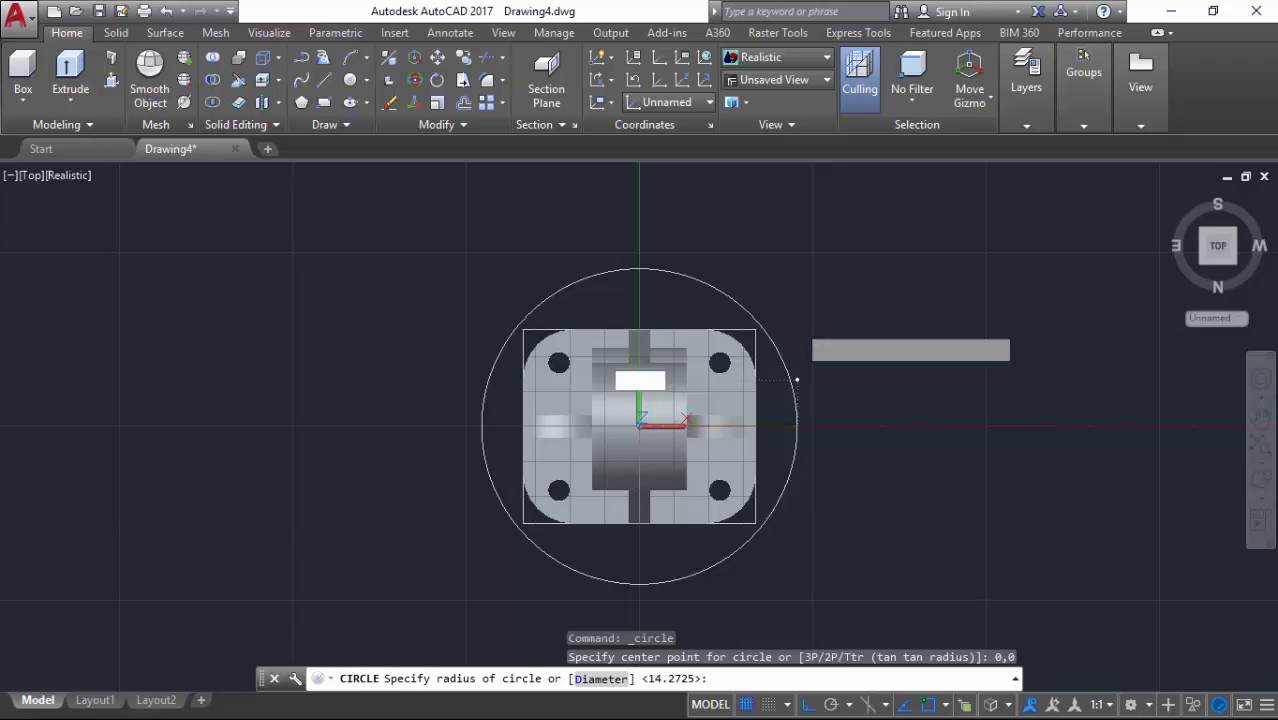
{"action": "type", "text": "17"}
{"action": "key", "text": "Return"}
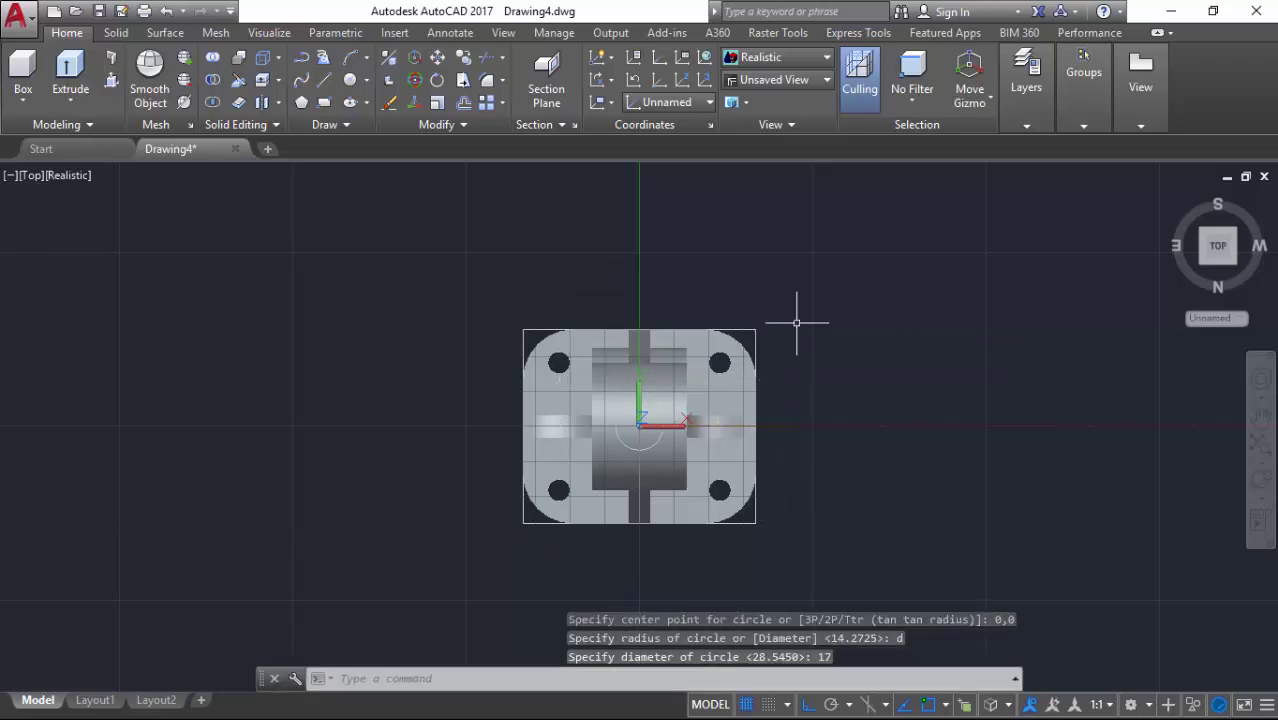
Step: Draw an 8 mm diameter circle centred at 0,0, concentric with the 17 mm circle above the large boss
{"action": "key", "text": "Return"}
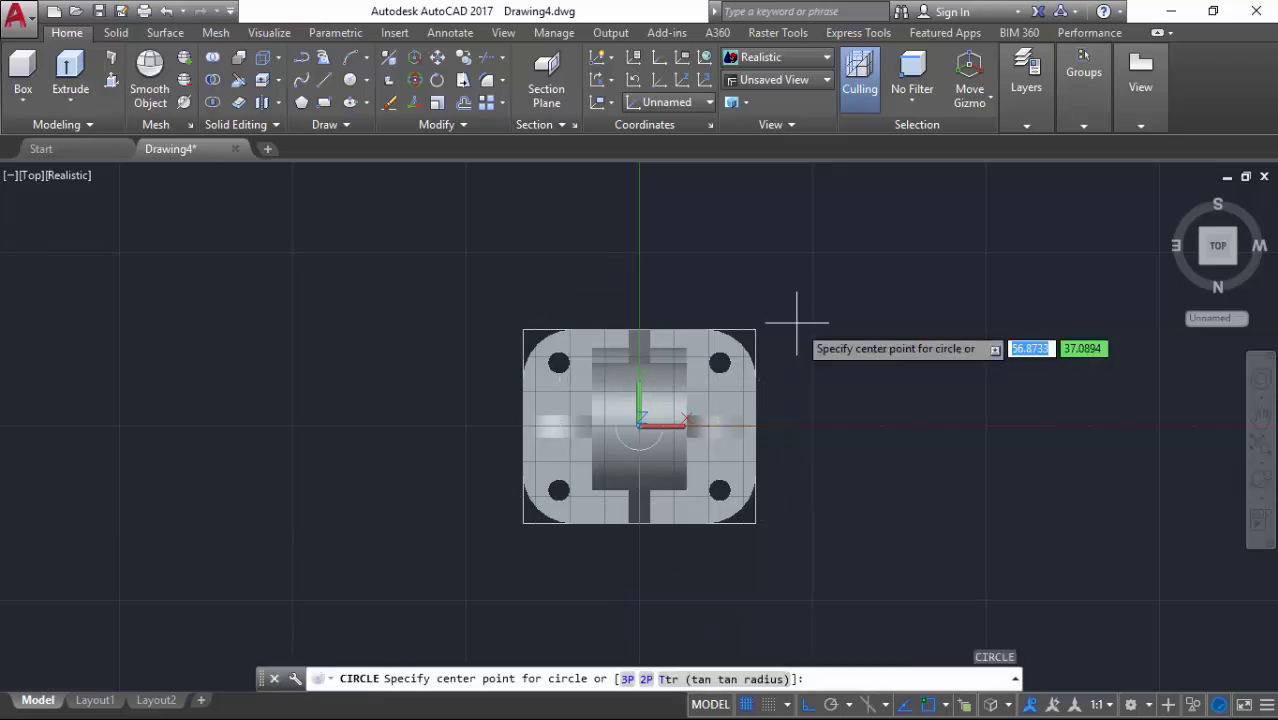
{"action": "type", "text": "0,"}
{"action": "type", "text": "0"}
{"action": "key", "text": "Return"}
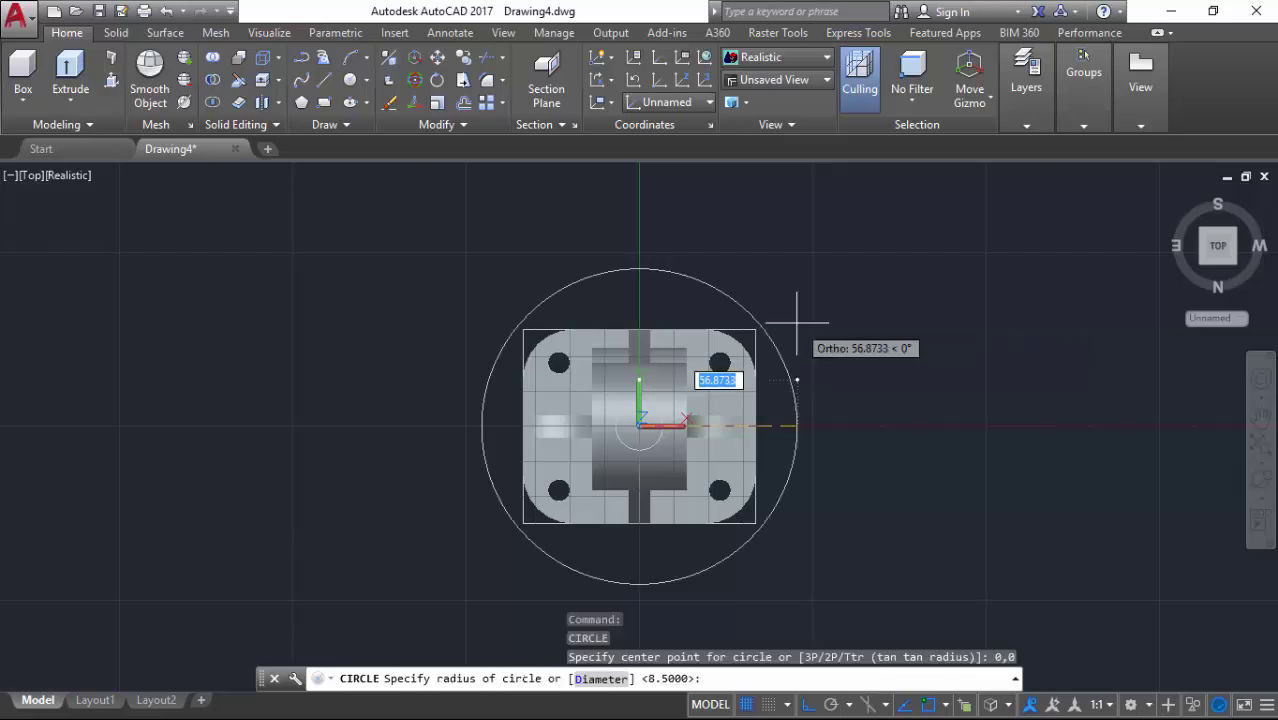
{"action": "type", "text": "d8"}
{"action": "key", "text": "Return"}
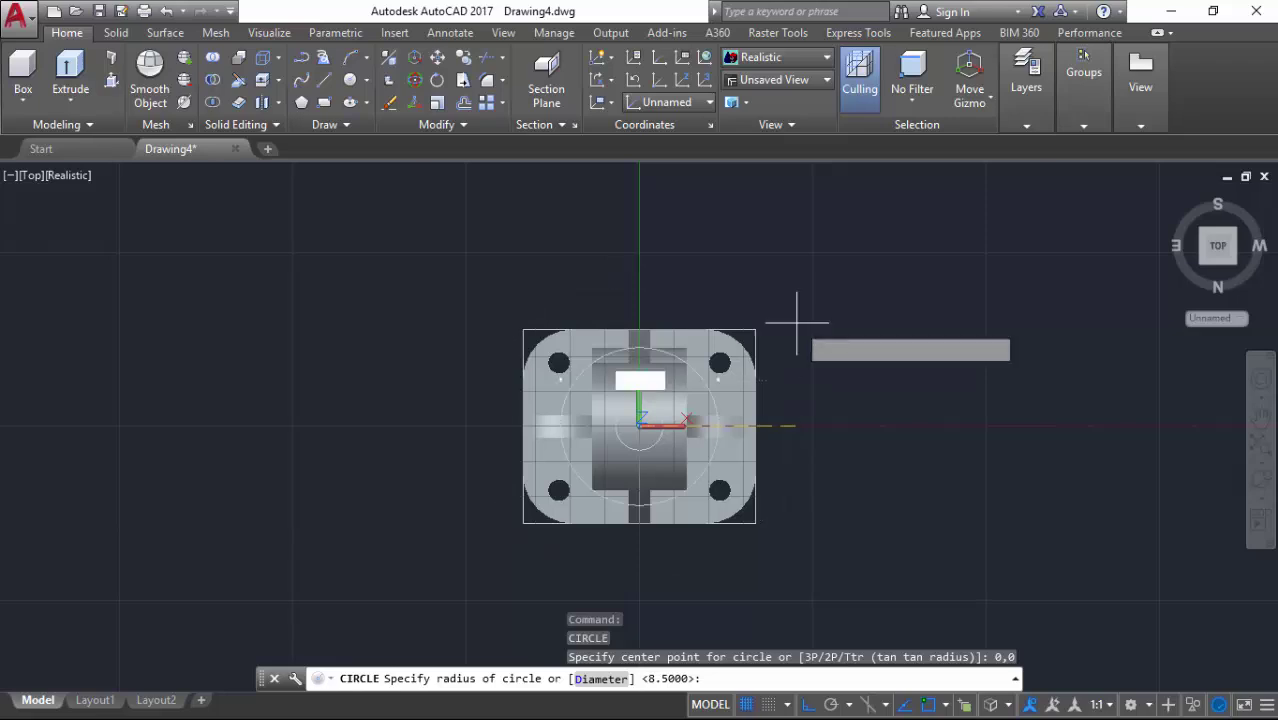
{"action": "key", "text": "Return"}
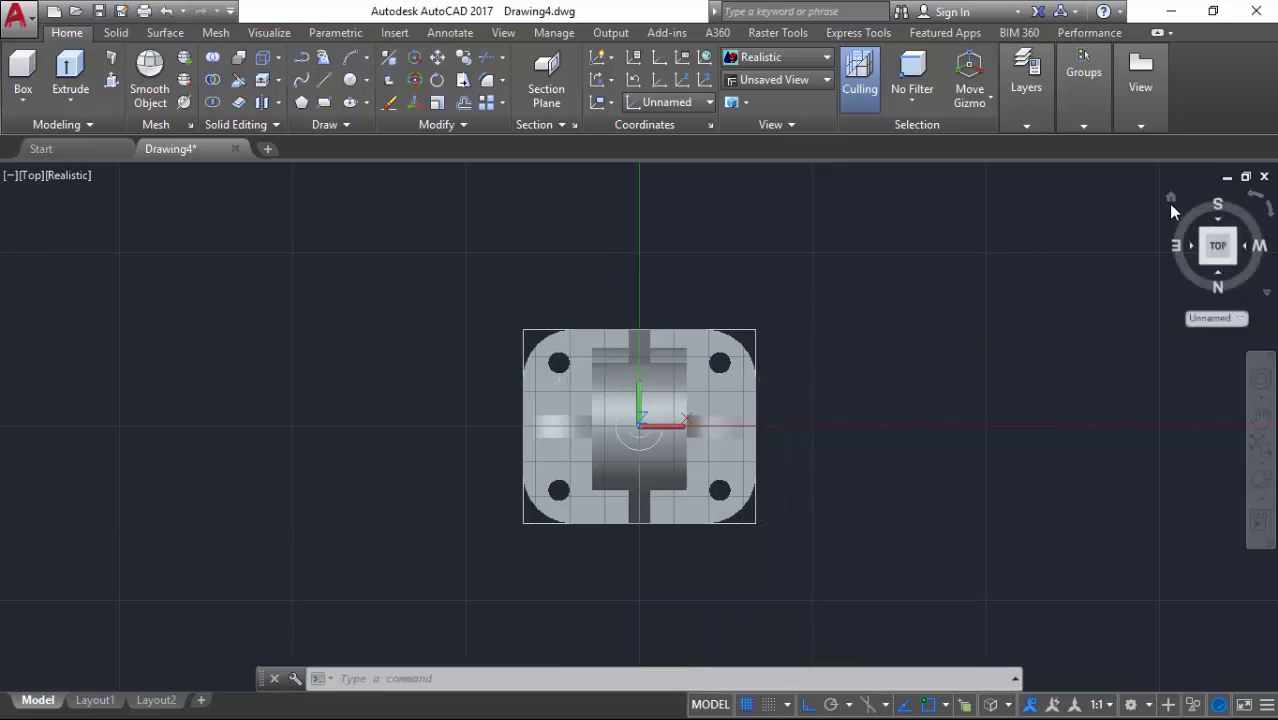
Step: Presspull the ring between the two concentric circles 11 mm downward into the large boss, working from the side view
{"action": "left_click", "coordinate": [1171, 200]}
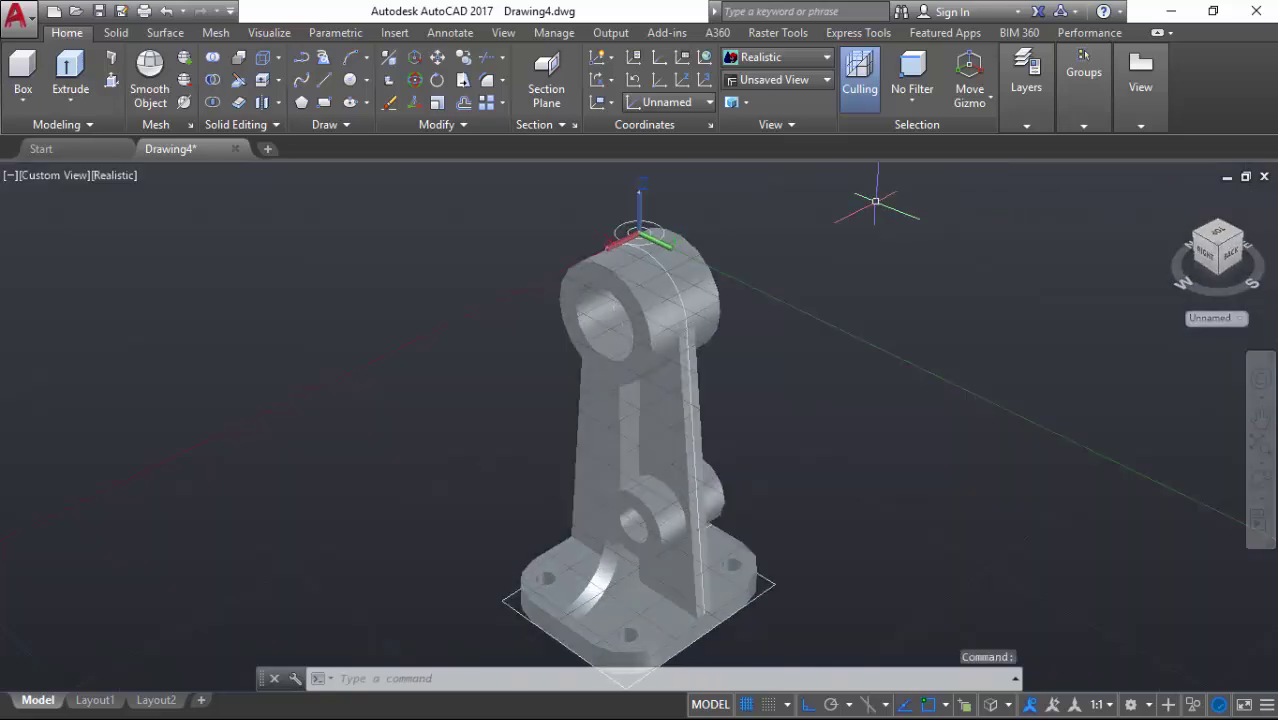
{"action": "left_click", "coordinate": [110, 80]}
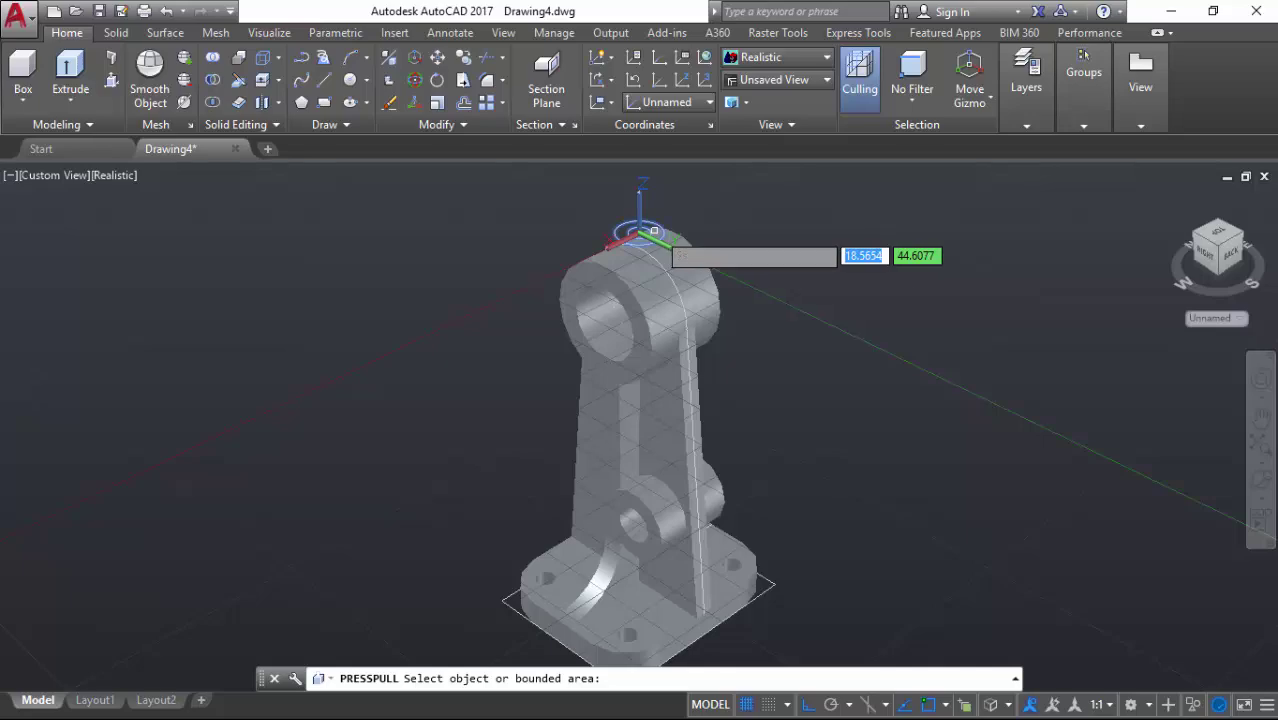
{"action": "left_click", "coordinate": [650, 232]}
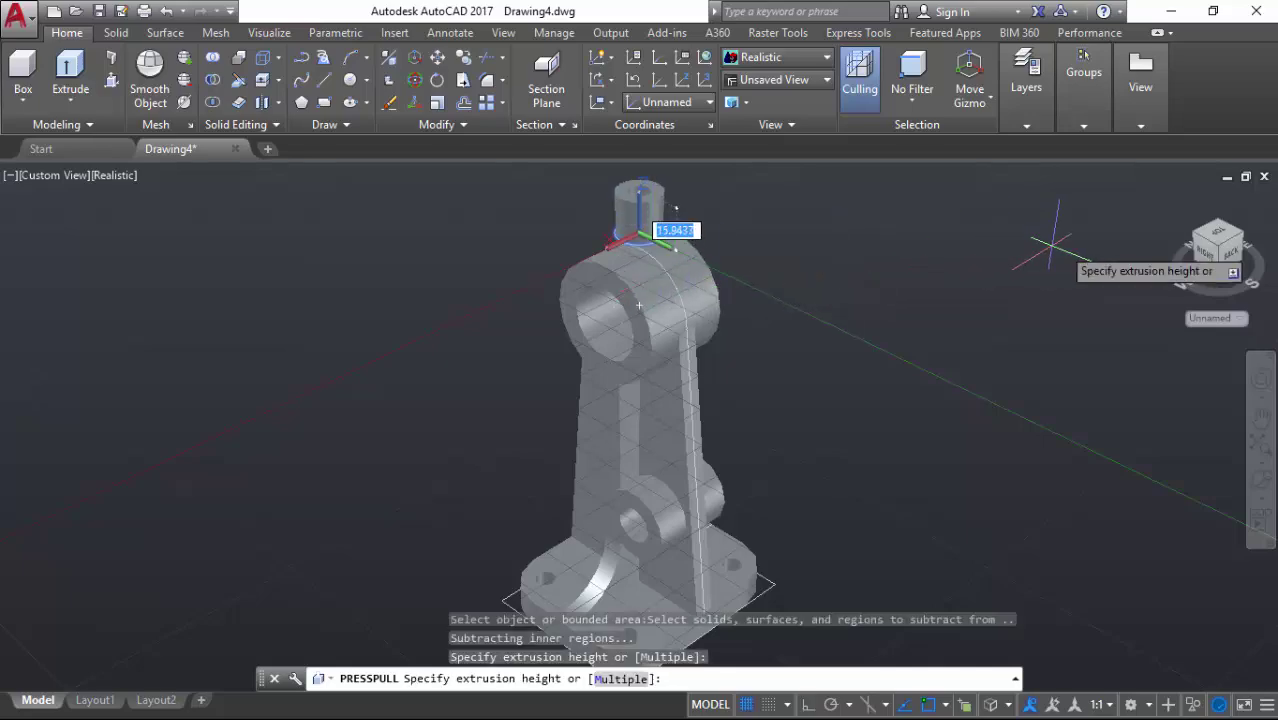
{"action": "left_click", "coordinate": [1208, 262]}
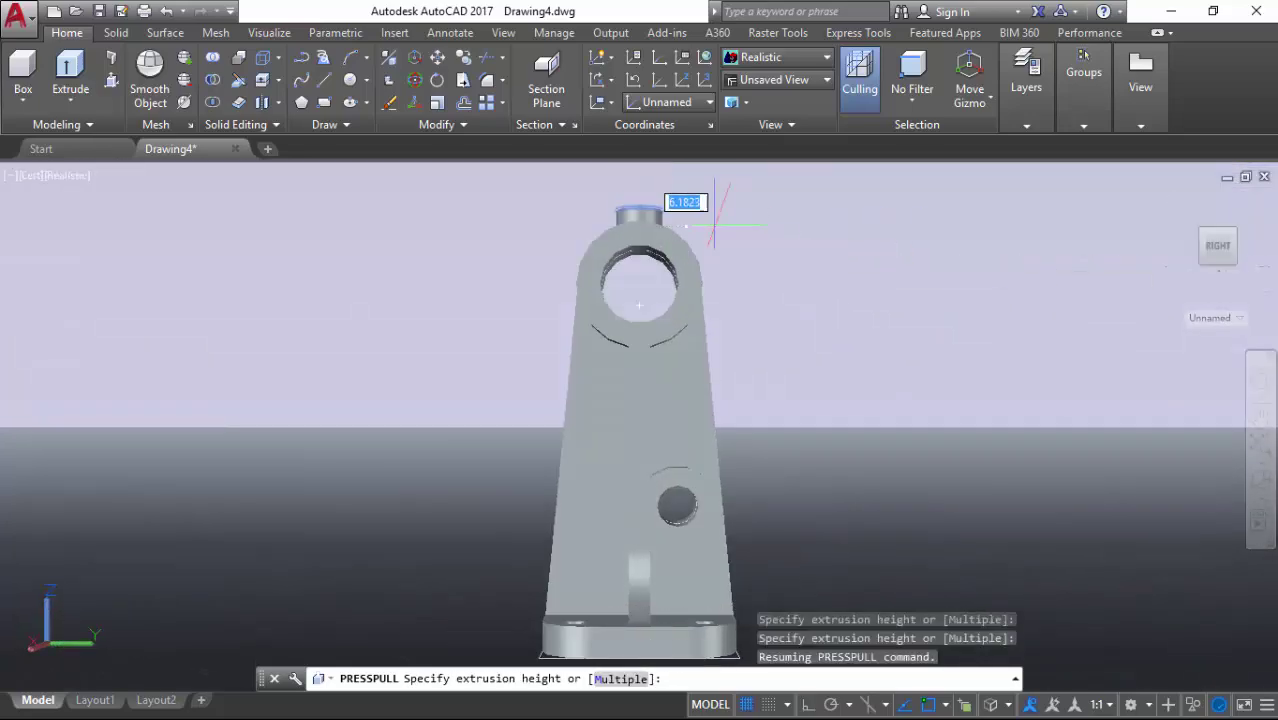
{"action": "type", "text": "11"}
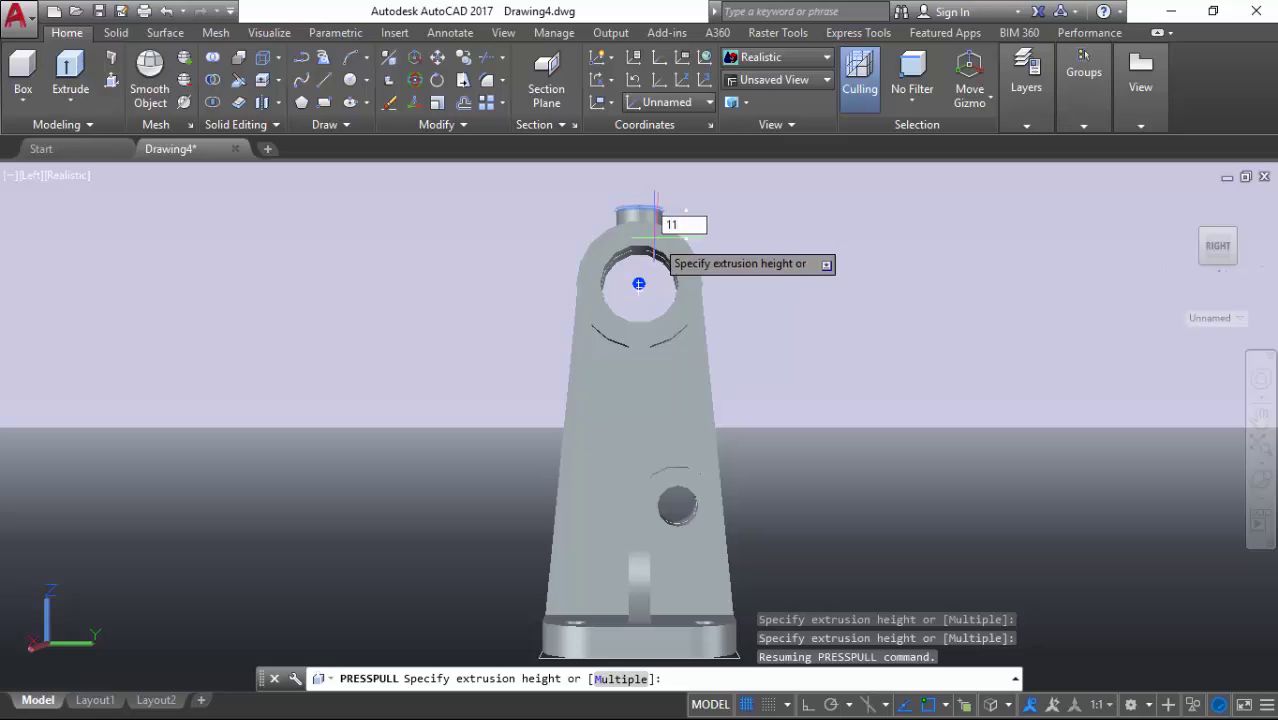
{"action": "key", "text": "Return"}
{"action": "key", "text": "Return"}
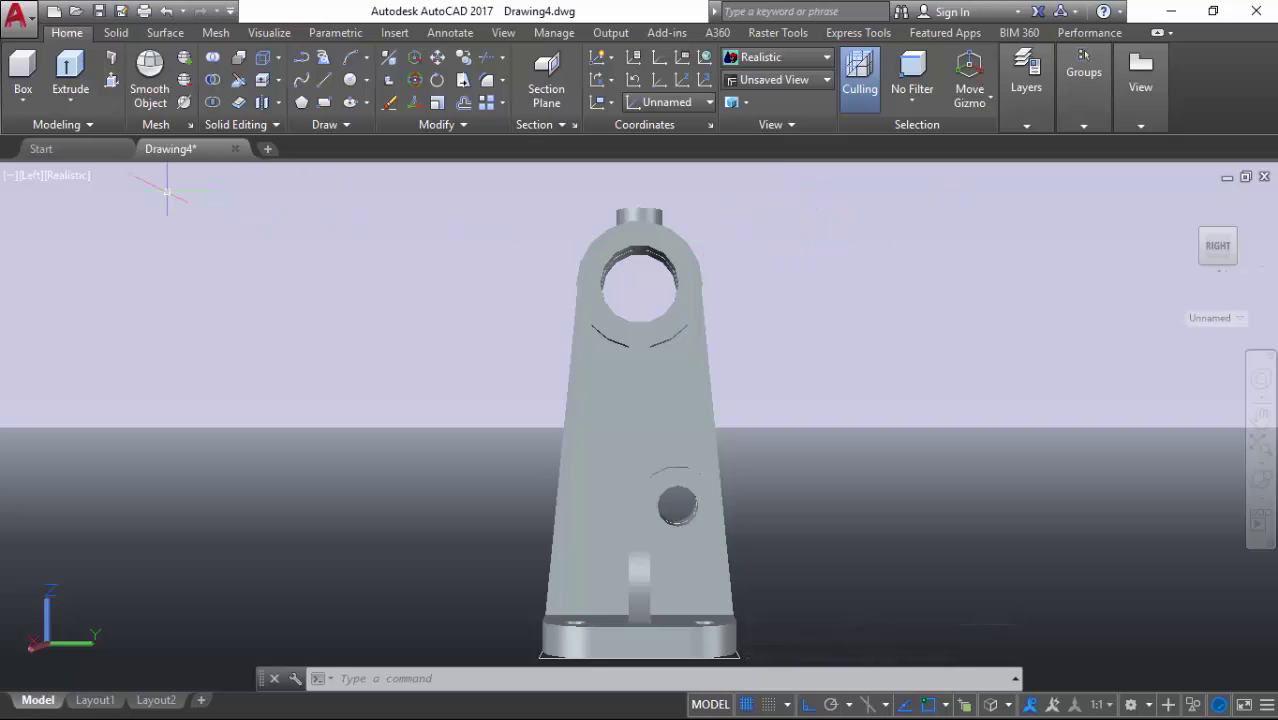
Step: Apply the Shaded with edges visual style and turn the bracket back to the angled home view
{"action": "left_click", "coordinate": [70, 177]}
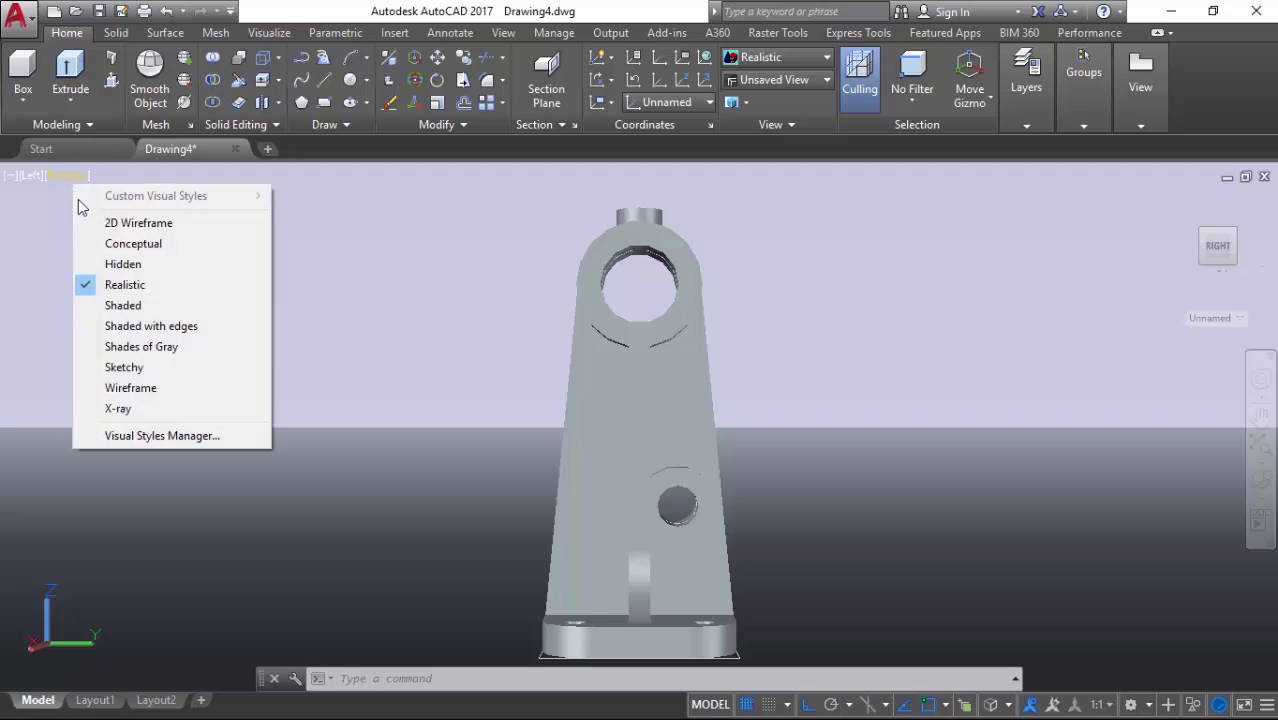
{"action": "left_click", "coordinate": [168, 326]}
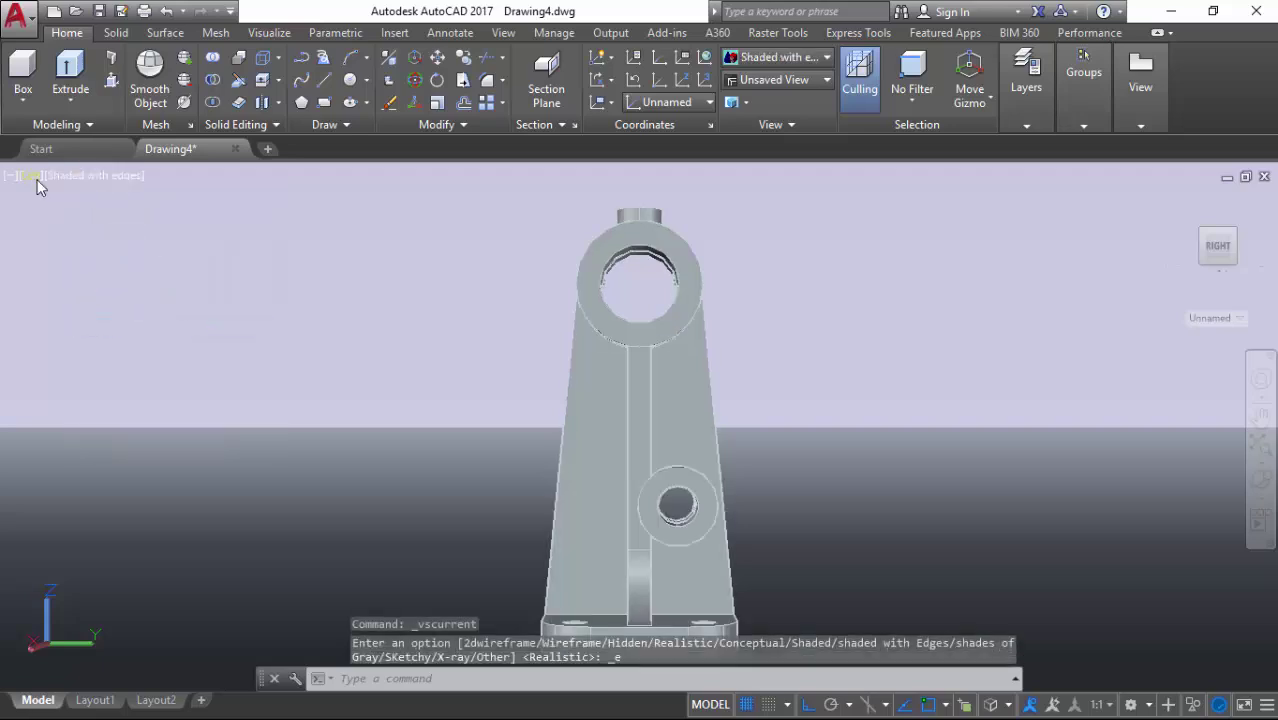
{"action": "left_click", "coordinate": [1168, 203]}
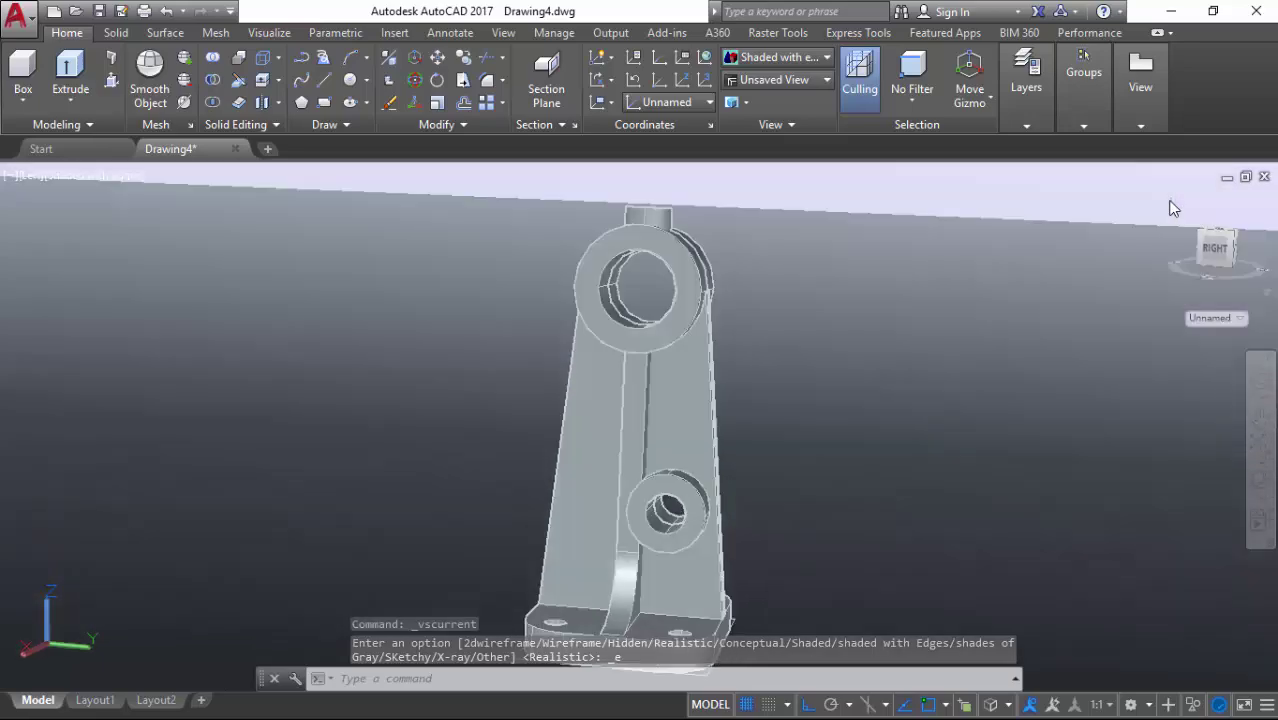